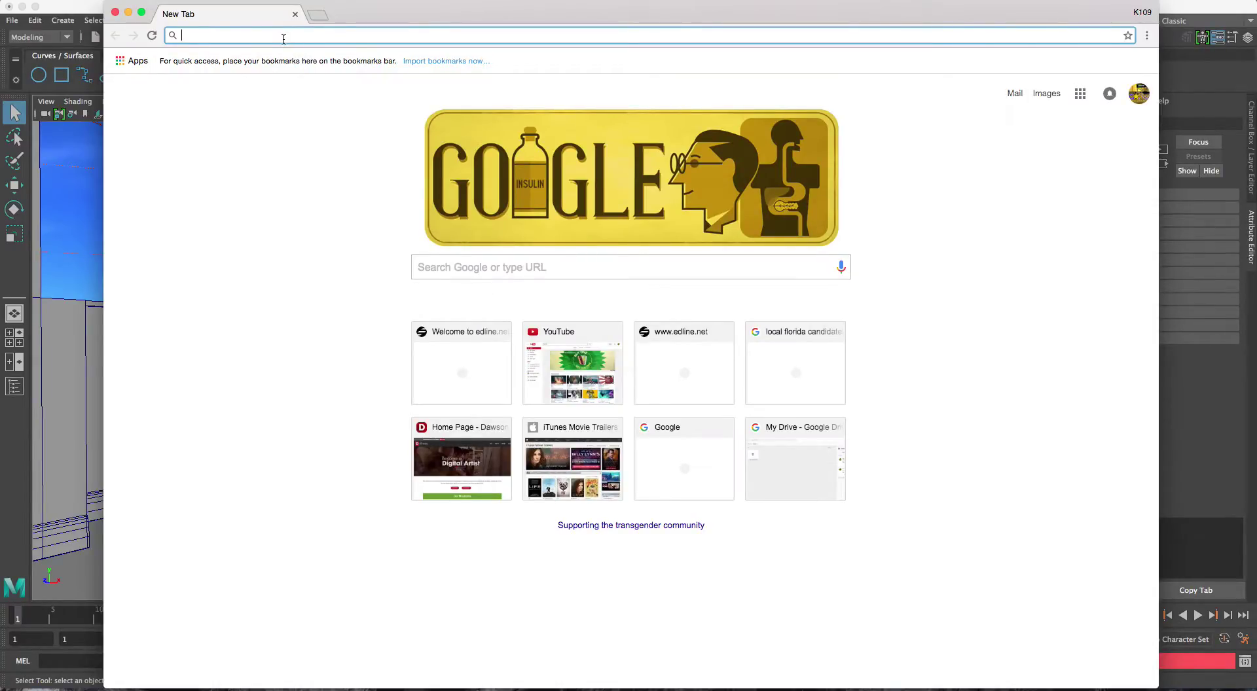
# Search Google Images for "seamless stucco texture" and limit the results to medium-sized images.
pyautogui.write('seamless ')
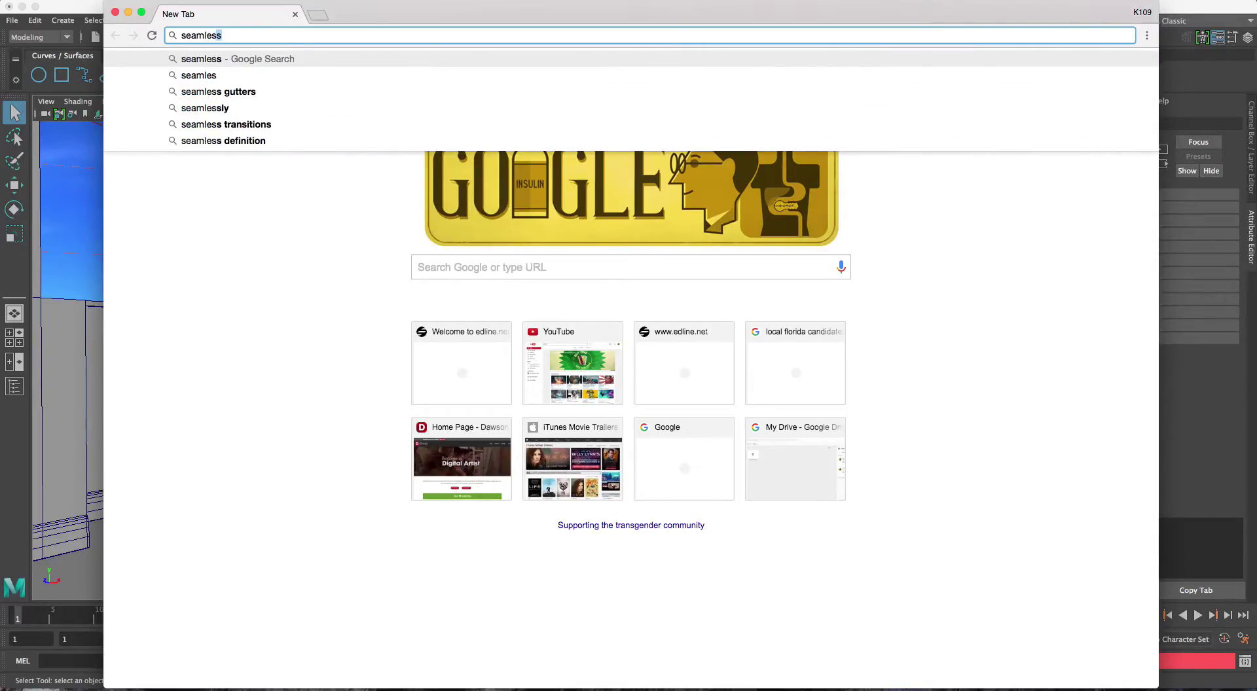
pyautogui.write('stucco')
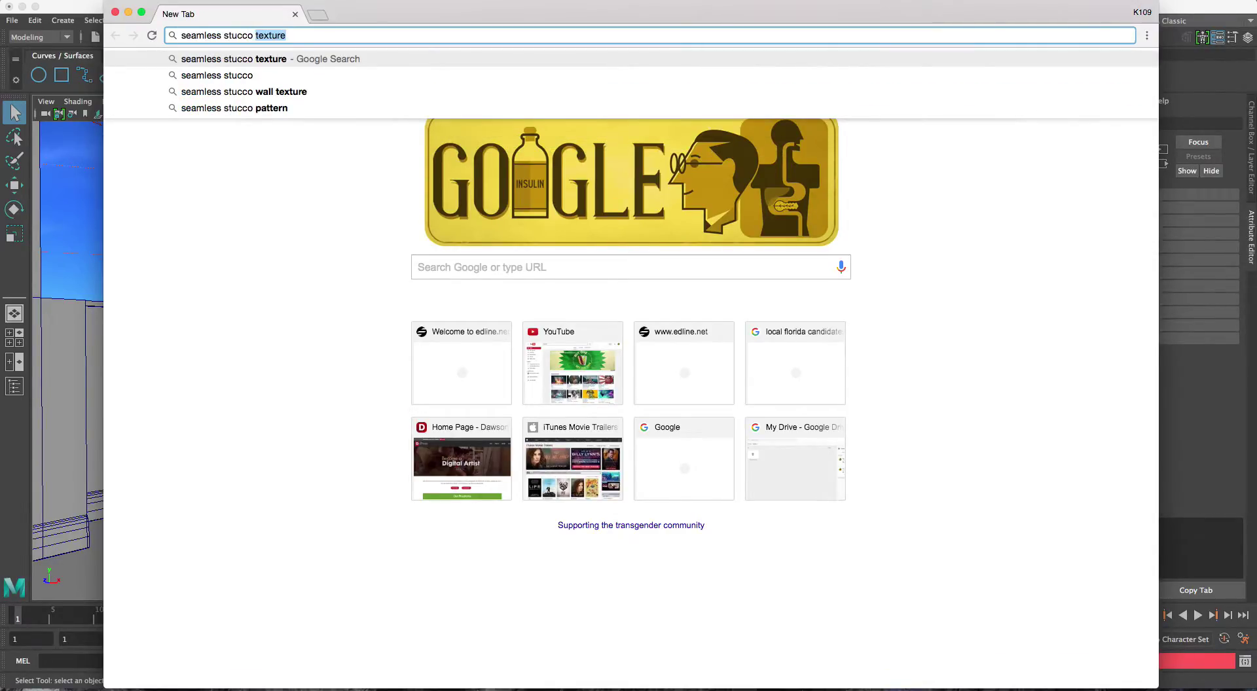
pyautogui.press('Return')
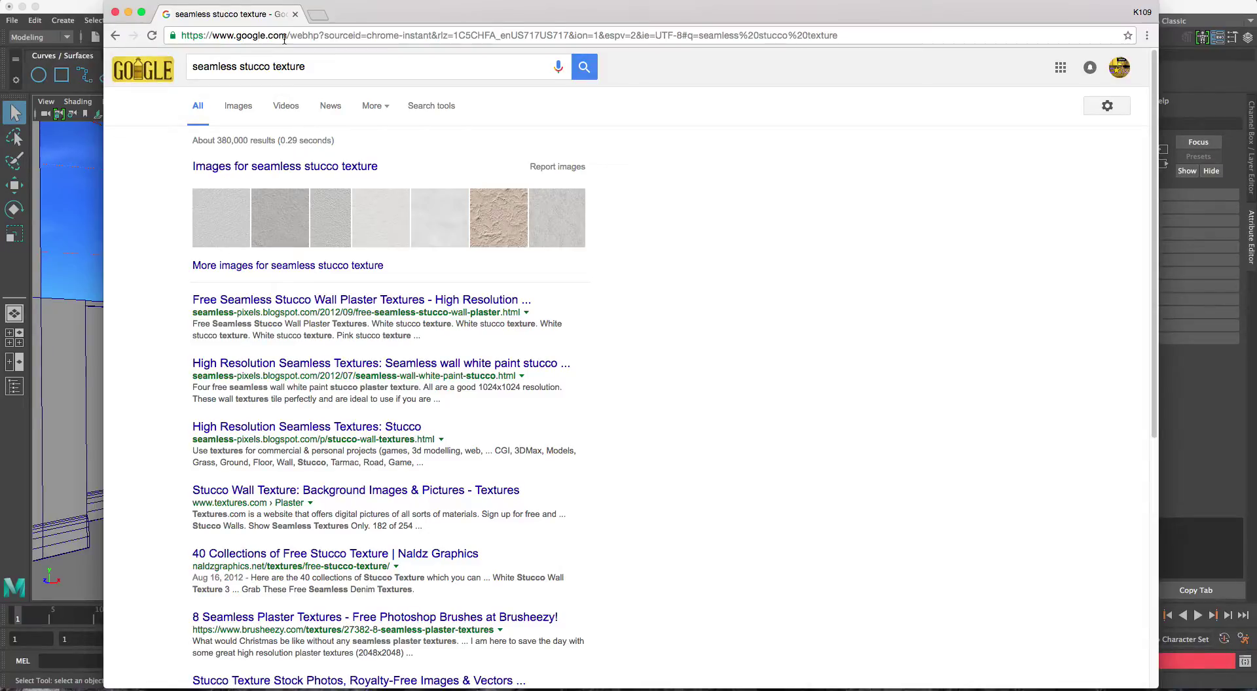
pyautogui.click(239, 107)
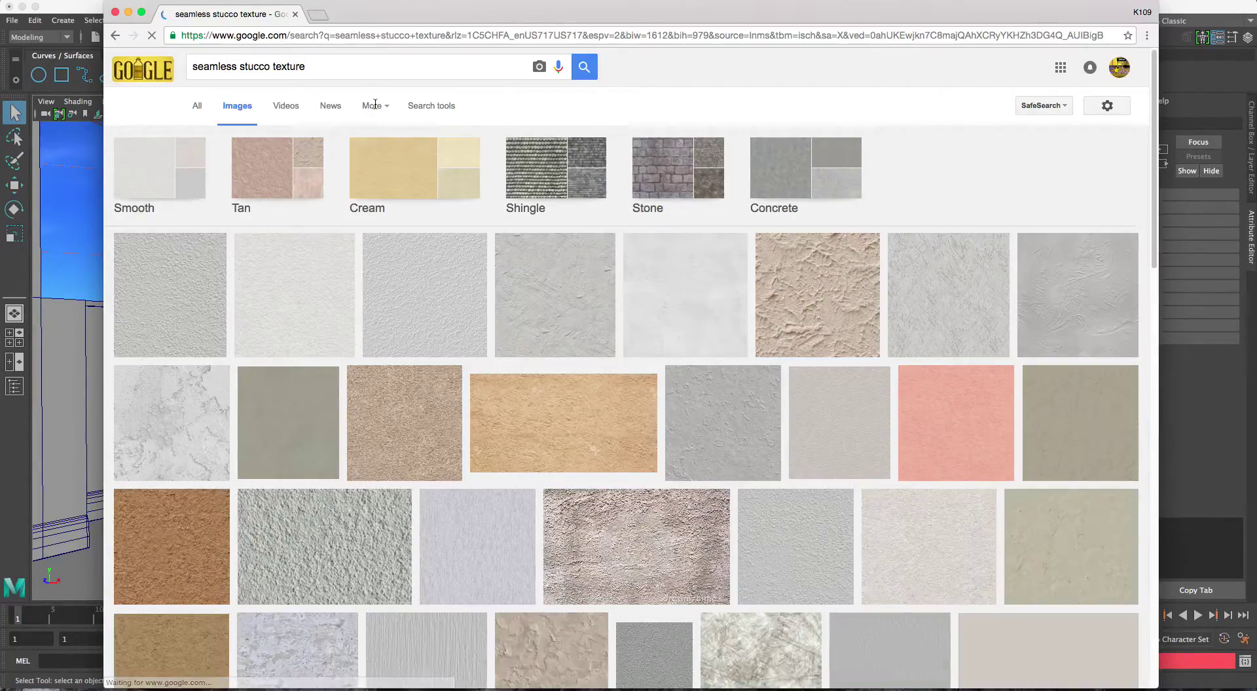
pyautogui.click(432, 109)
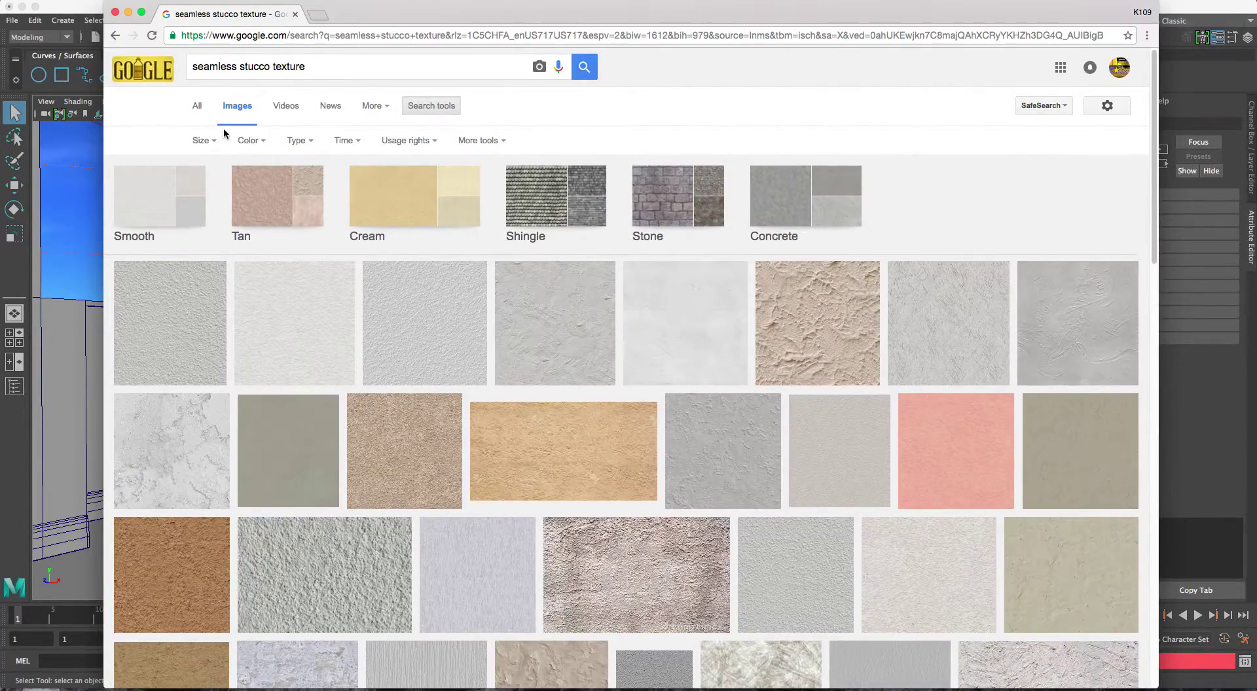
pyautogui.click(201, 140)
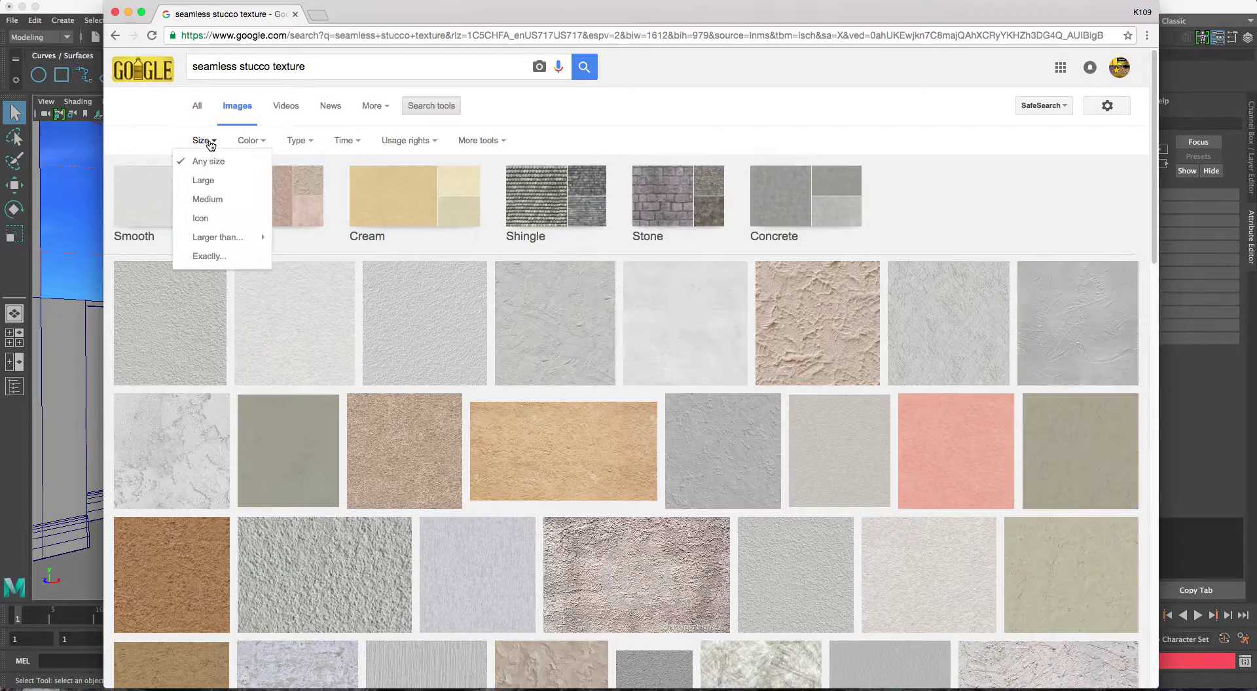
pyautogui.click(208, 199)
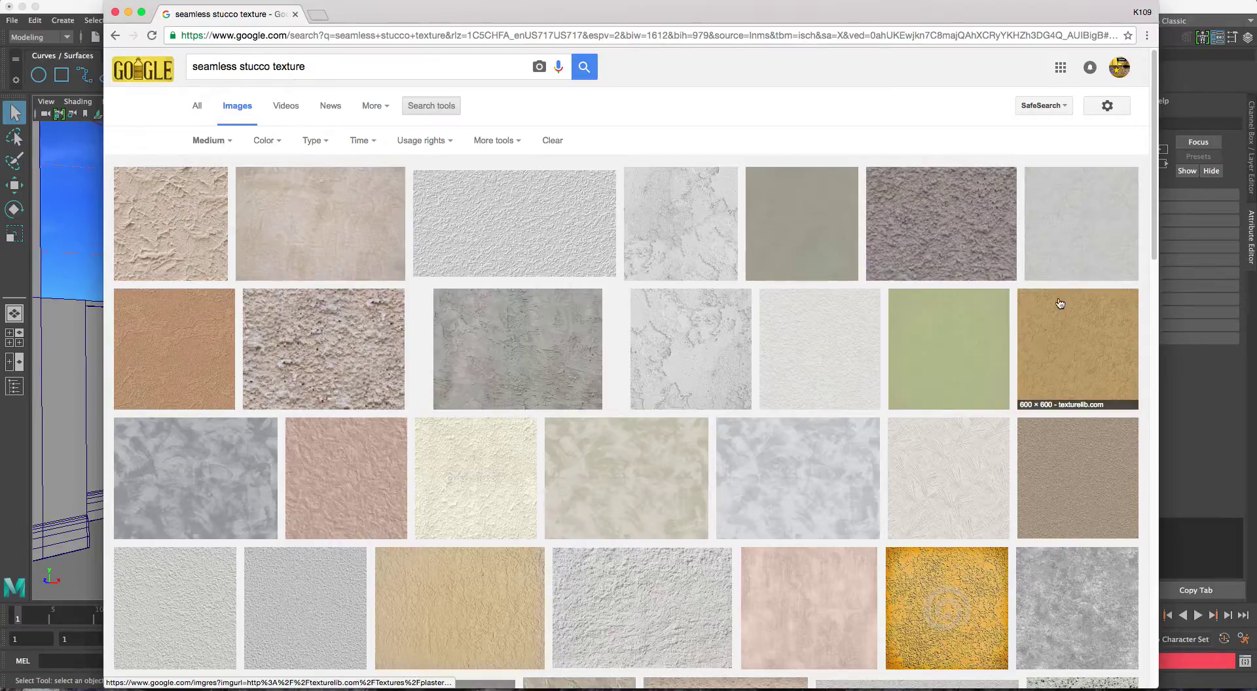
# Compare previews of several light stucco textures and their related images for a suitable wall texture.
pyautogui.click(837, 347)
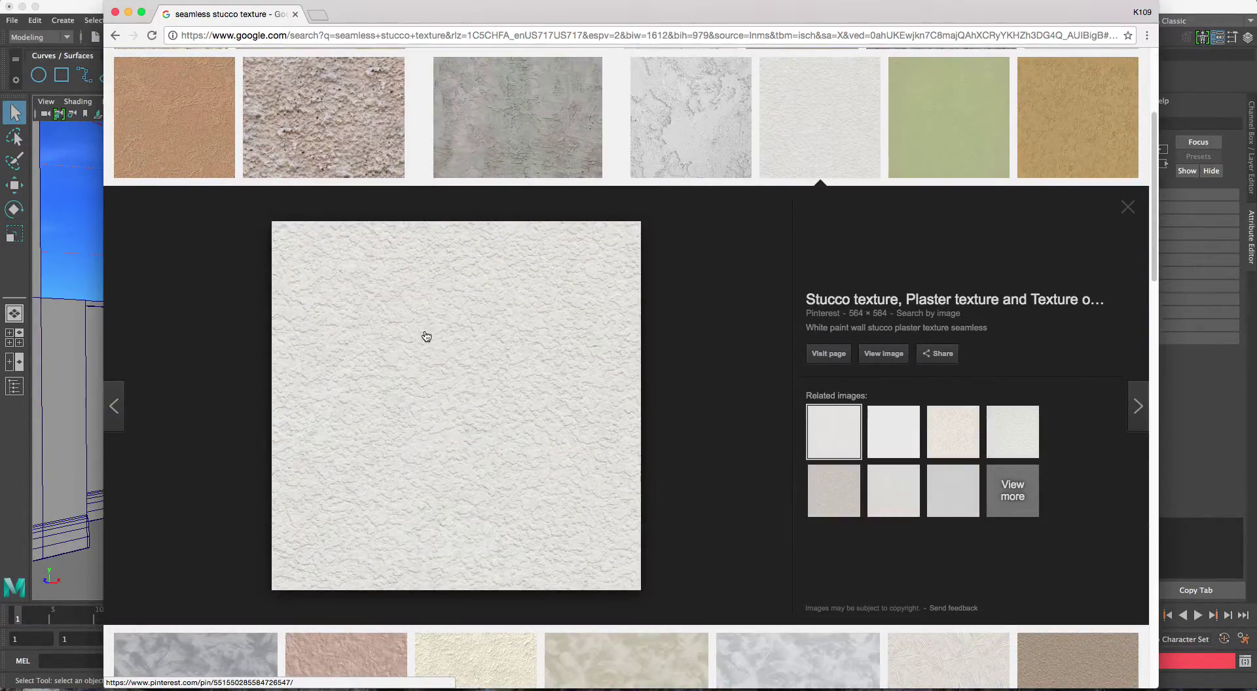
pyautogui.scroll(3, 749, 328)
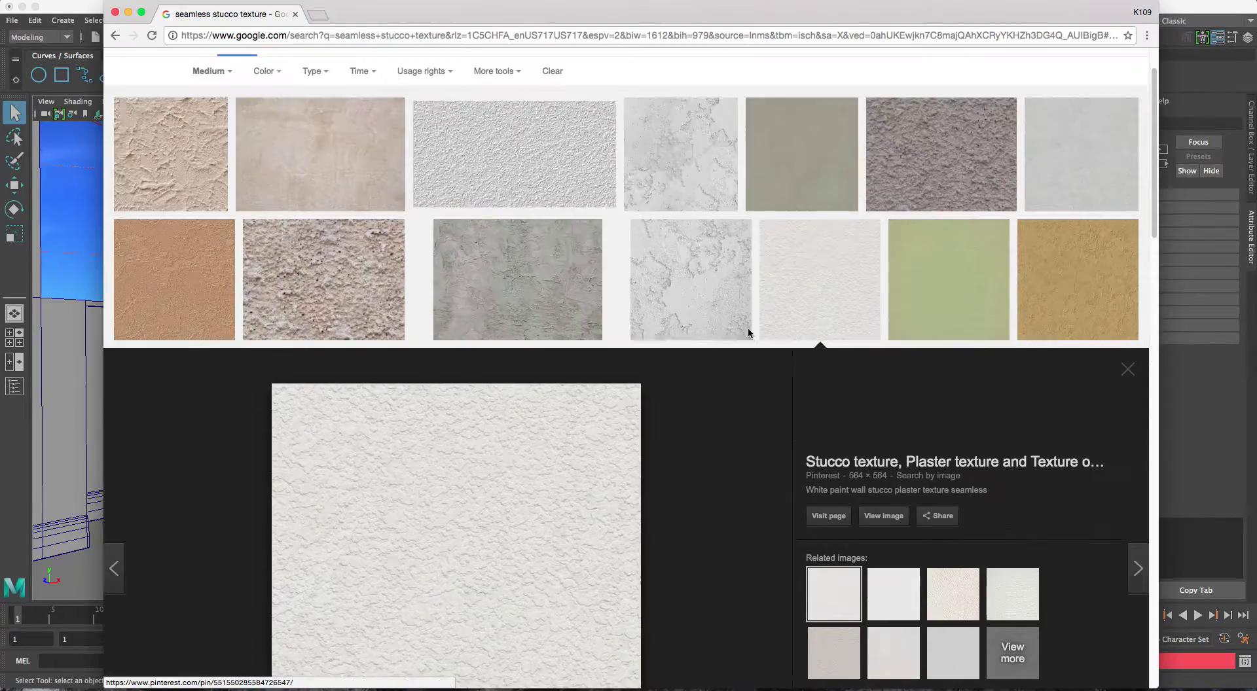
pyautogui.scroll(-8, 437, 328)
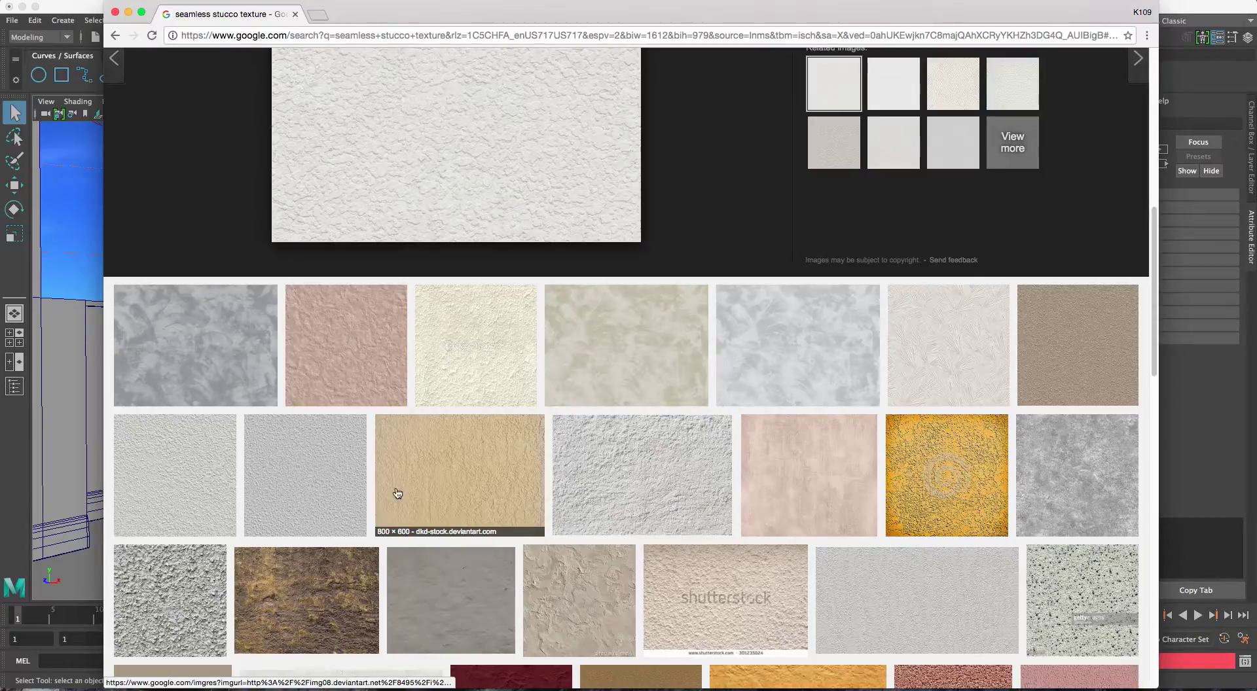
pyautogui.click(331, 488)
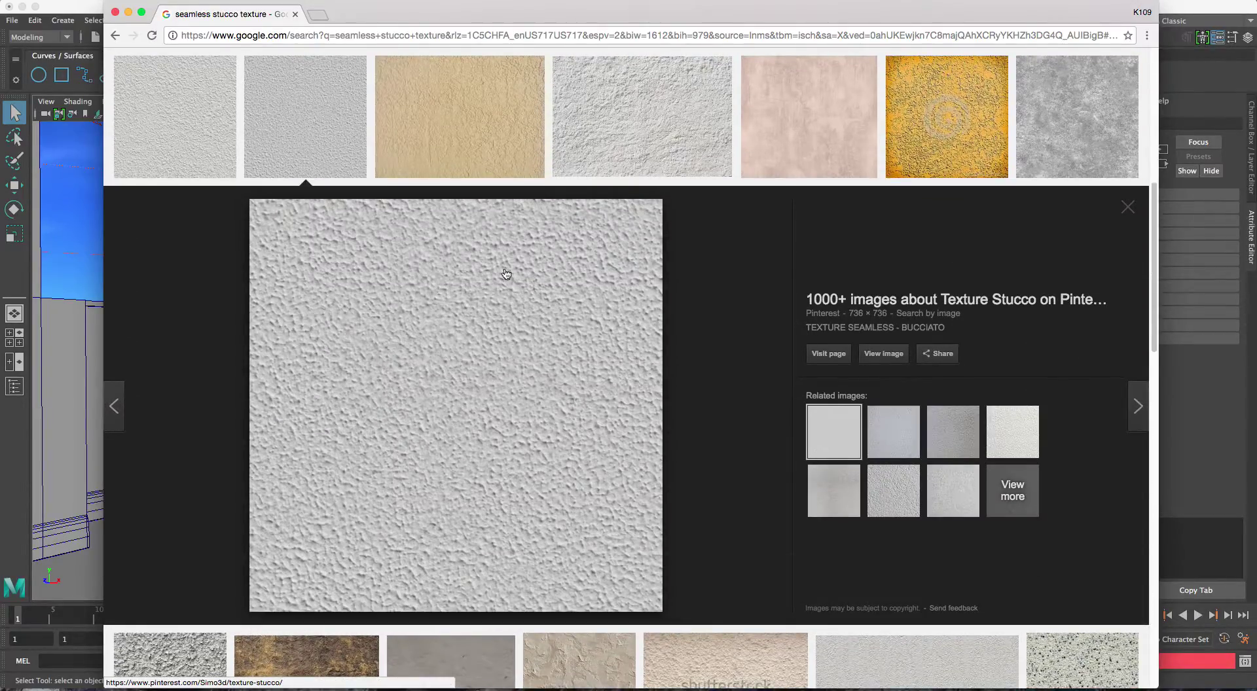
pyautogui.click(909, 453)
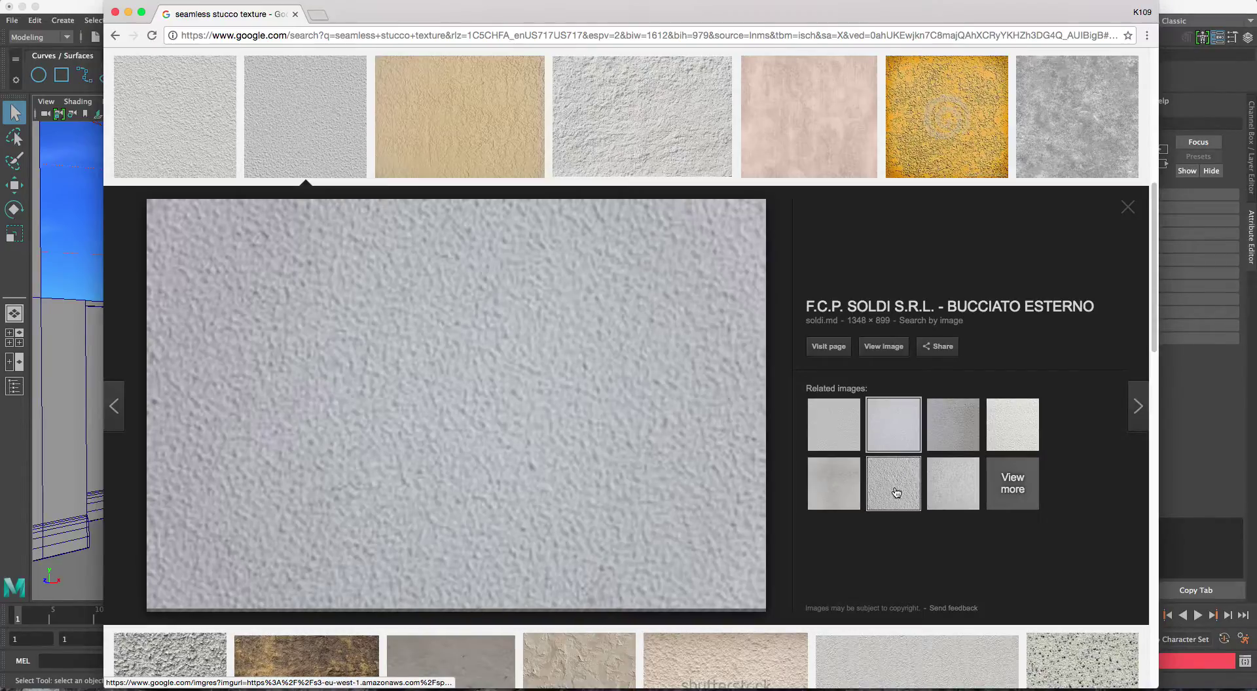
pyautogui.click(833, 502)
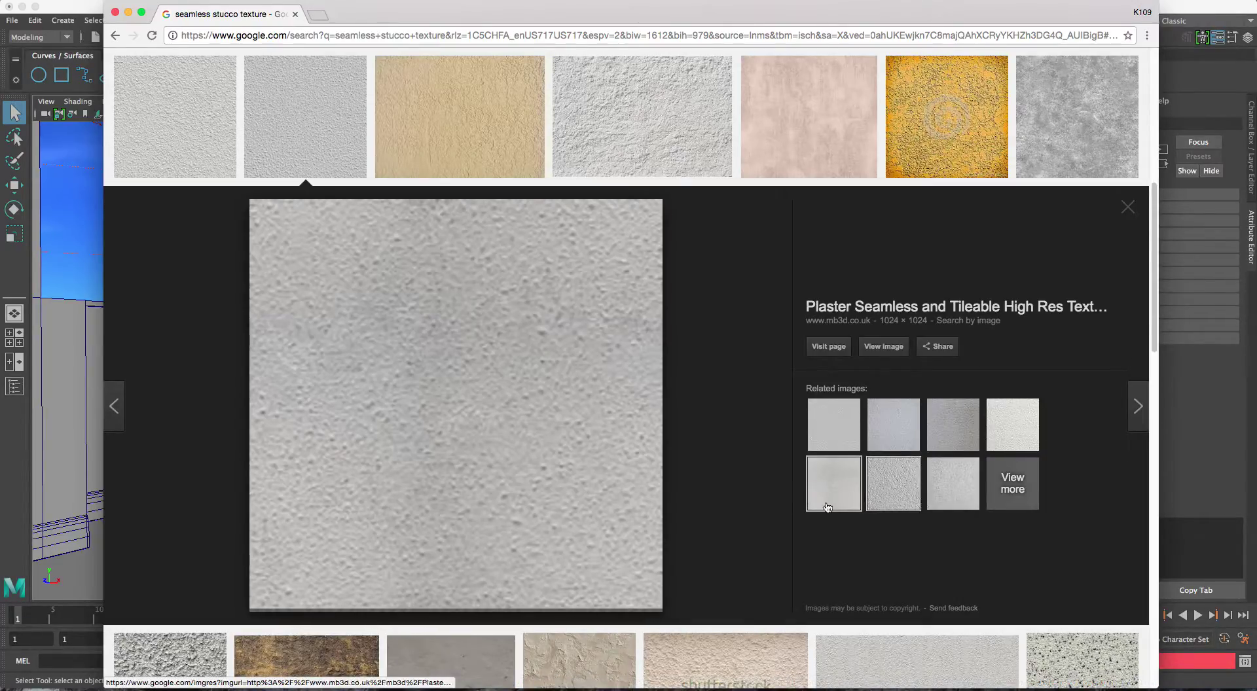
pyautogui.click(892, 481)
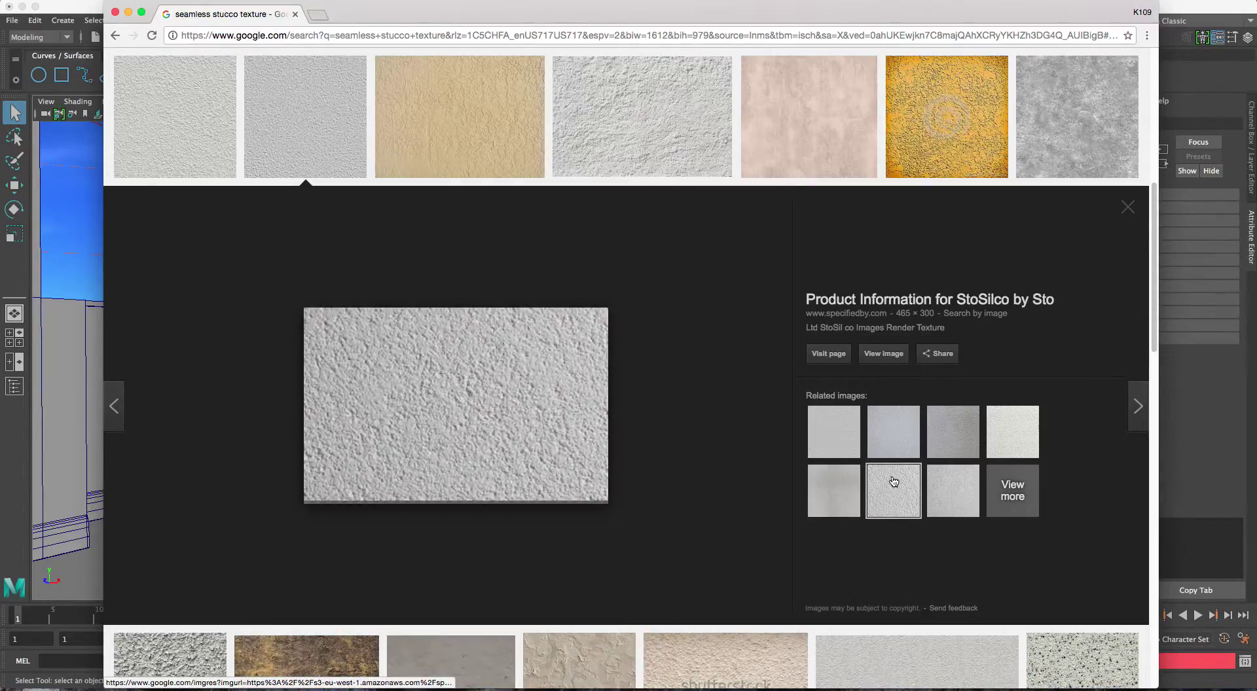
pyautogui.click(951, 435)
# Save the 250 × 250 white stucco related image as JPEG stucco_texture in Desktop/1_ME/Still_Life Desk/sourceimages.
pyautogui.click(1026, 438)
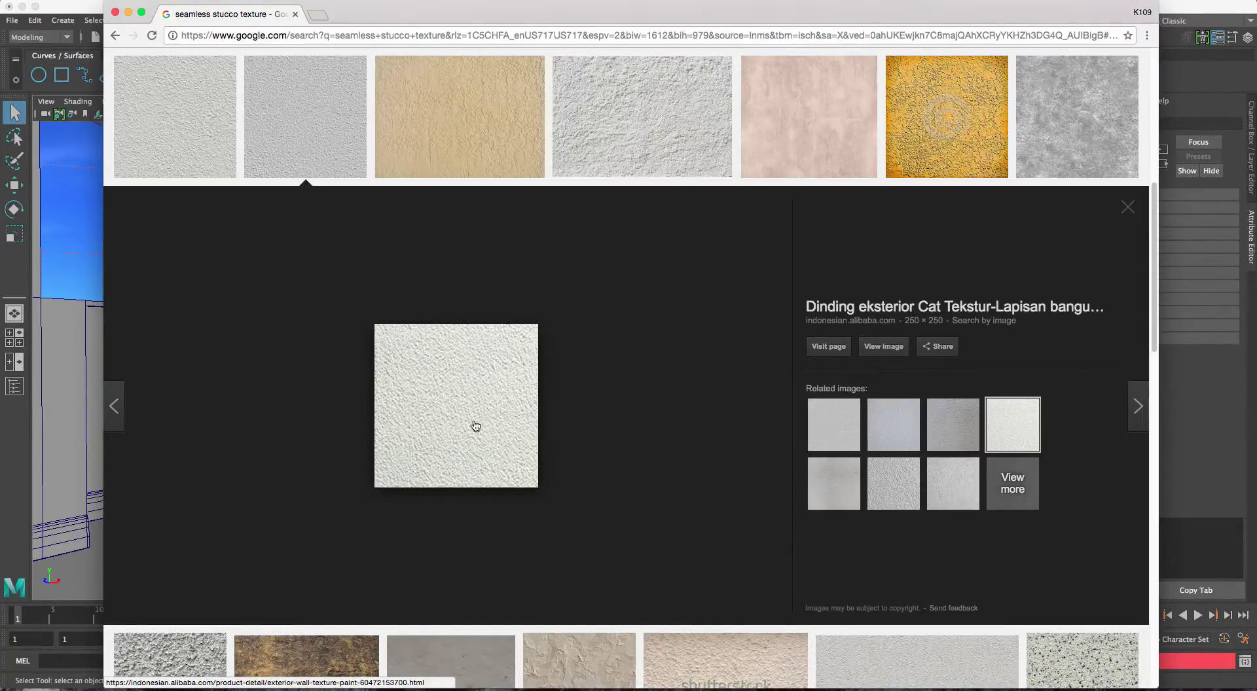
pyautogui.rightClick(450, 391)
pyautogui.click(485, 483)
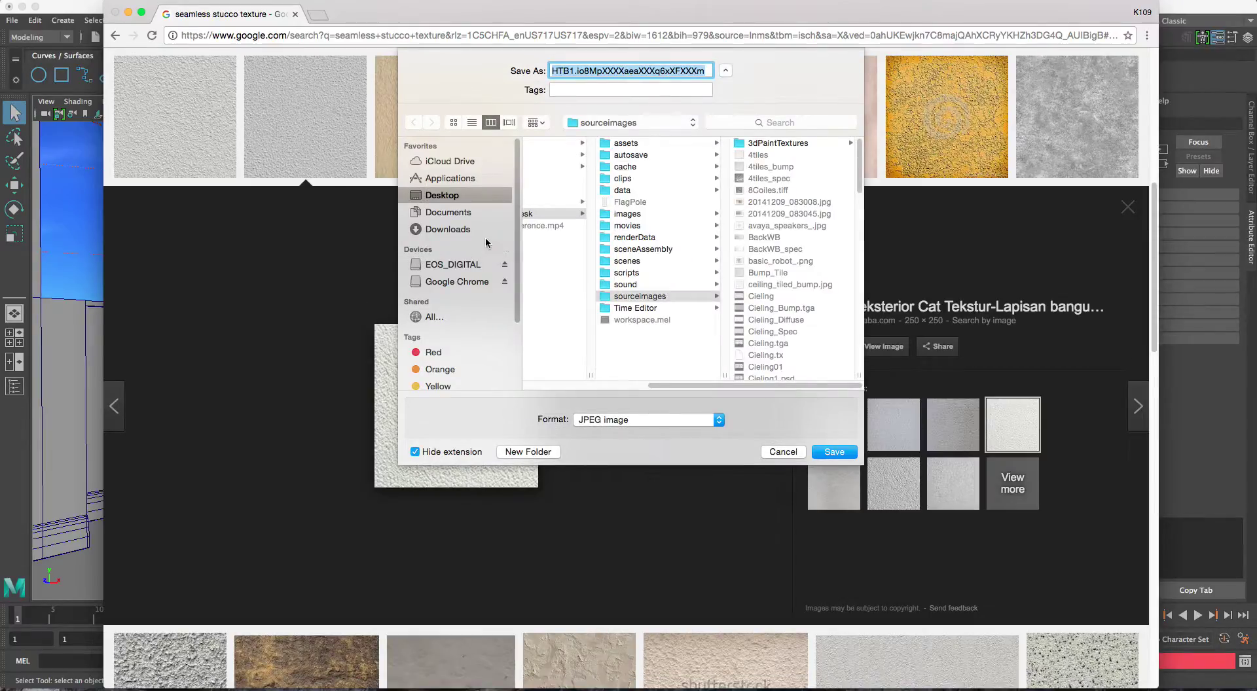
pyautogui.click(455, 198)
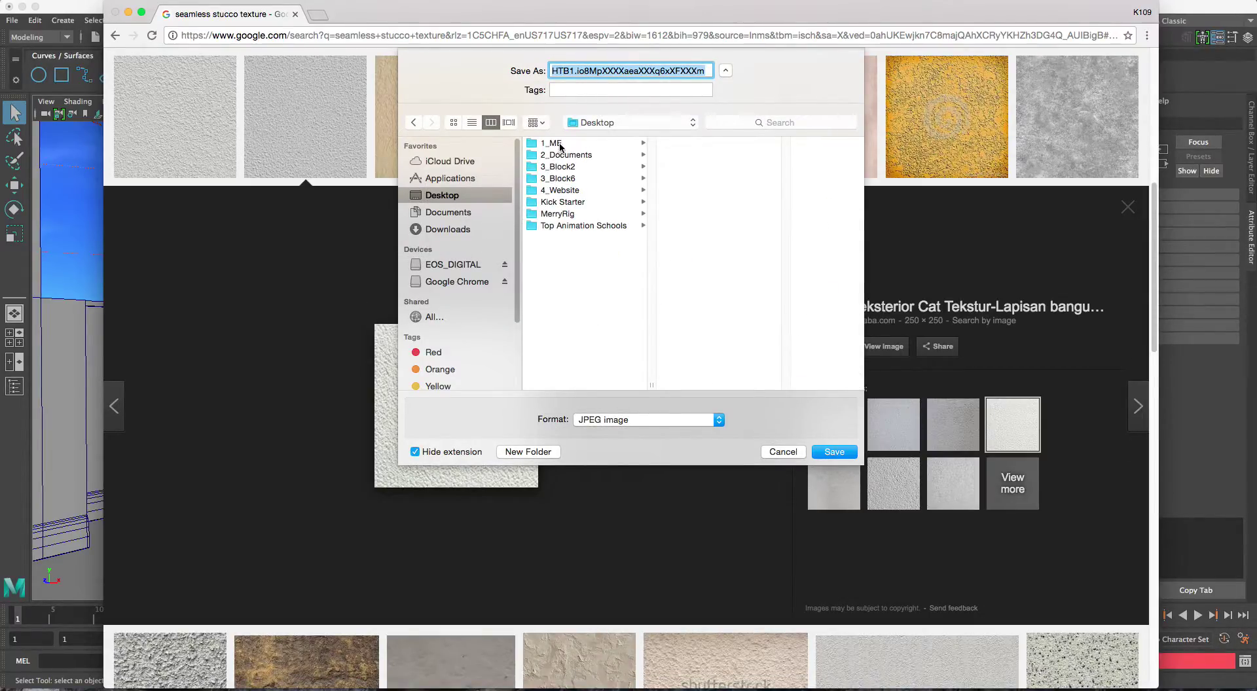
pyautogui.click(560, 147)
pyautogui.click(691, 214)
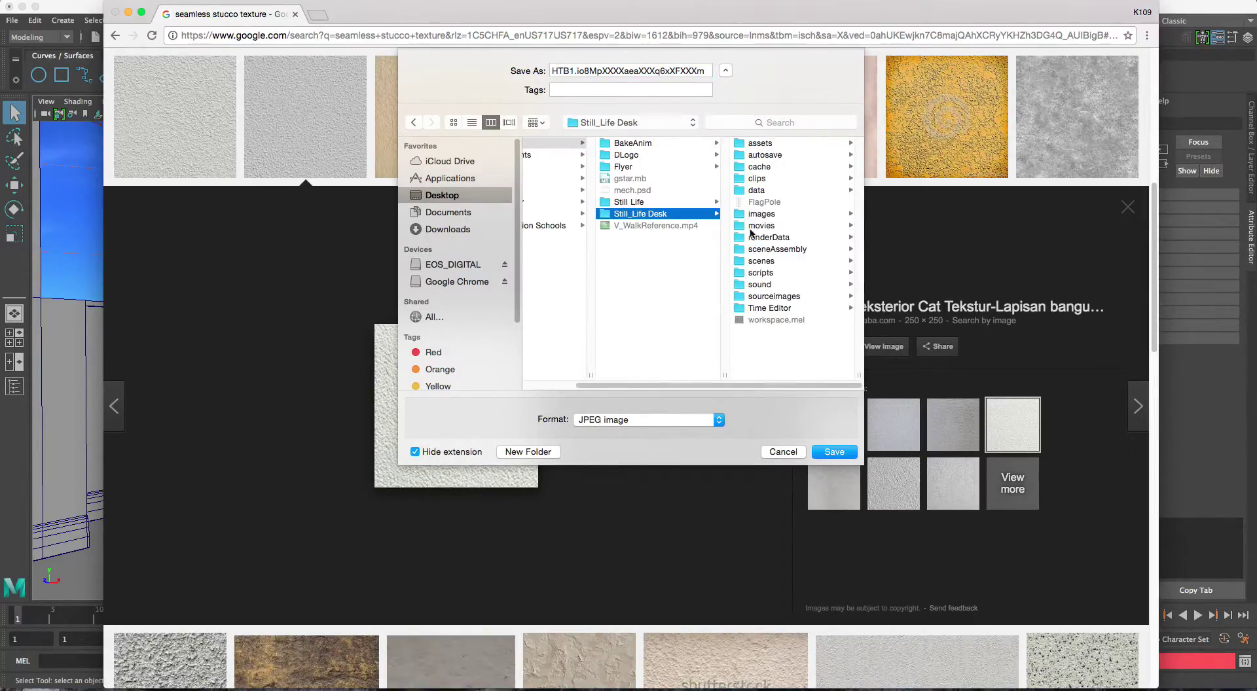
pyautogui.click(759, 296)
pyautogui.tripleClick(650, 71)
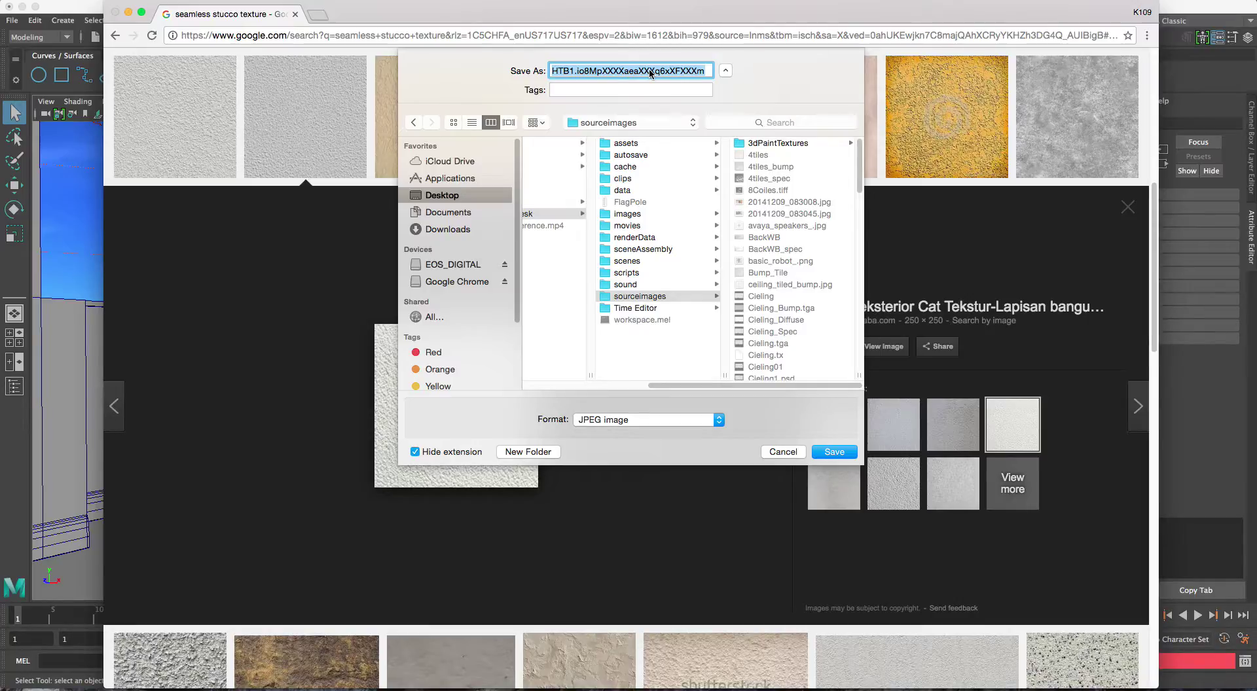
pyautogui.write('stucco_texture')
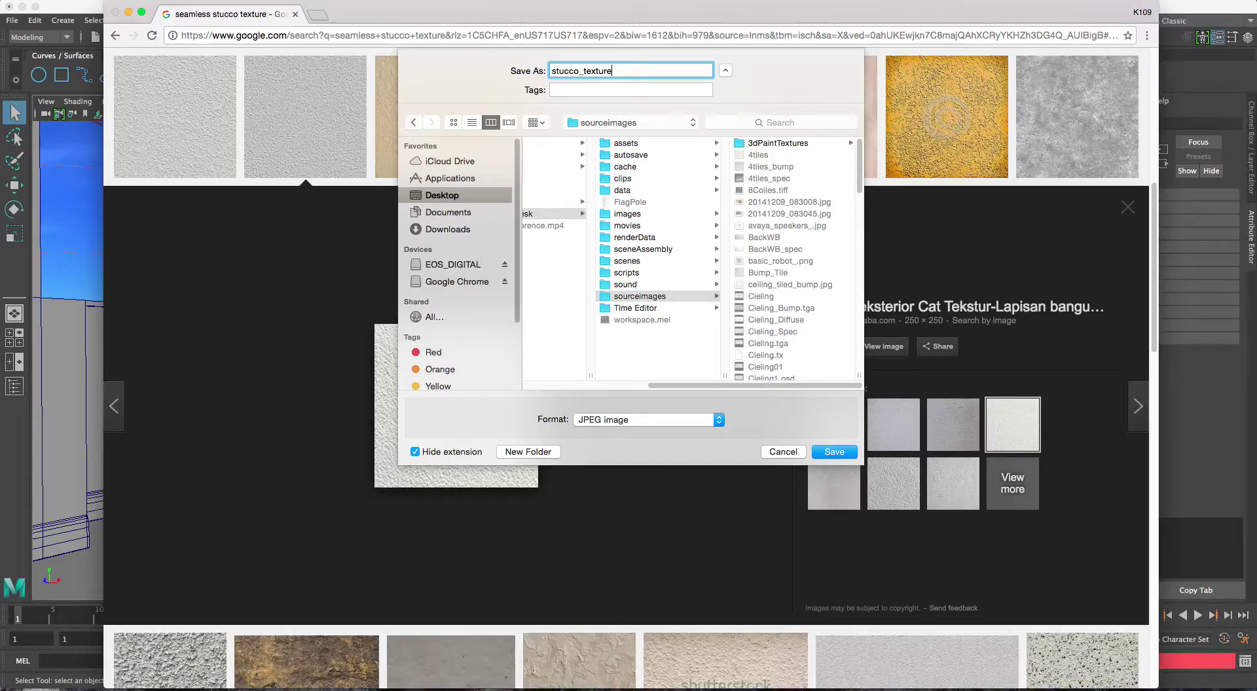
pyautogui.press('Return')
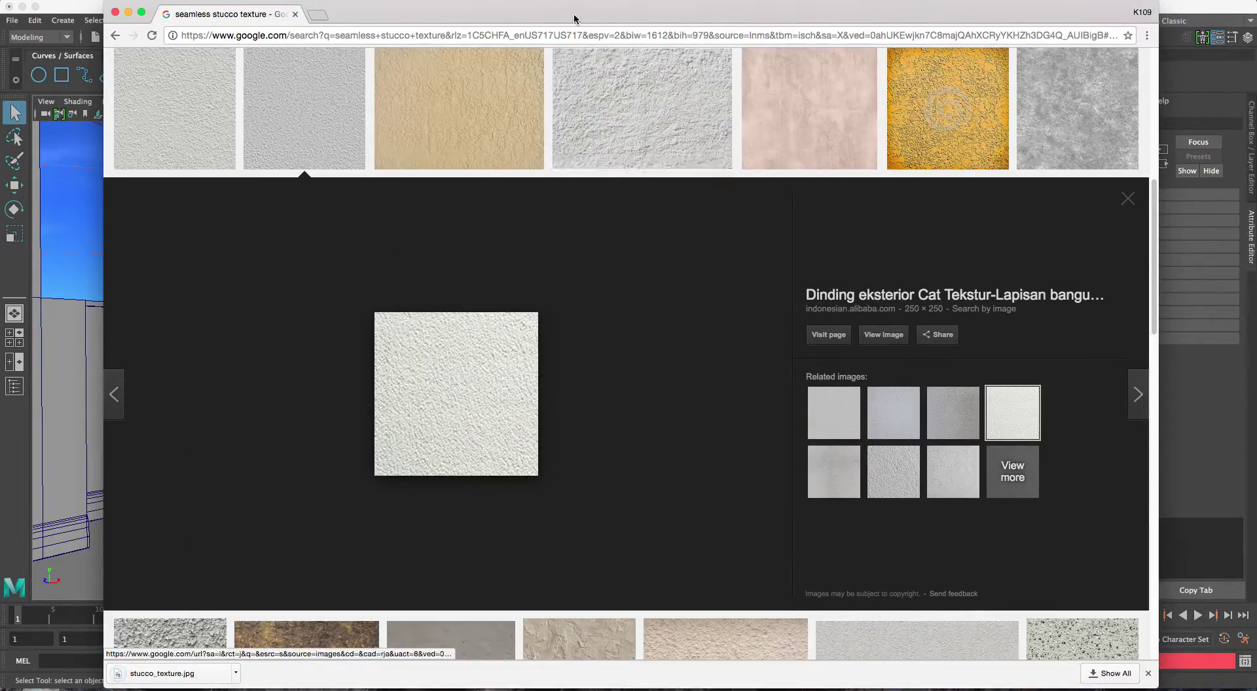
# Minimize the browser, switch to Adobe Photoshop CS6 and move its window toward the middle of the screen.
pyautogui.click(129, 13)
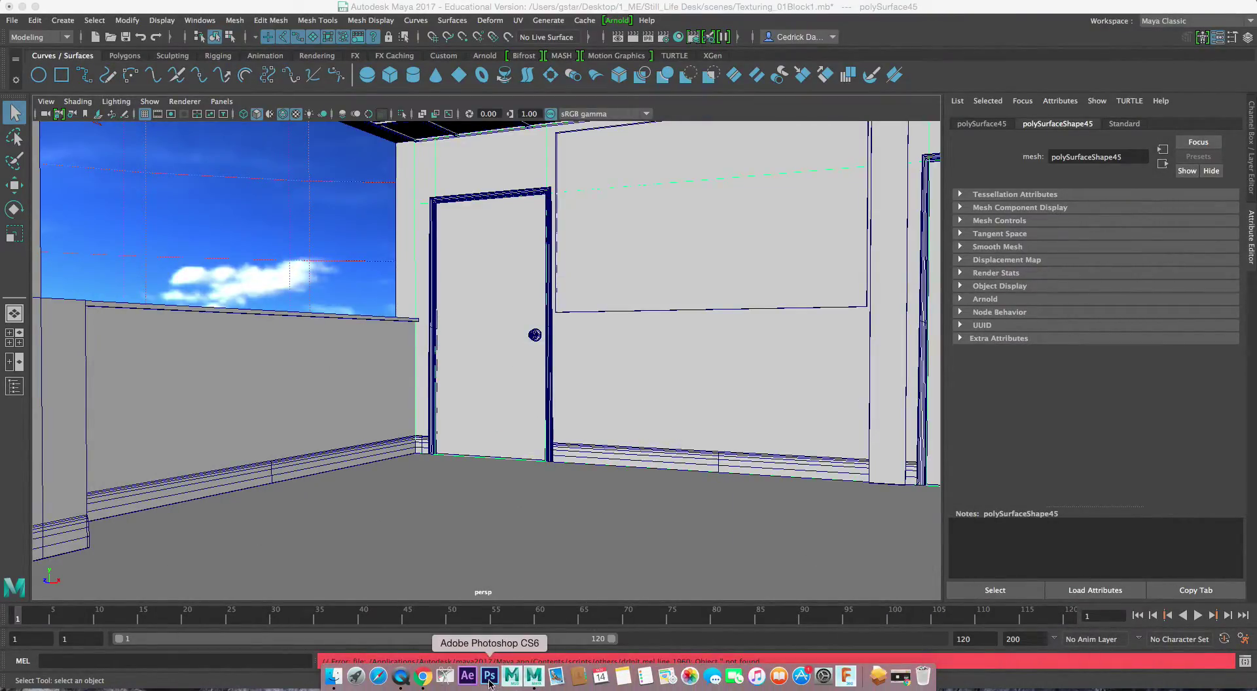
pyautogui.click(489, 680)
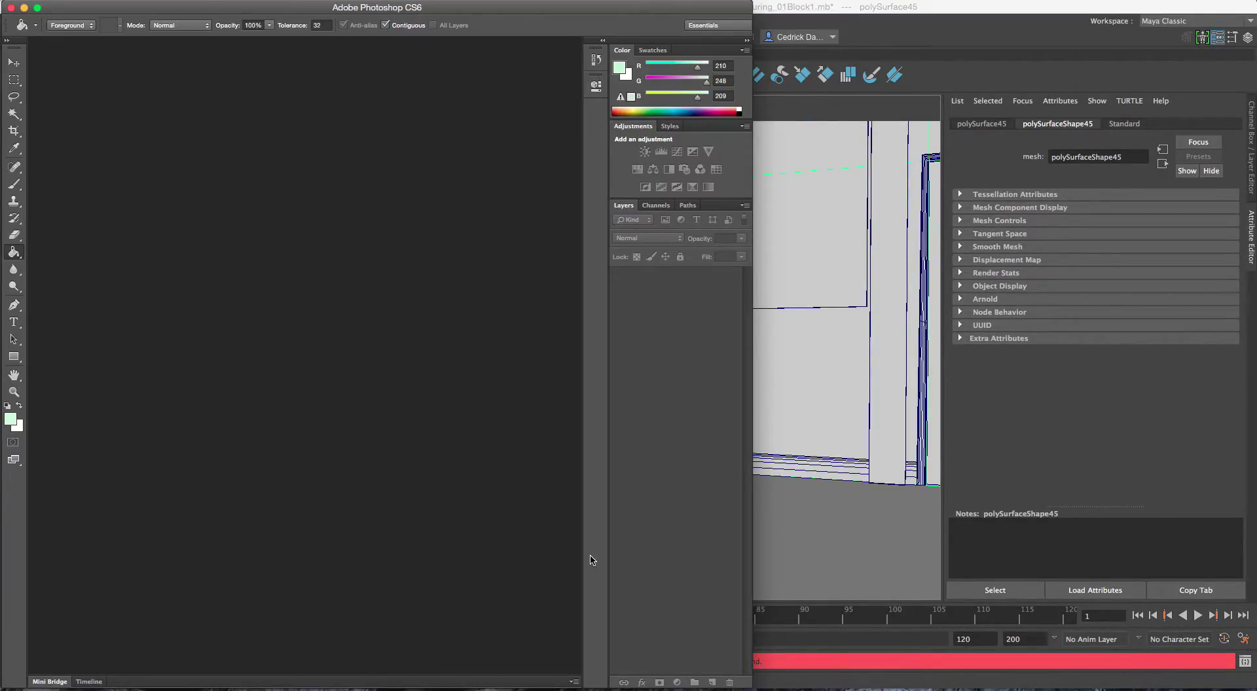
pyautogui.moveTo(597, 11); pyautogui.dragTo(887, 13)
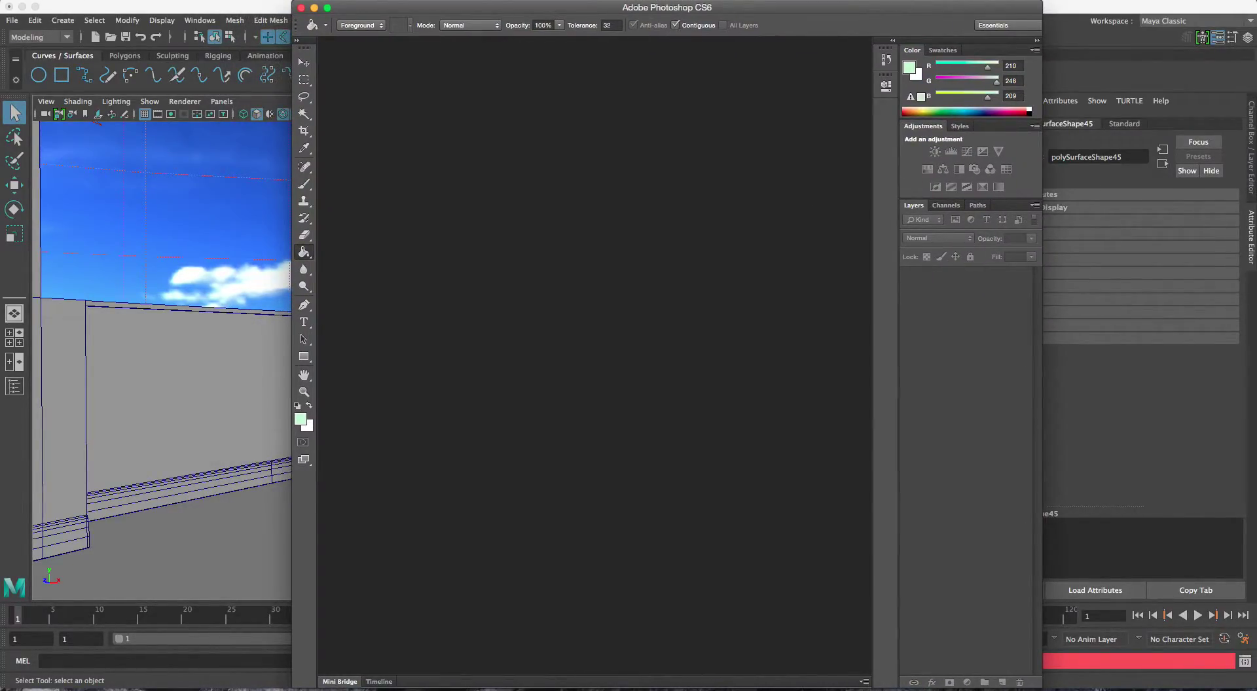
# Open the StuccoSeamless JPEG from the project's sourceimages folder.
pyautogui.click(116, 6)
pyautogui.moveTo(130, 74)
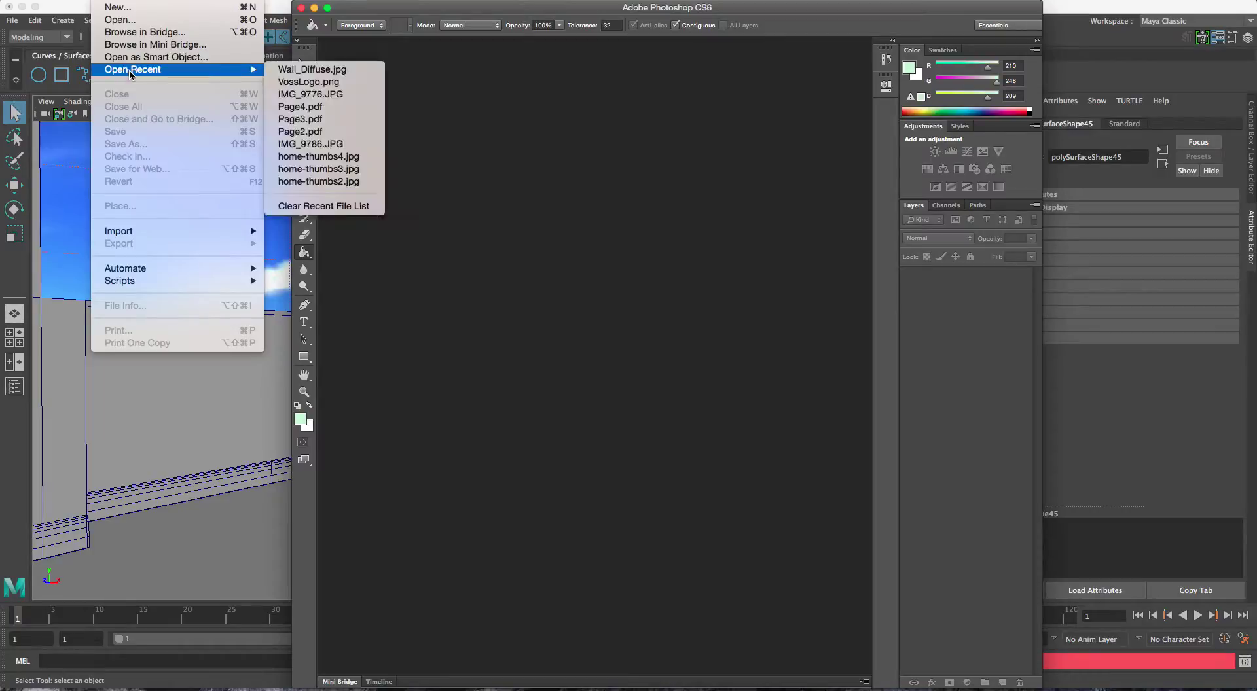
pyautogui.click(149, 25)
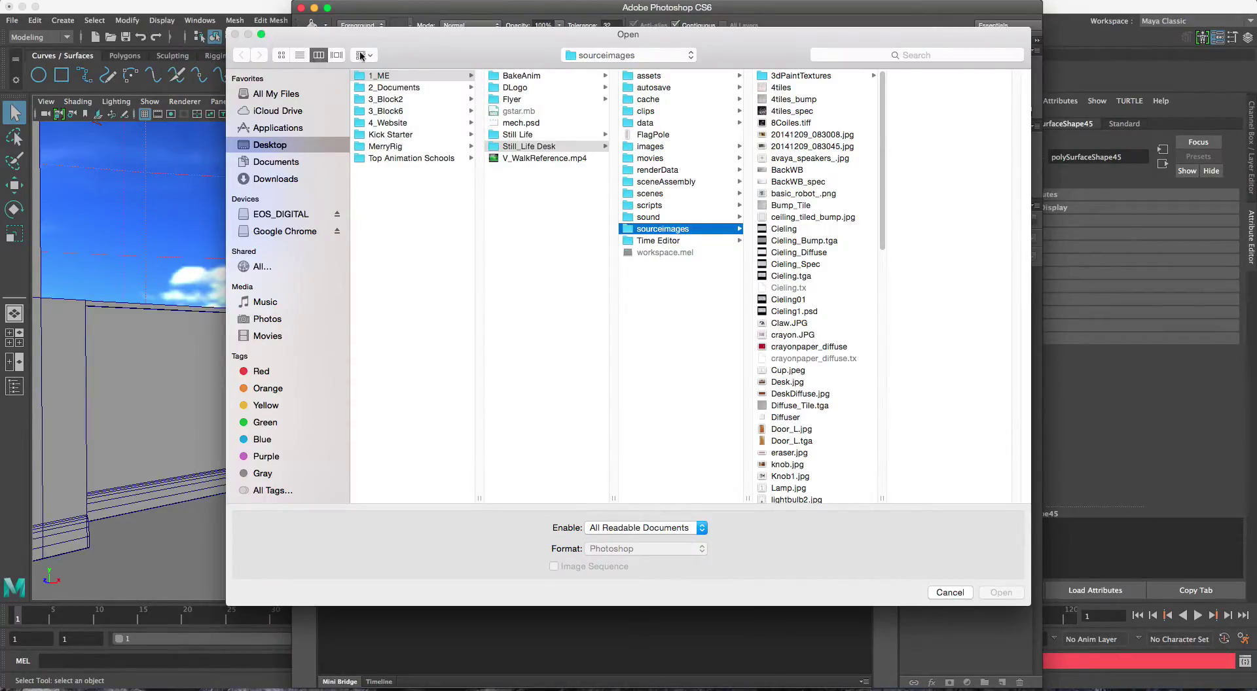
pyautogui.moveTo(394, 37); pyautogui.dragTo(473, 52)
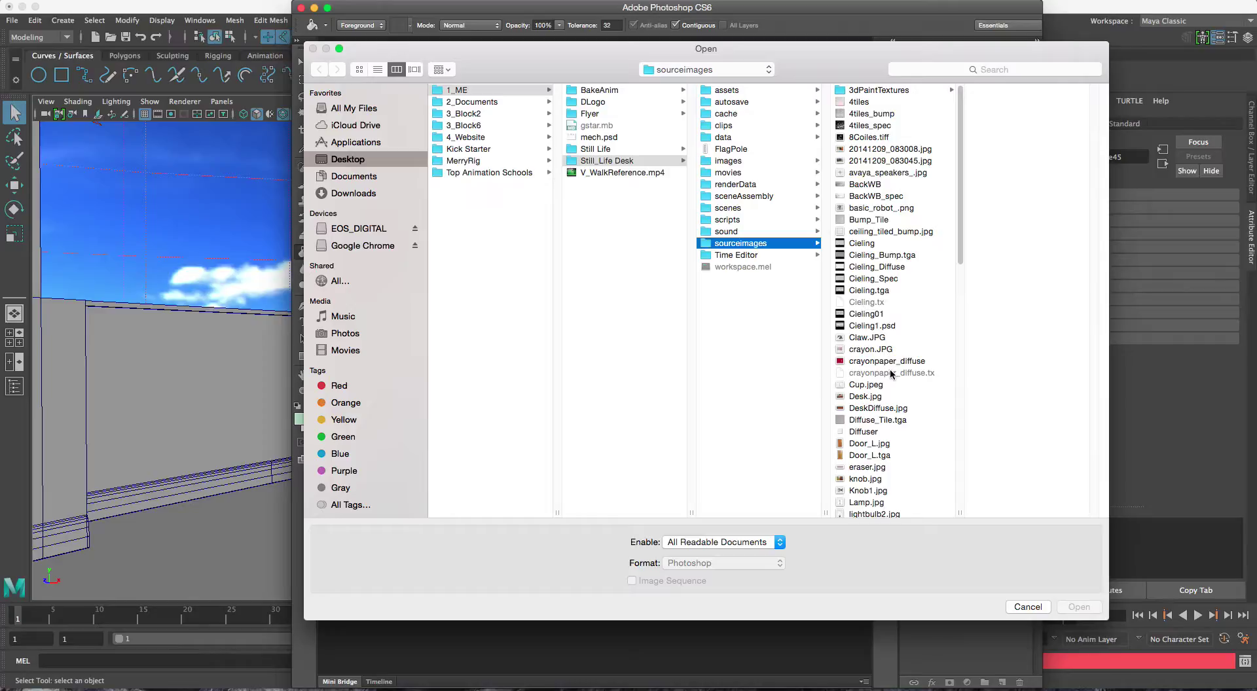
pyautogui.scroll(-15, 892, 373)
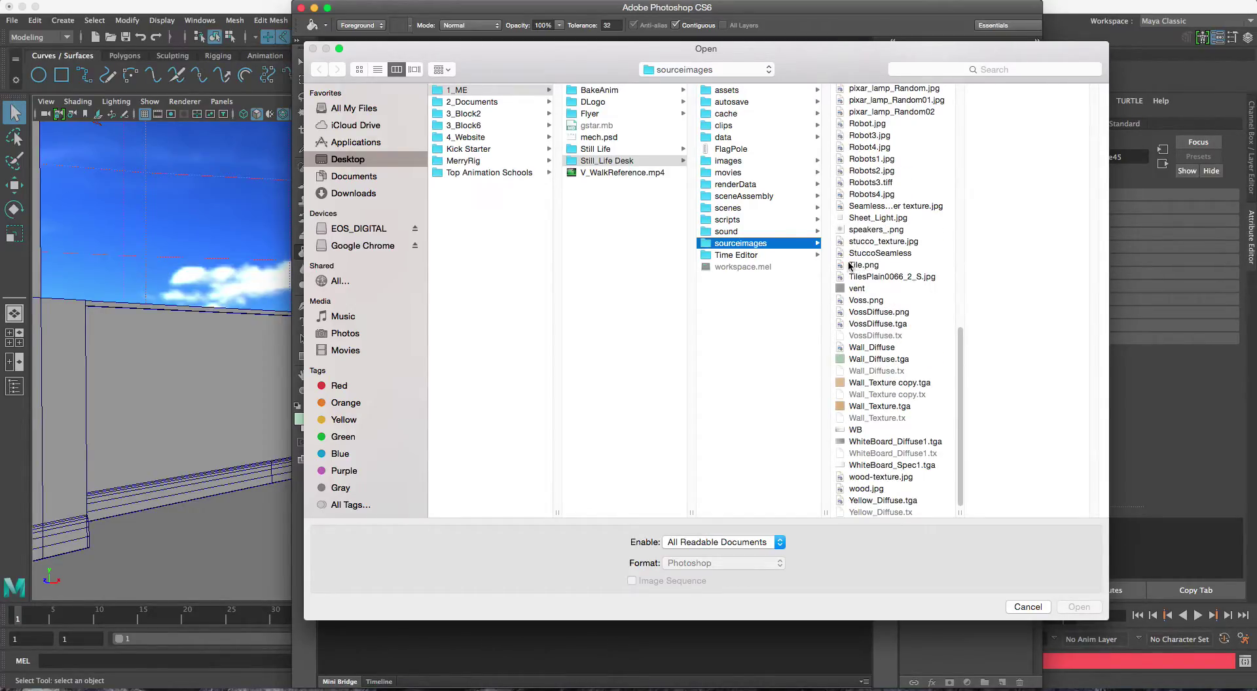
pyautogui.click(872, 255)
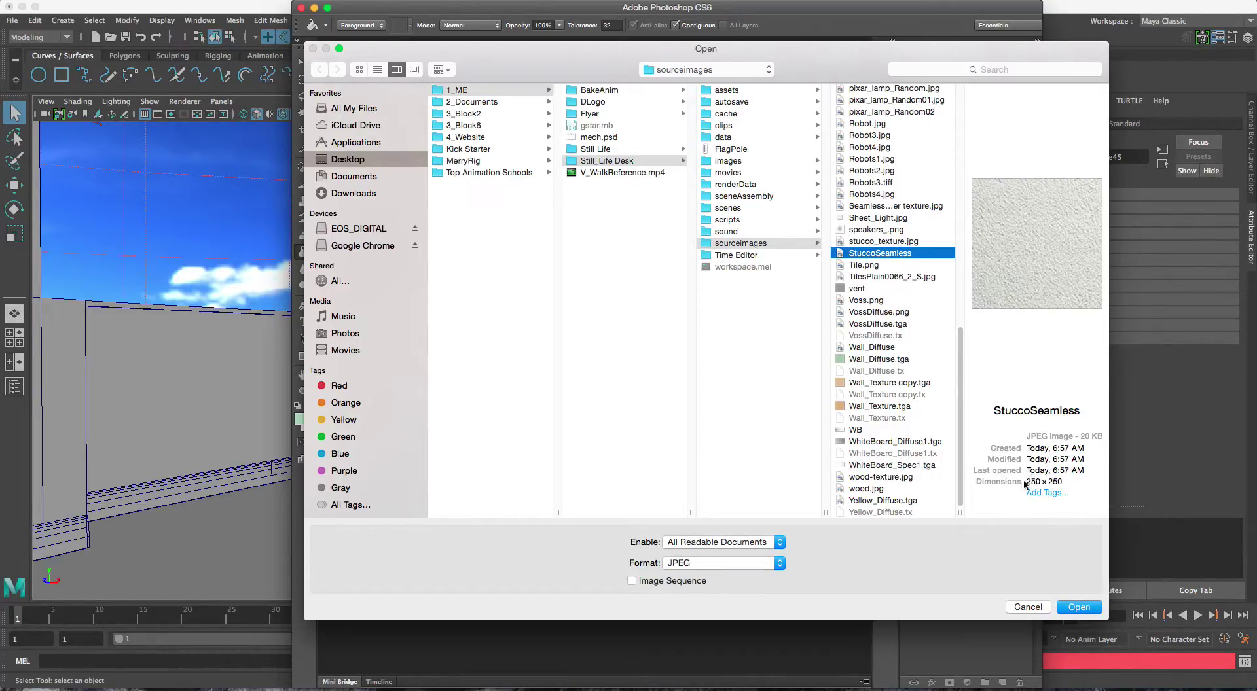
pyautogui.click(1077, 608)
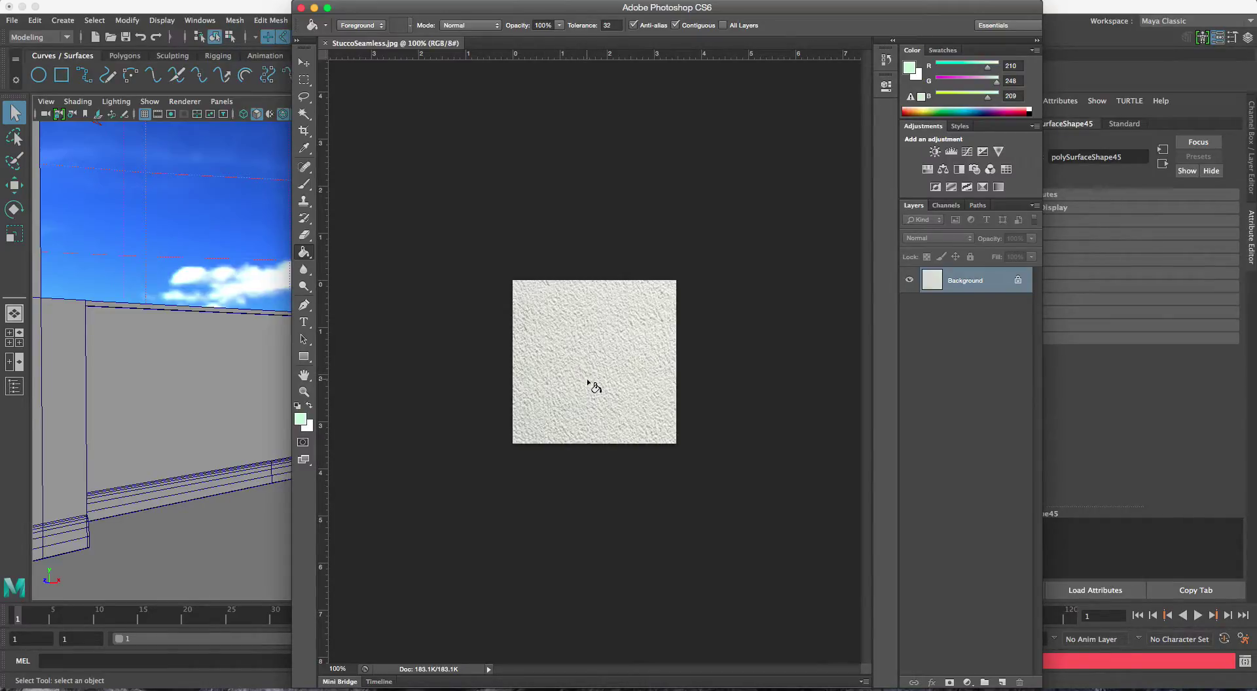
# Convert the locked Background into a regular layer and add a new layer named color above it.
pyautogui.doubleClick(973, 283)
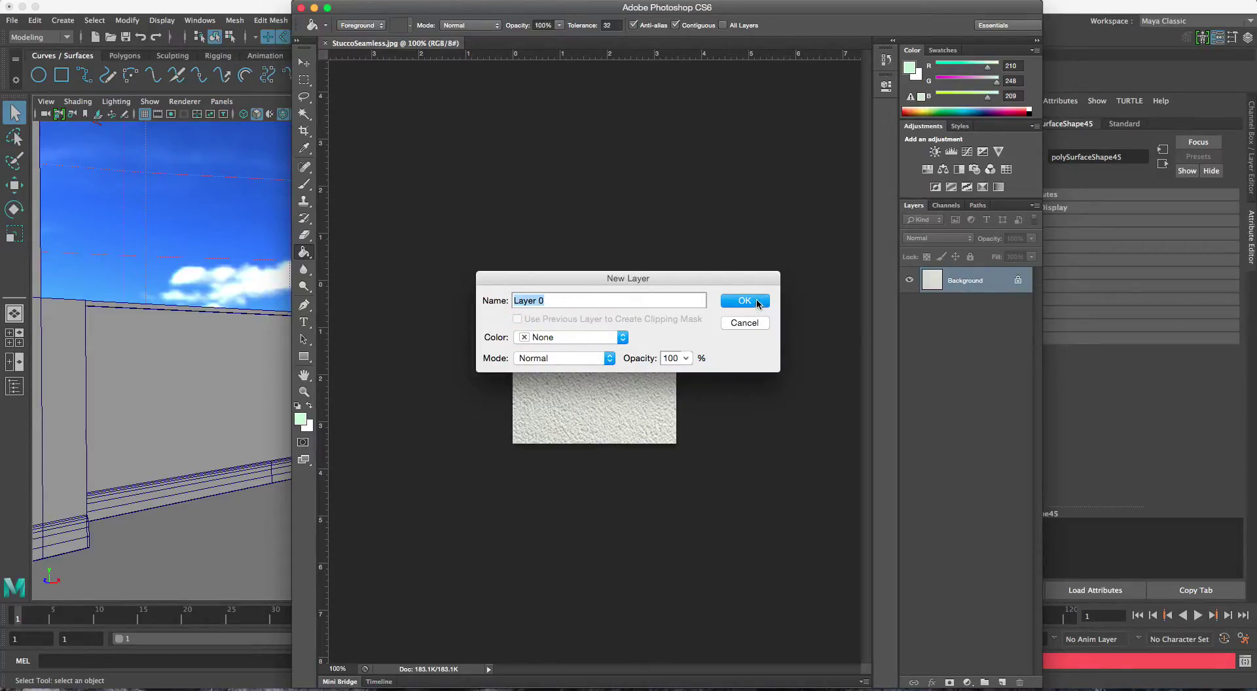
pyautogui.click(745, 301)
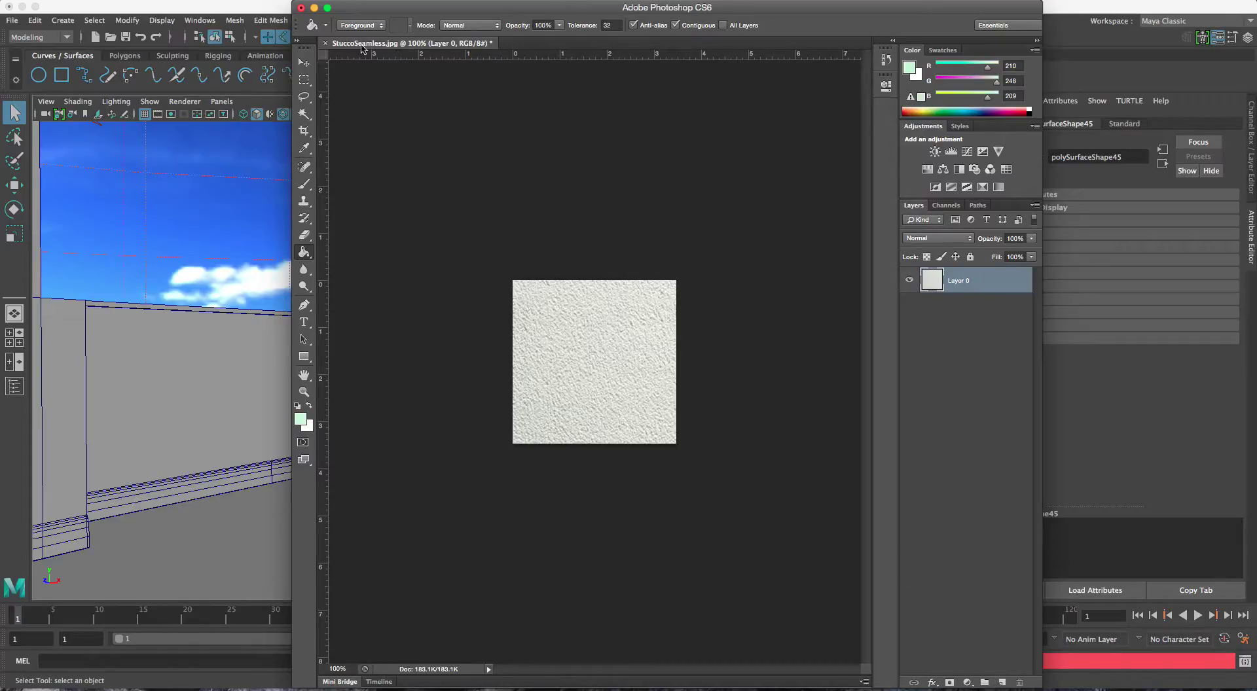
pyautogui.click(216, 2)
pyautogui.moveTo(211, 5)
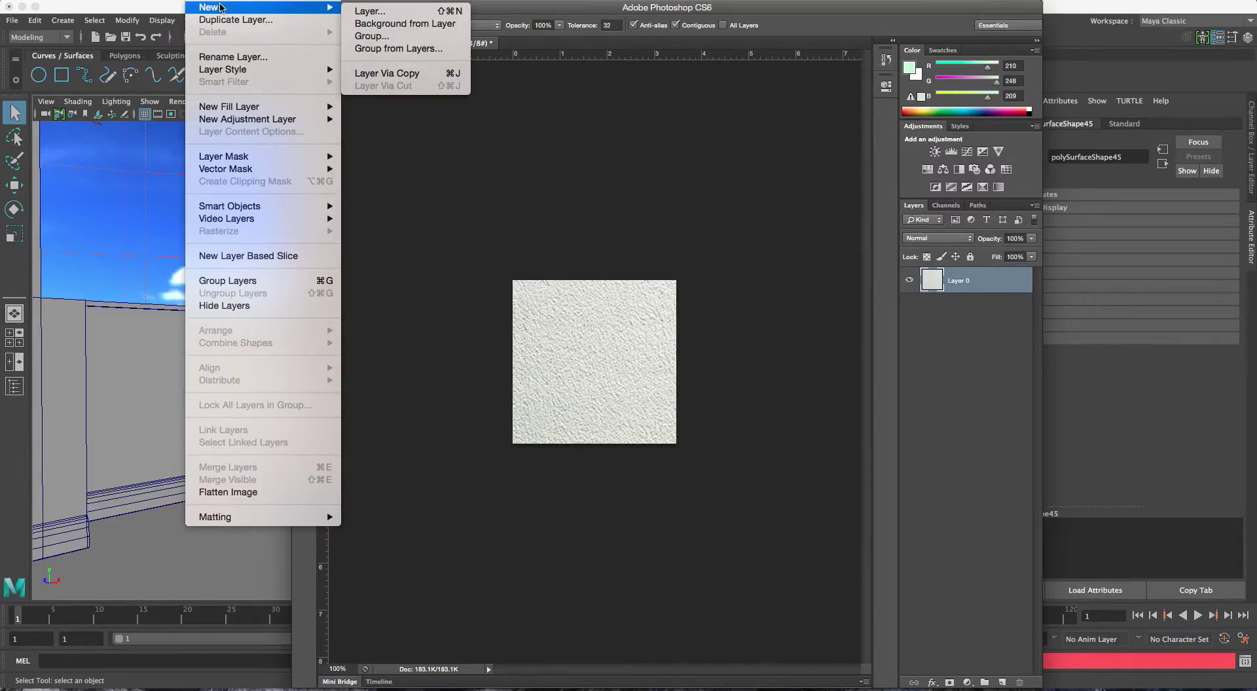
pyautogui.click(364, 12)
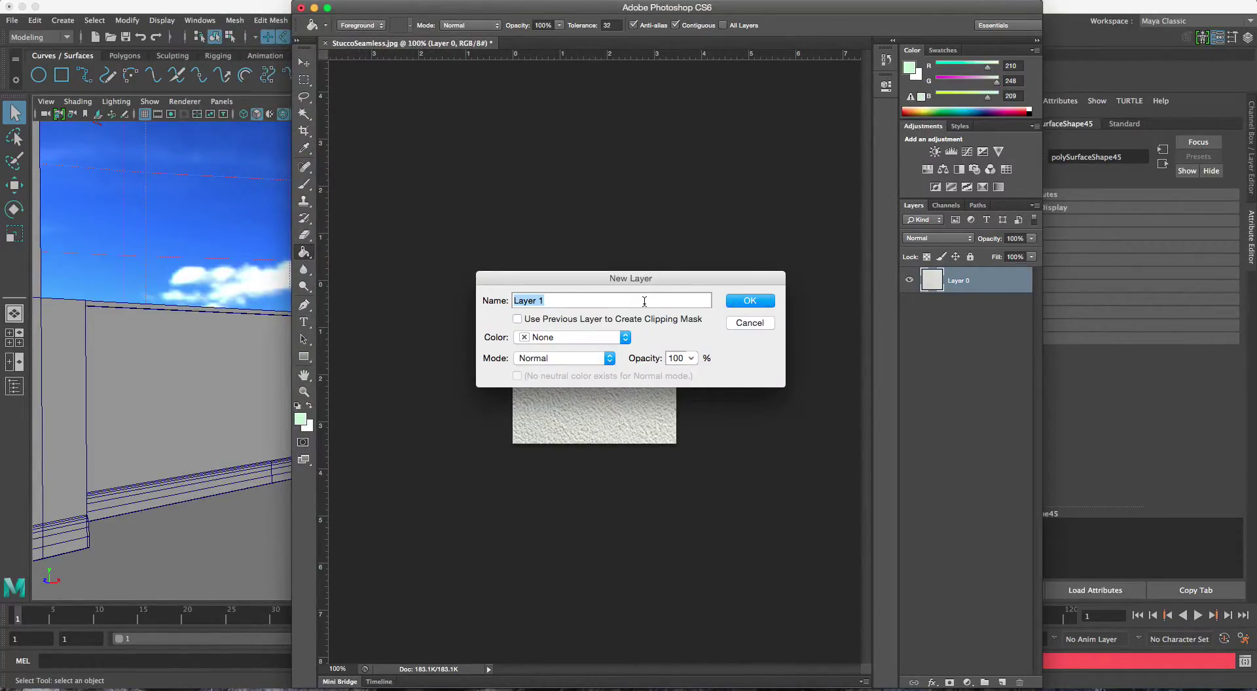
pyautogui.write('c')
pyautogui.press('Return')
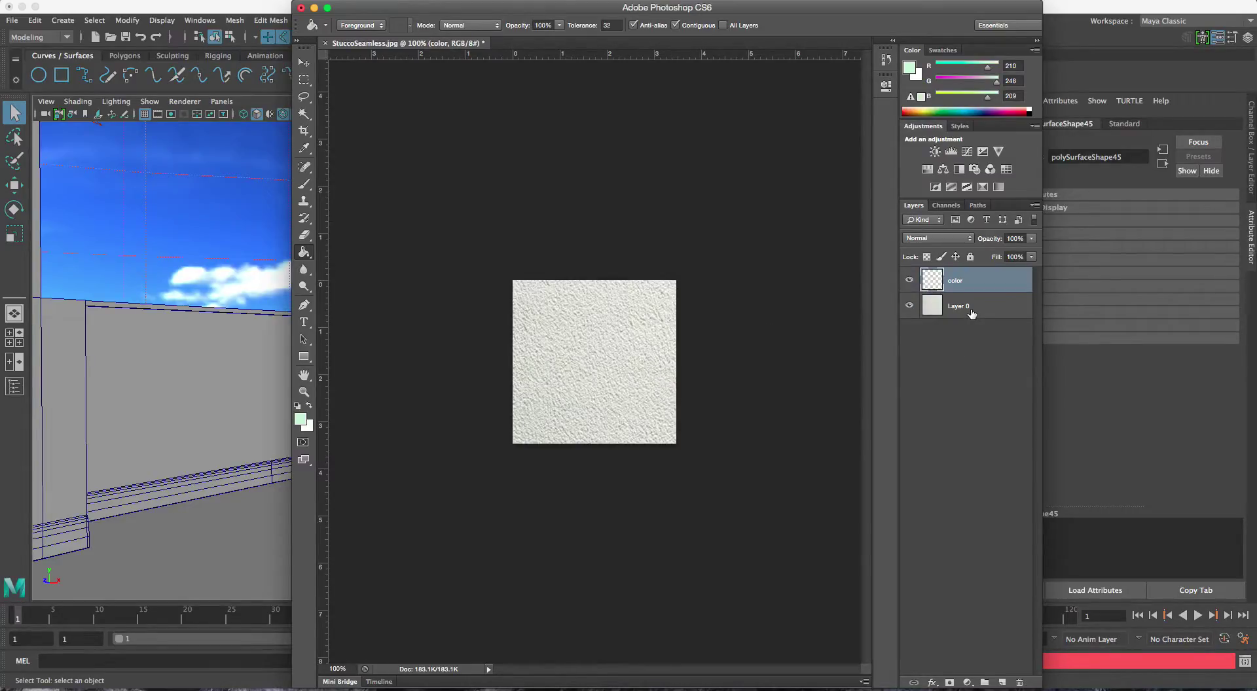
# Desaturate the stucco image on Layer 0.
pyautogui.click(943, 315)
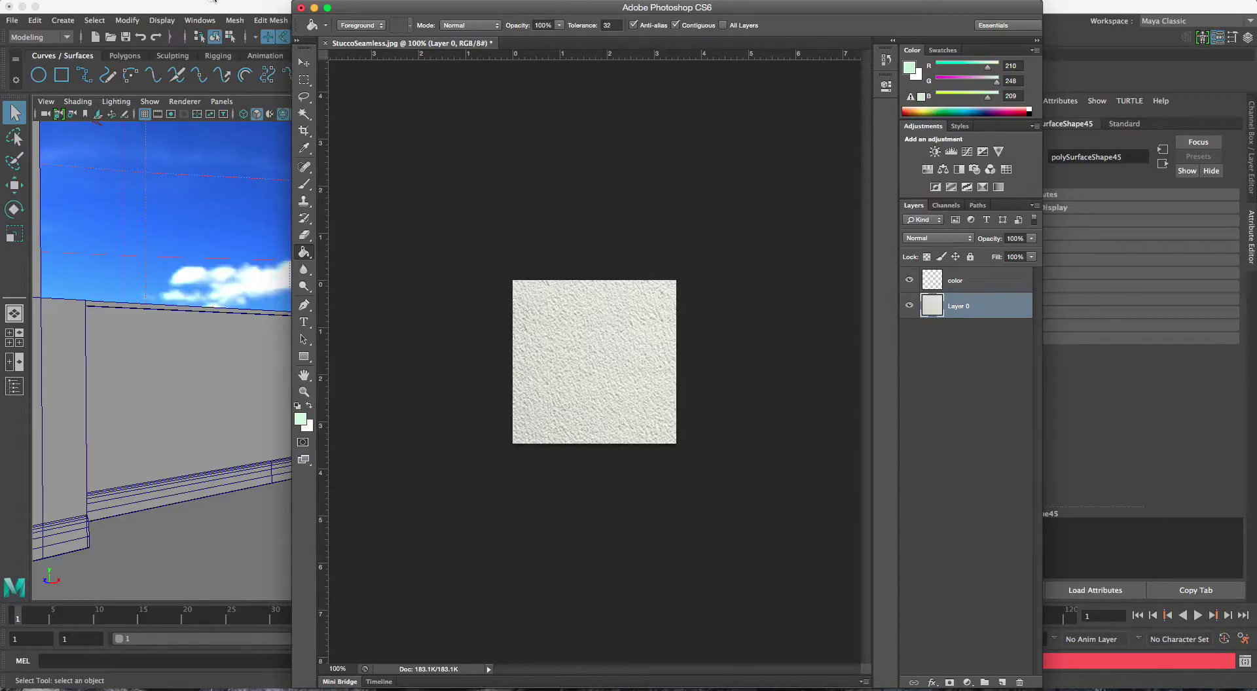
pyautogui.click(214, 1)
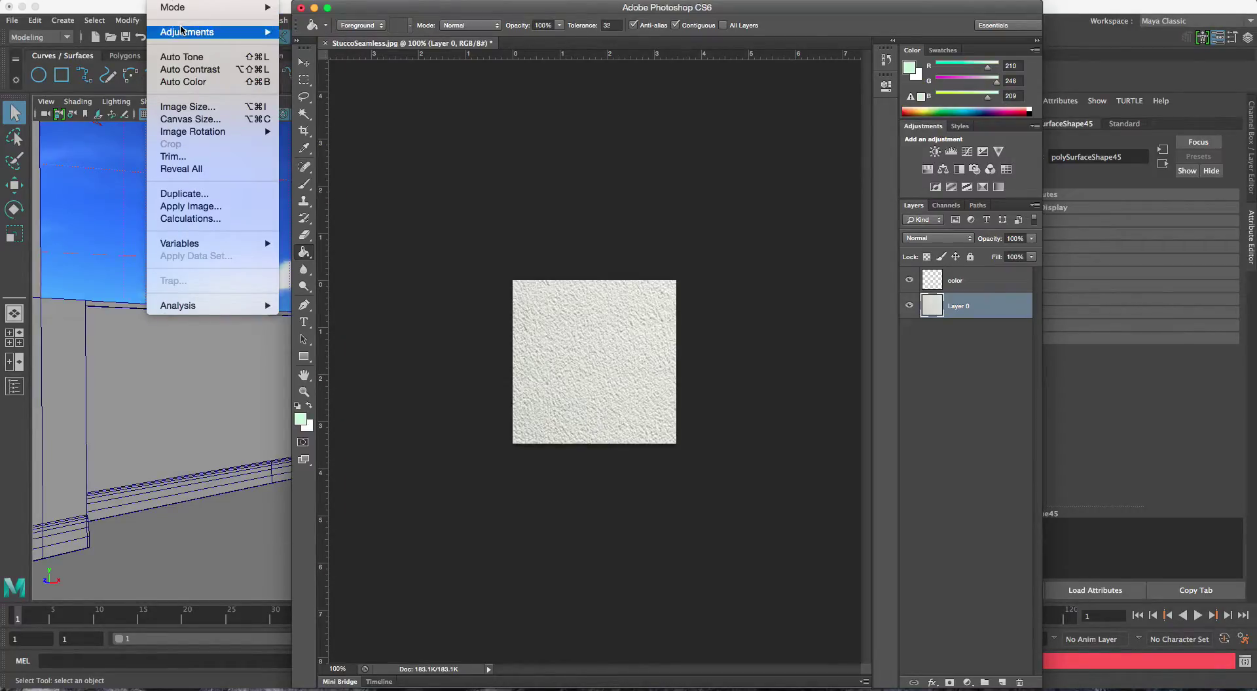
pyautogui.moveTo(183, 30)
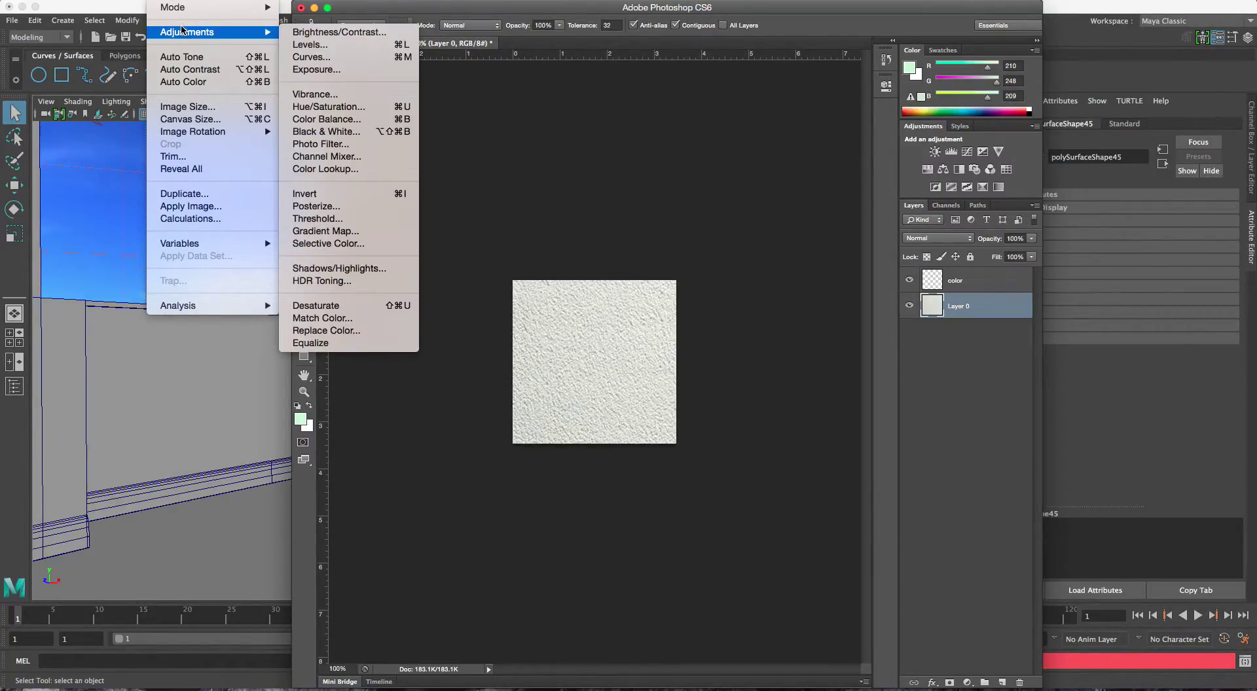
pyautogui.click(353, 310)
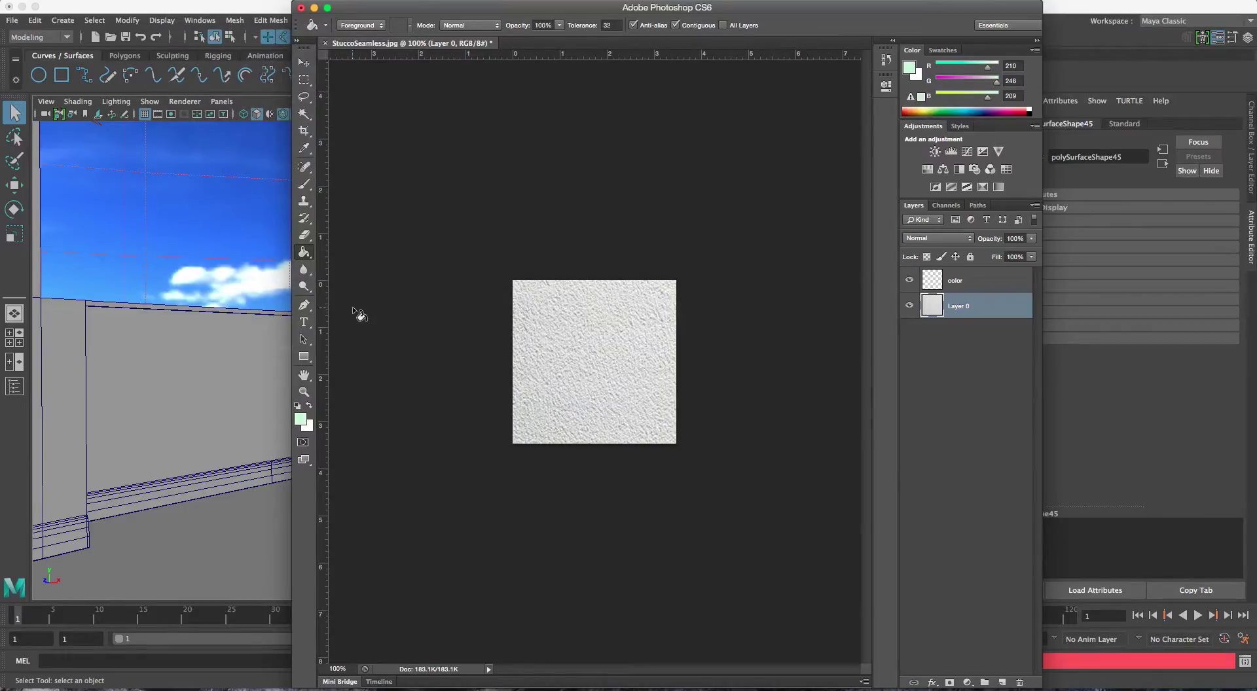
# Fill the color layer with a pale green foreground color of RGB 217, 251, 217 using the Paint Bucket.
pyautogui.click(984, 282)
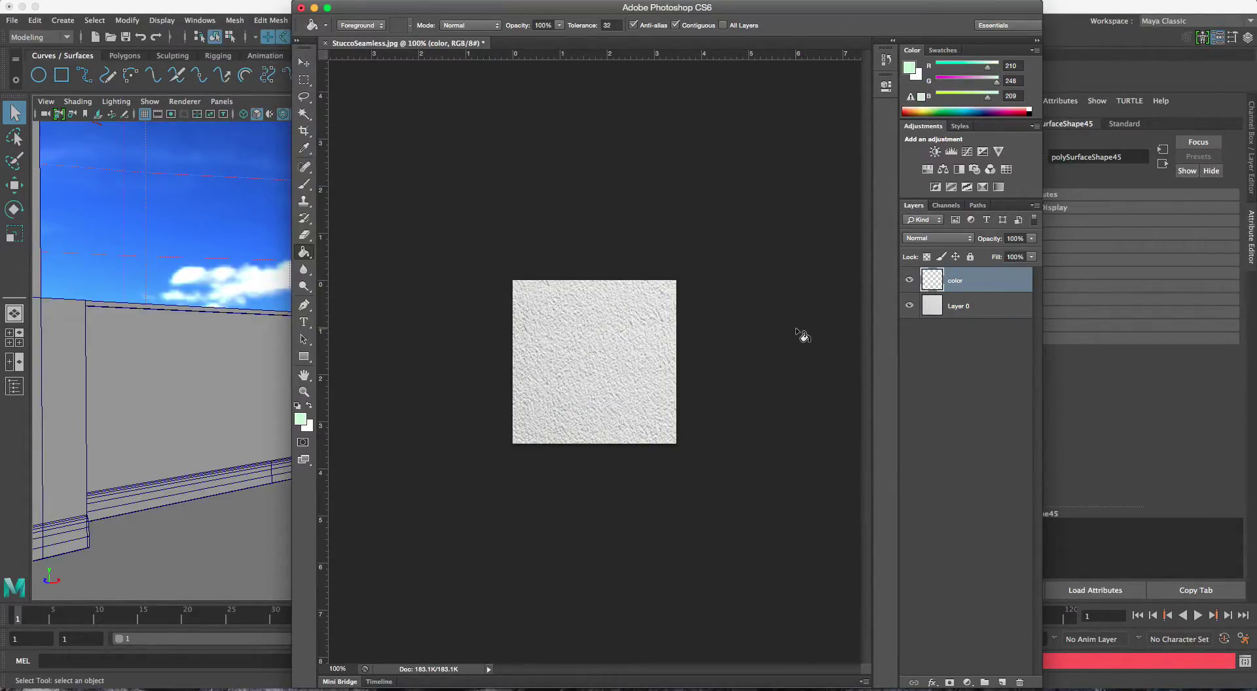
pyautogui.press('super+equal')
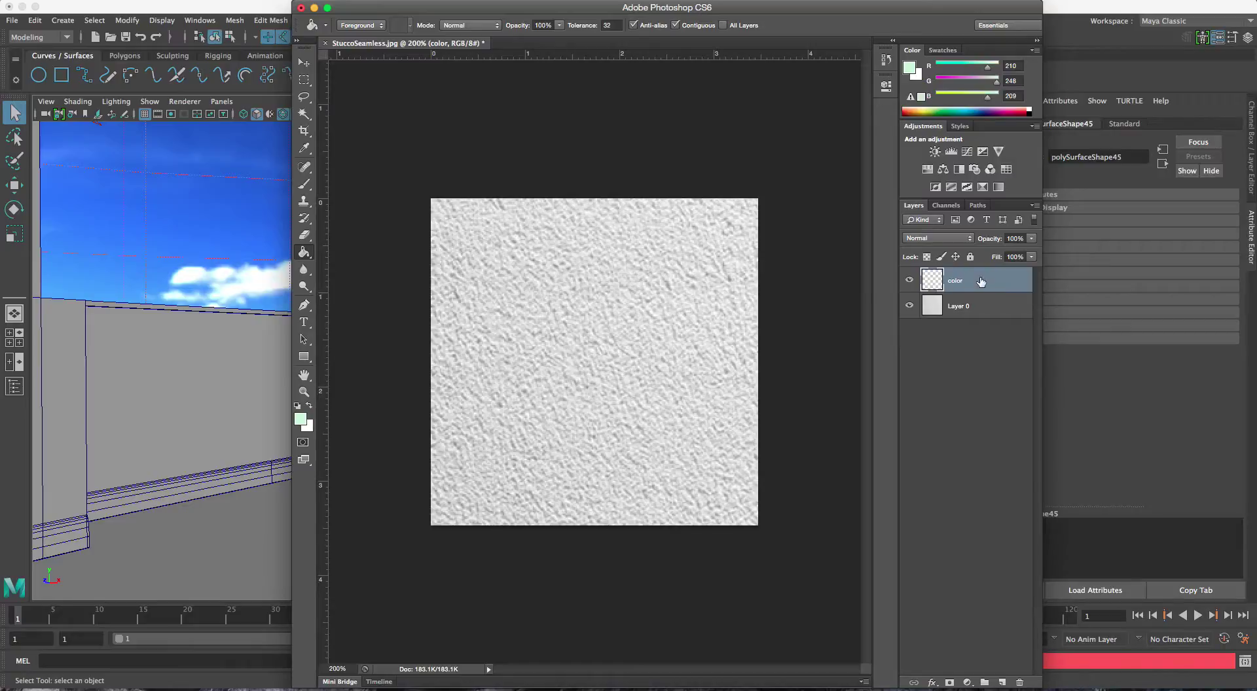
pyautogui.click(302, 419)
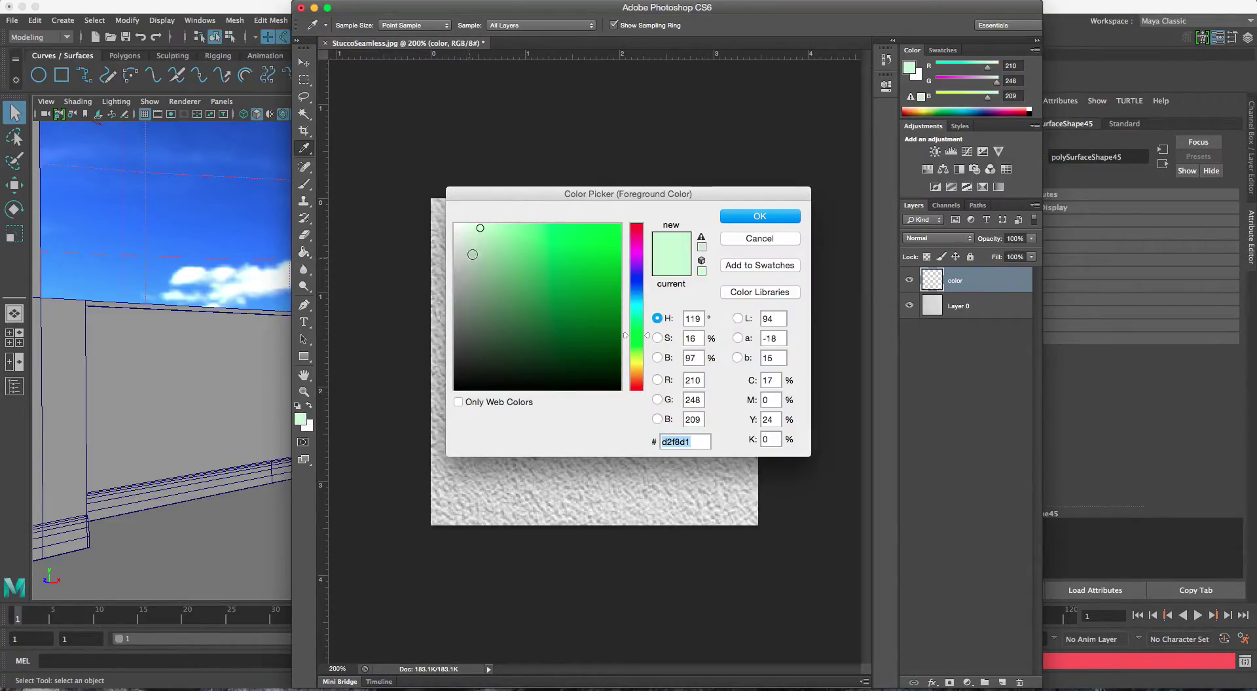
pyautogui.moveTo(481, 228); pyautogui.dragTo(479, 226)
pyautogui.click(746, 218)
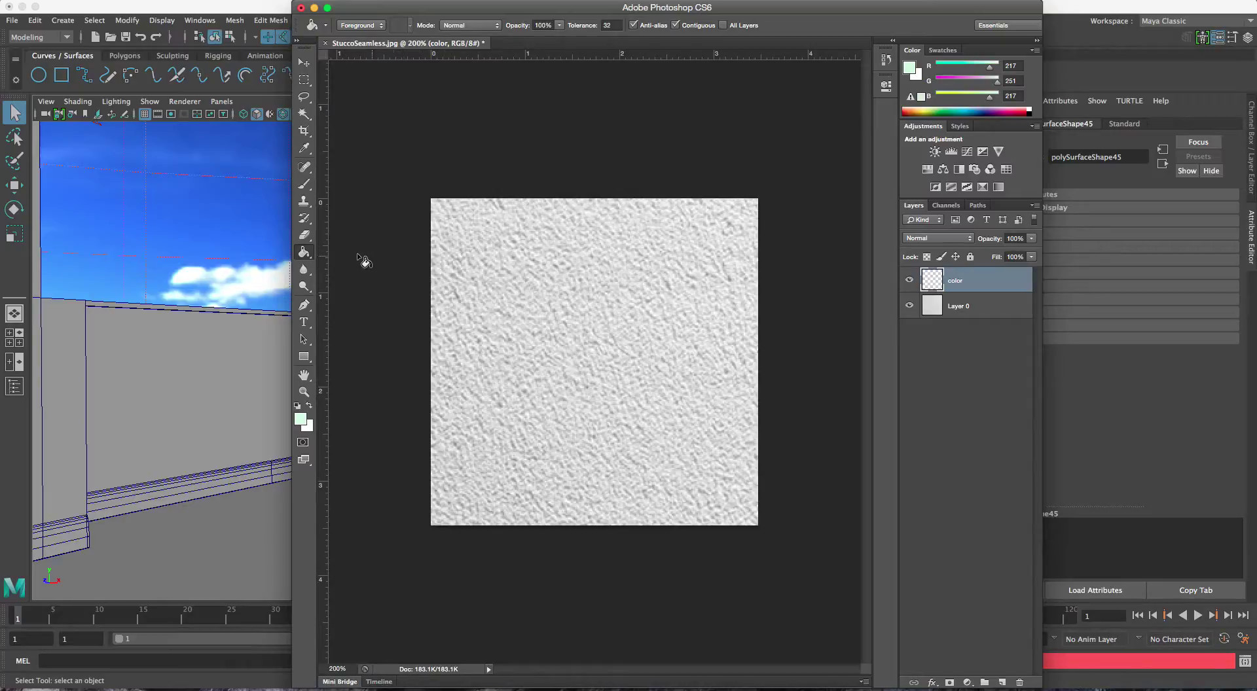
pyautogui.click(308, 258)
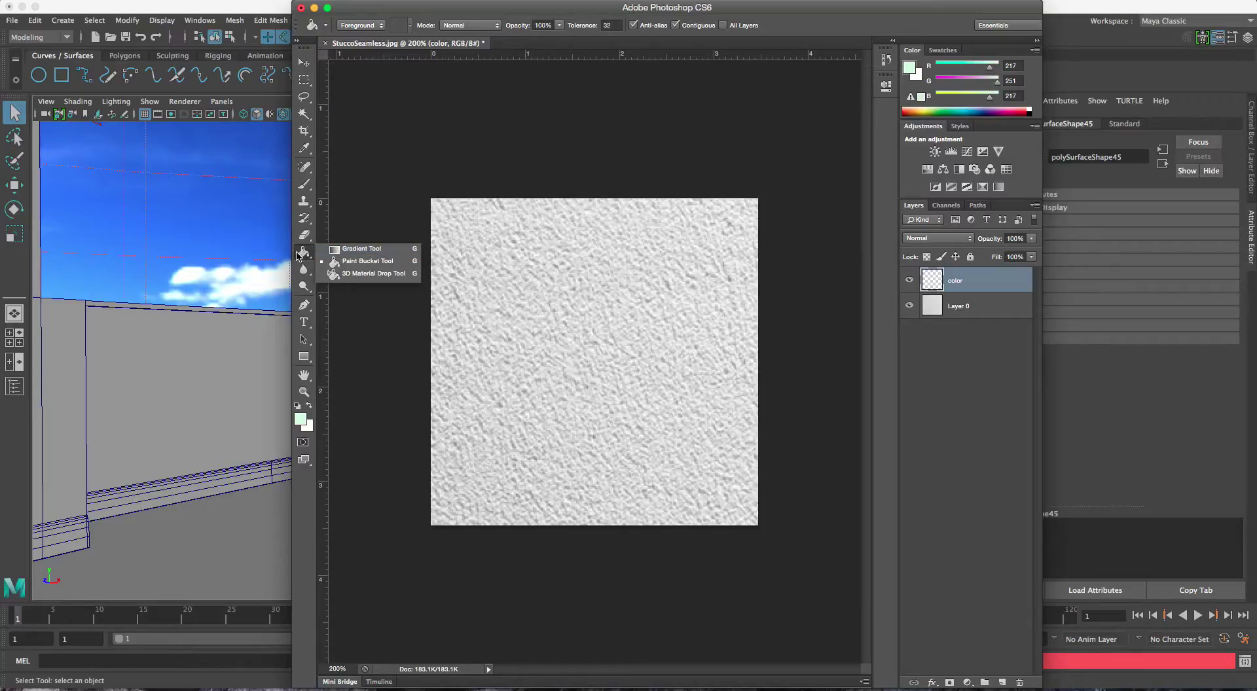
pyautogui.click(376, 262)
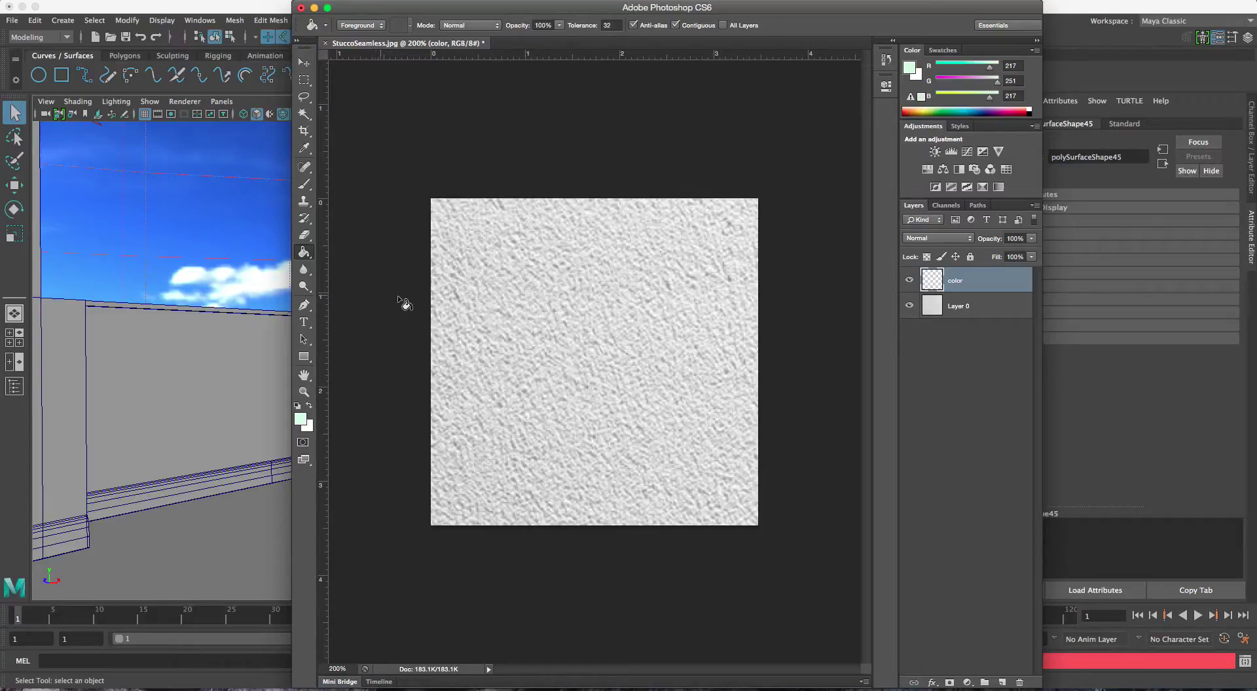
pyautogui.click(583, 304)
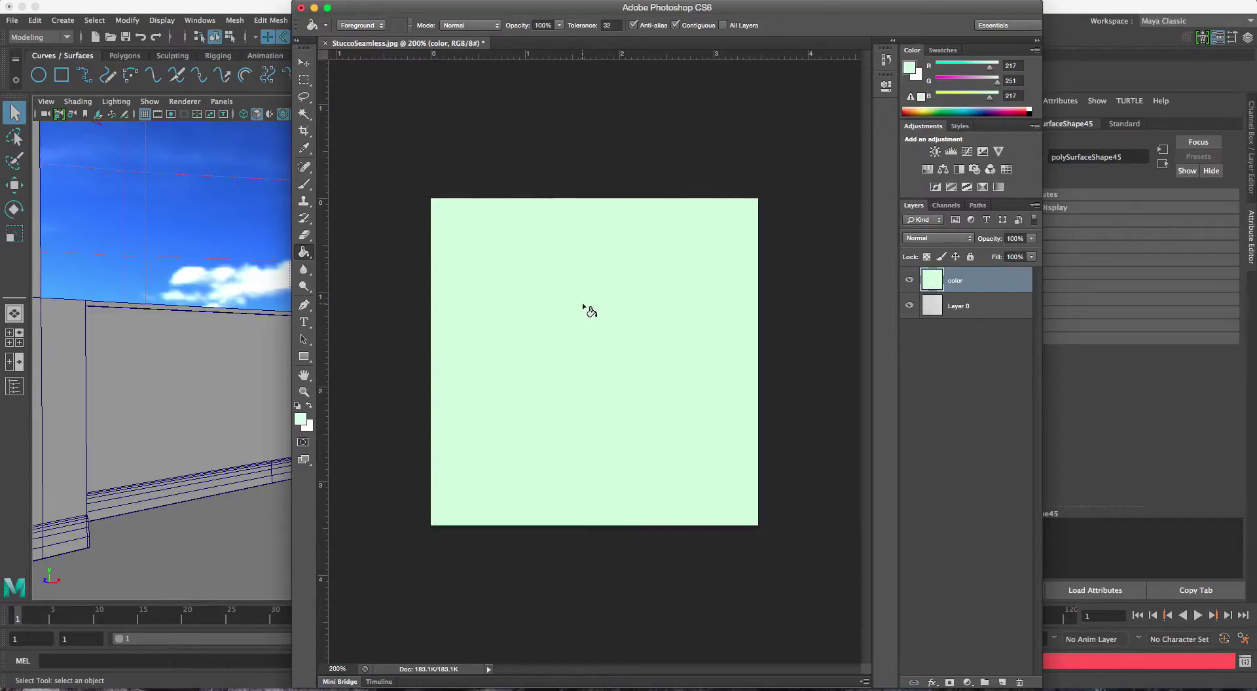
# Set the color layer's blend mode to Multiply at 100% opacity.
pyautogui.click(937, 240)
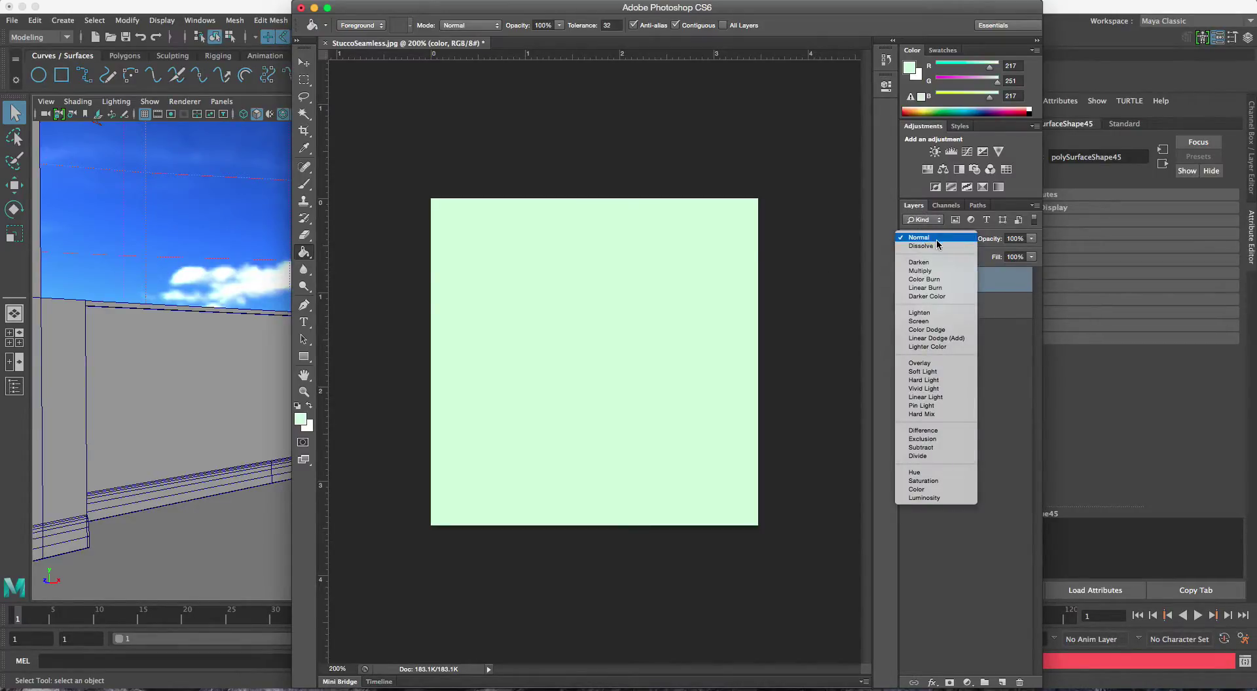
pyautogui.click(930, 270)
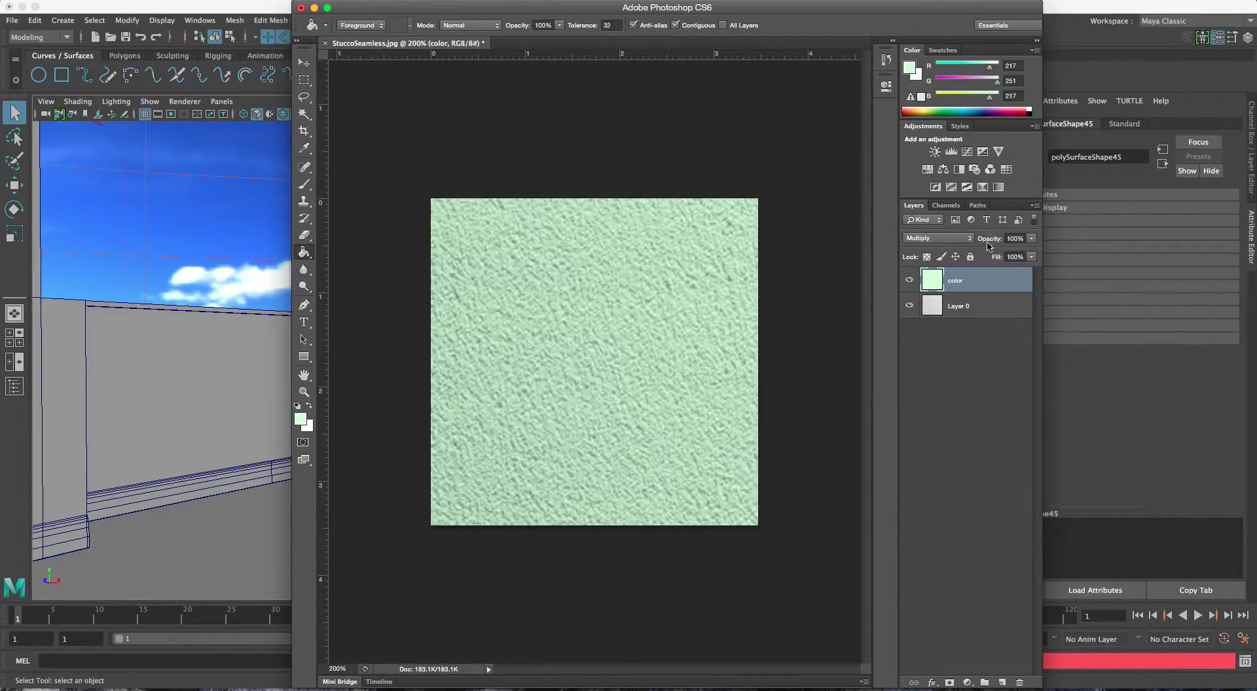
pyautogui.click(1031, 239)
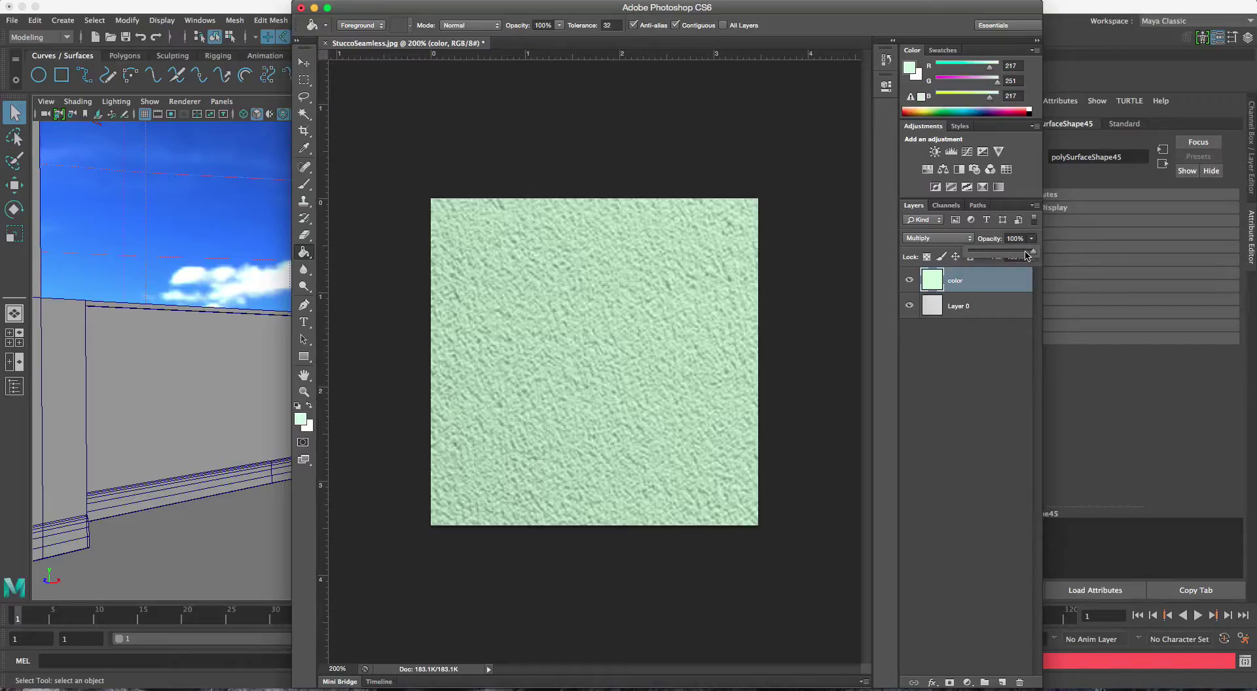
pyautogui.moveTo(1026, 254)
pyautogui.mouseDown()
pyautogui.moveTo(1012, 255)
pyautogui.moveTo(1049, 256)
pyautogui.mouseUp()
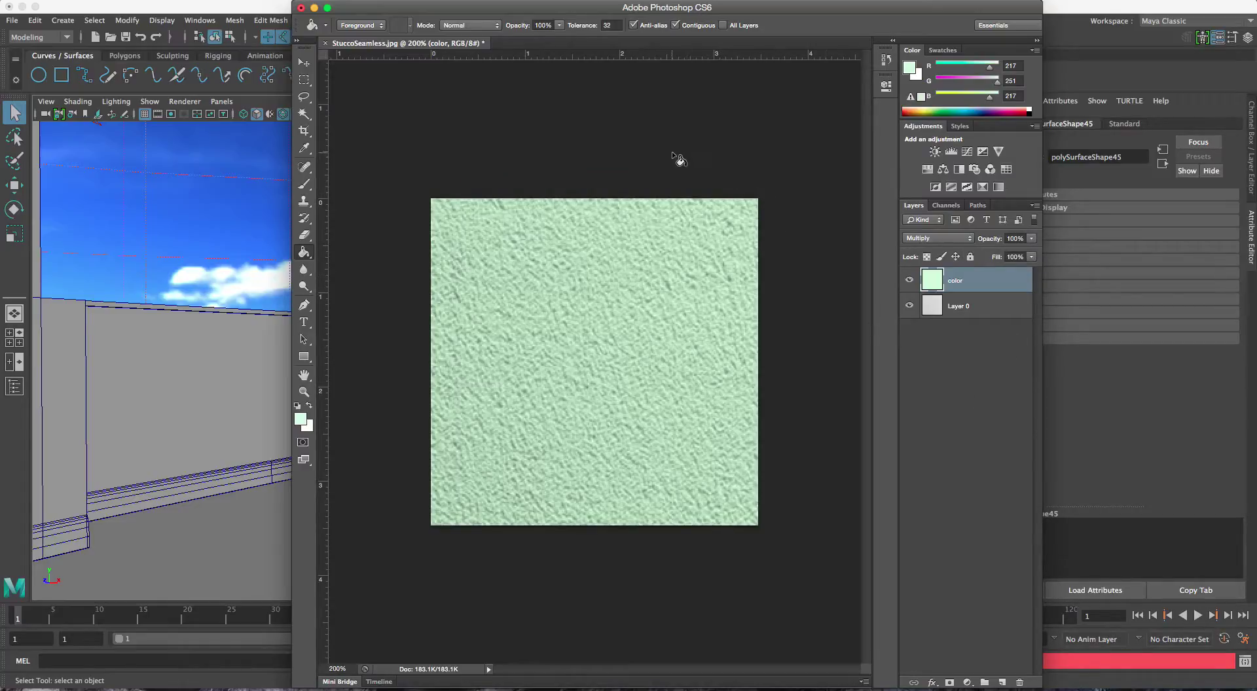
# Save a Targa copy of the green stucco image named GreenWall in the sourceimages folder.
pyautogui.click(99, 1)
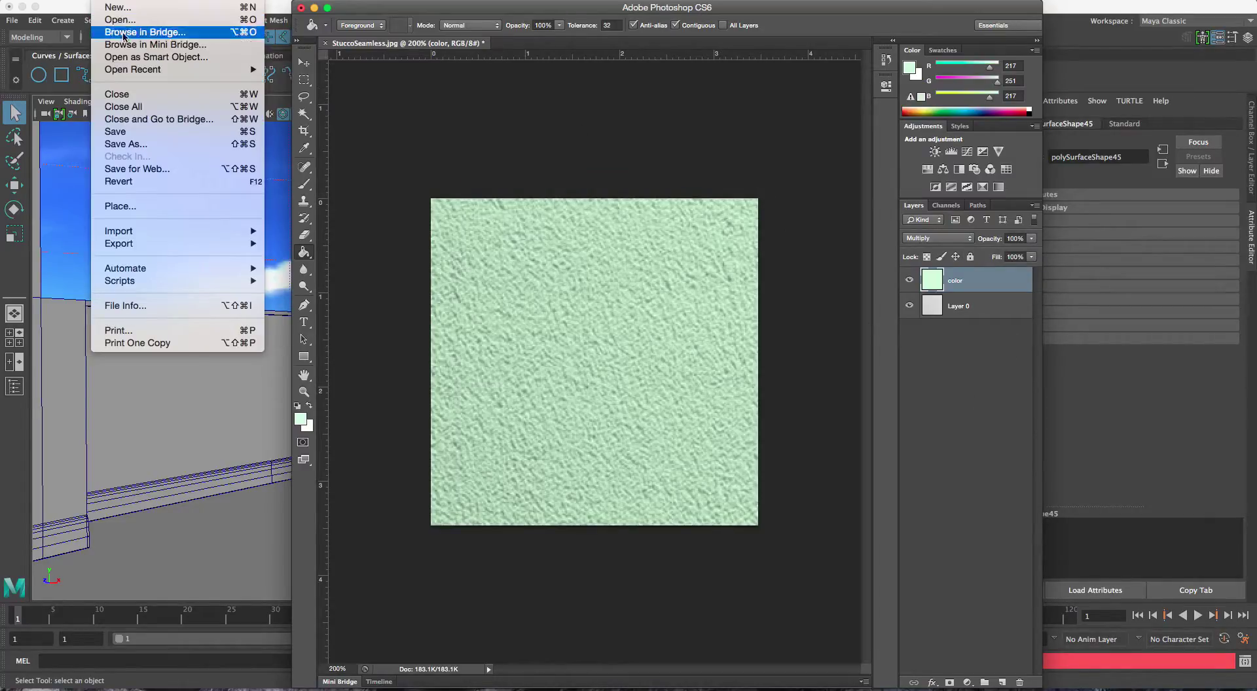
pyautogui.click(135, 142)
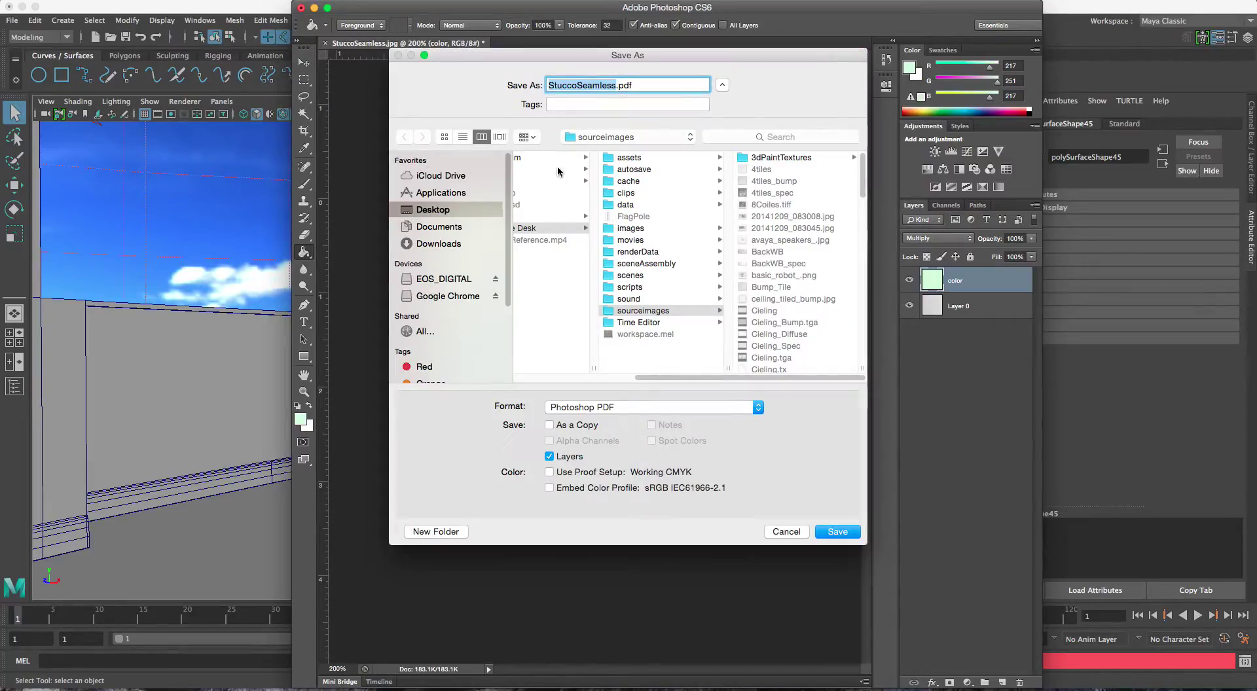
pyautogui.click(584, 410)
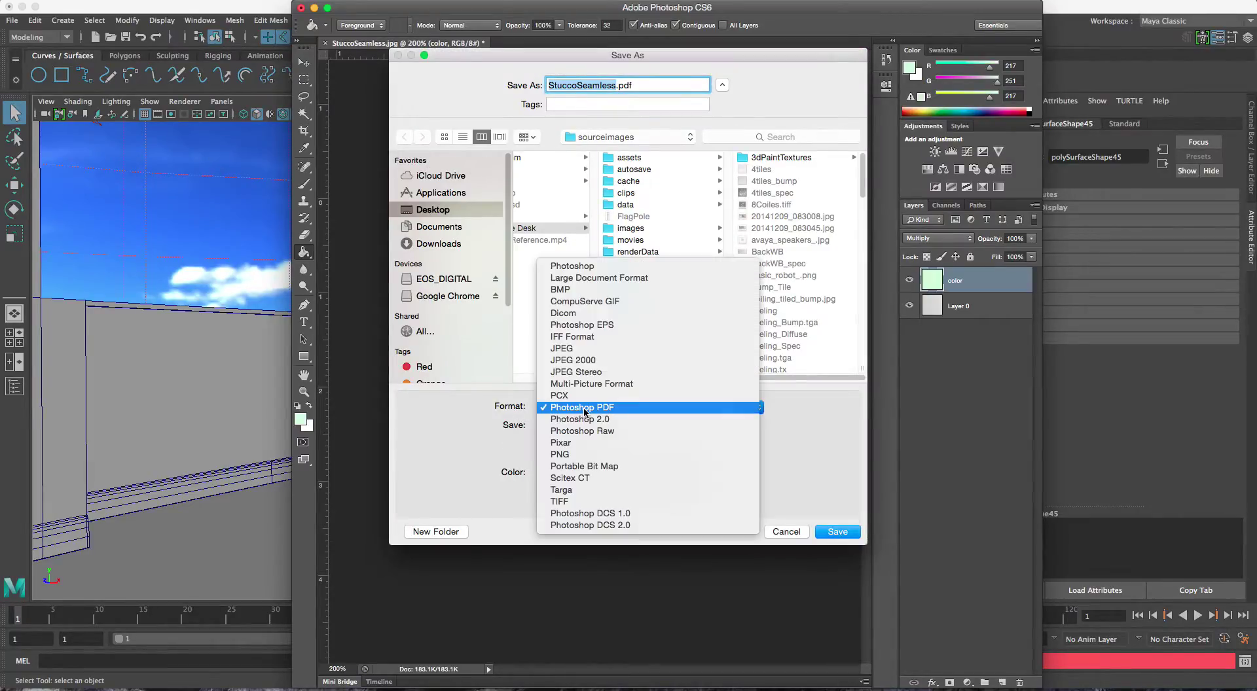
pyautogui.click(589, 490)
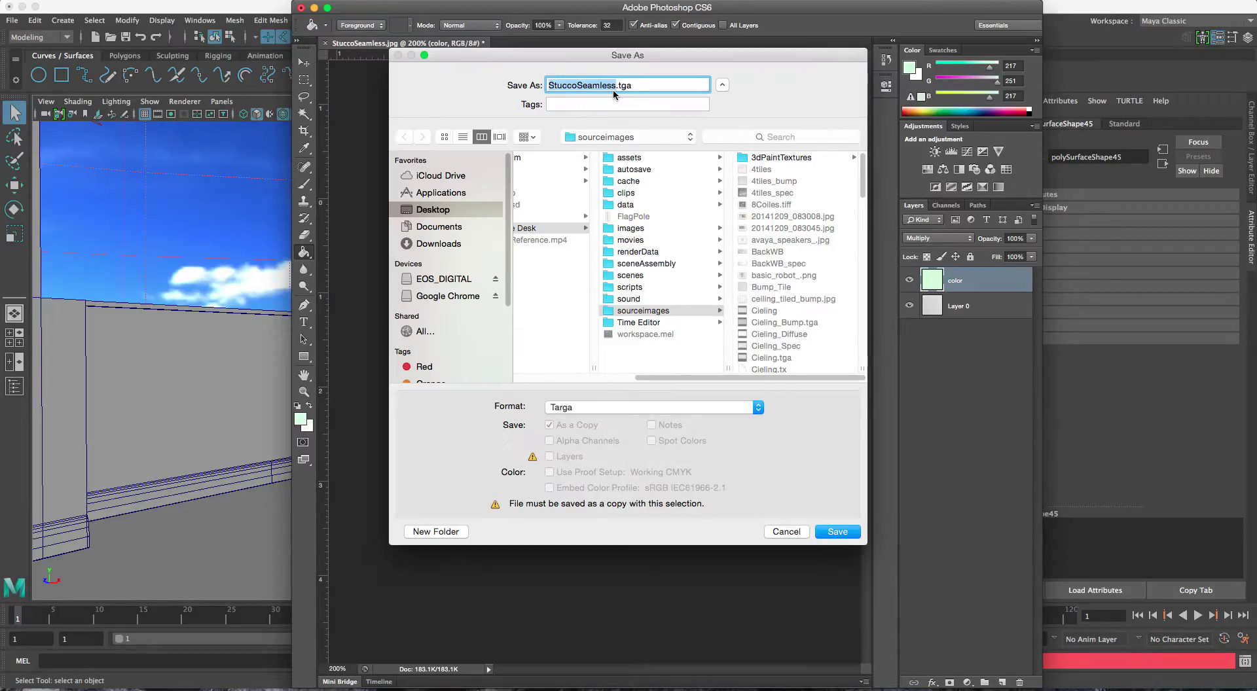
pyautogui.write('GreenWall')
pyautogui.click(849, 531)
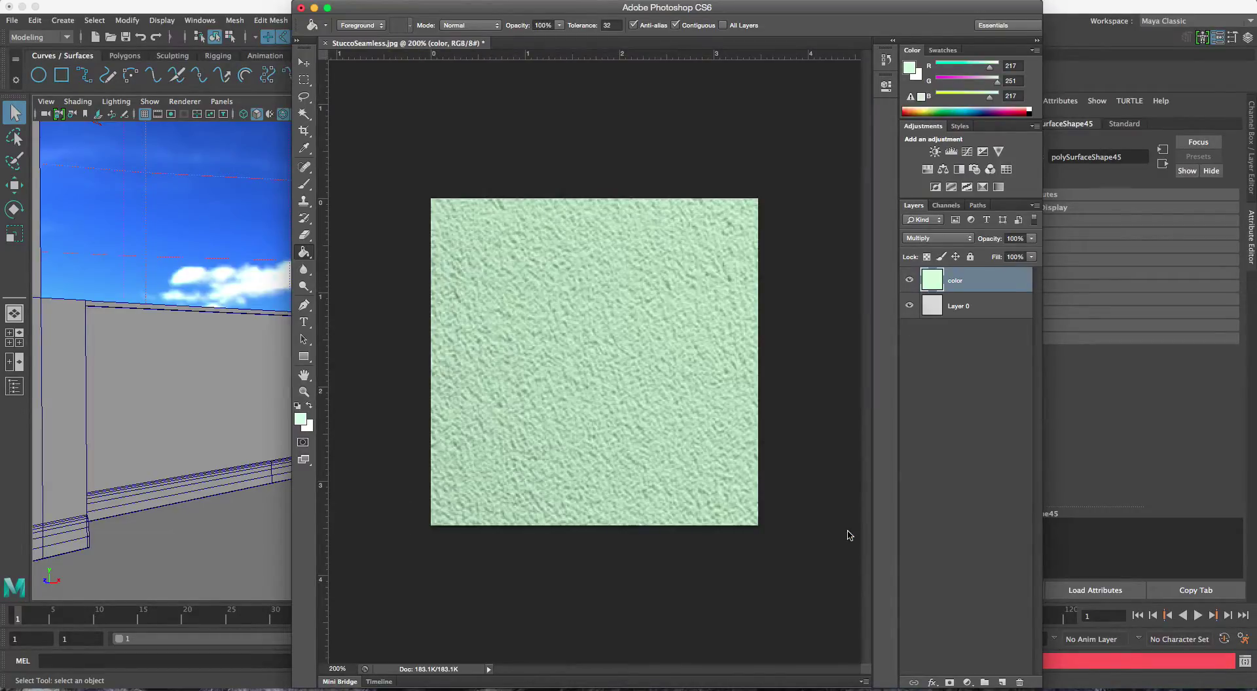
pyautogui.click(672, 273)
# Hide the color layer and add a Levels adjustment layer with input levels 138, 2.12, 255 and output levels 29, 255.
pyautogui.click(910, 281)
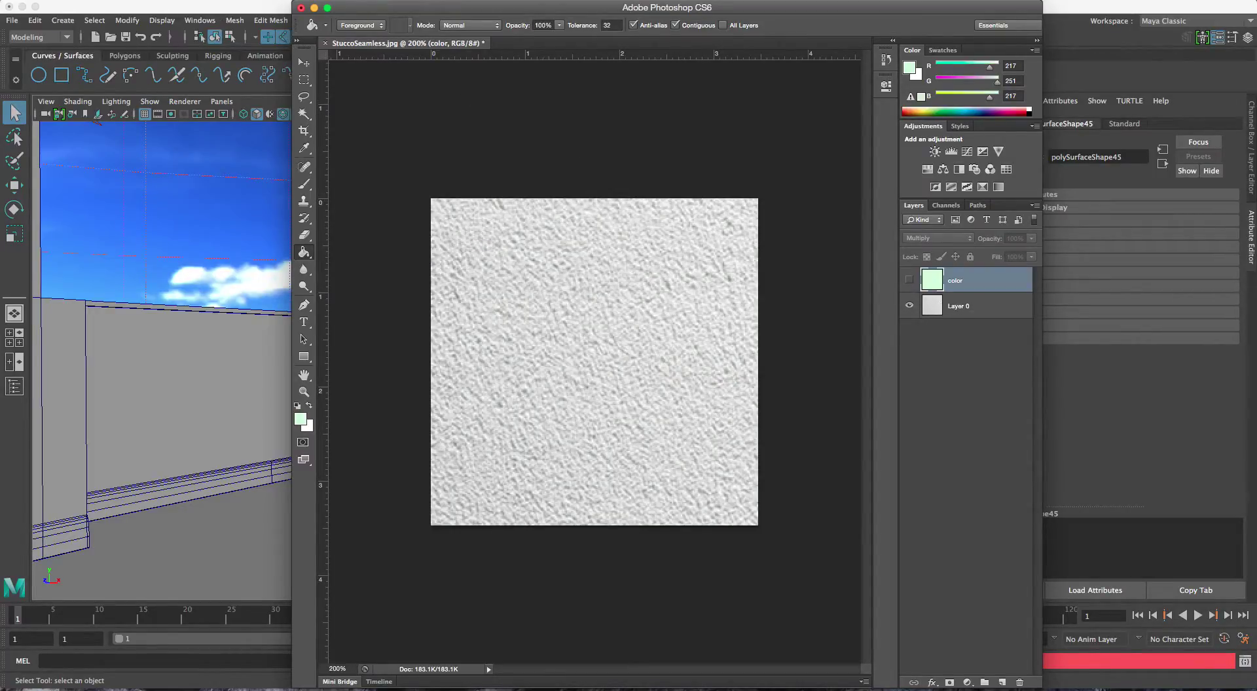
pyautogui.click(952, 151)
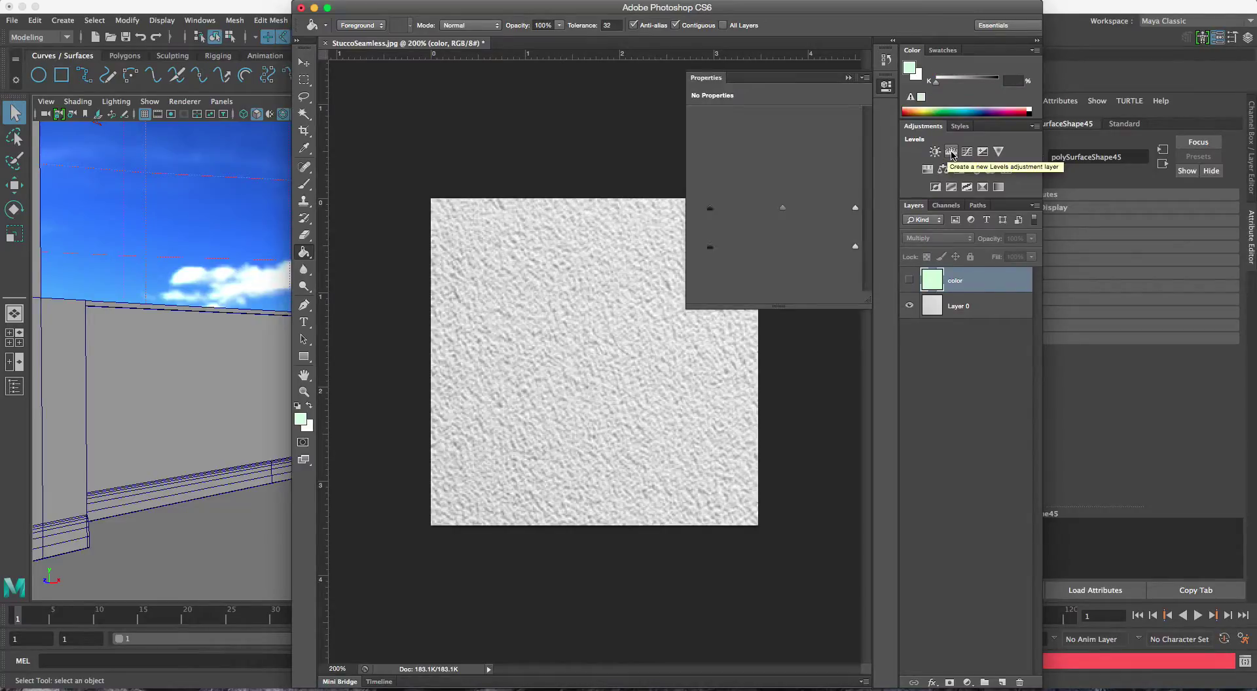
pyautogui.moveTo(711, 210); pyautogui.dragTo(784, 213)
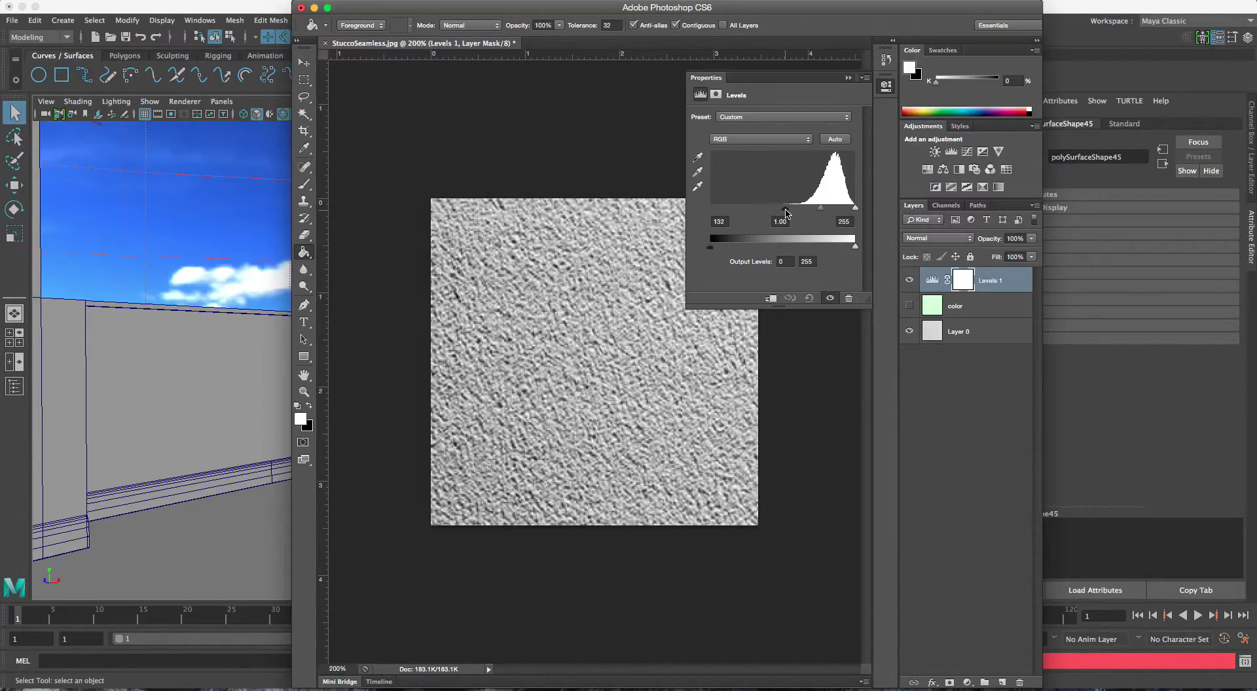
pyautogui.moveTo(790, 213); pyautogui.dragTo(791, 213)
pyautogui.moveTo(822, 214); pyautogui.dragTo(813, 214)
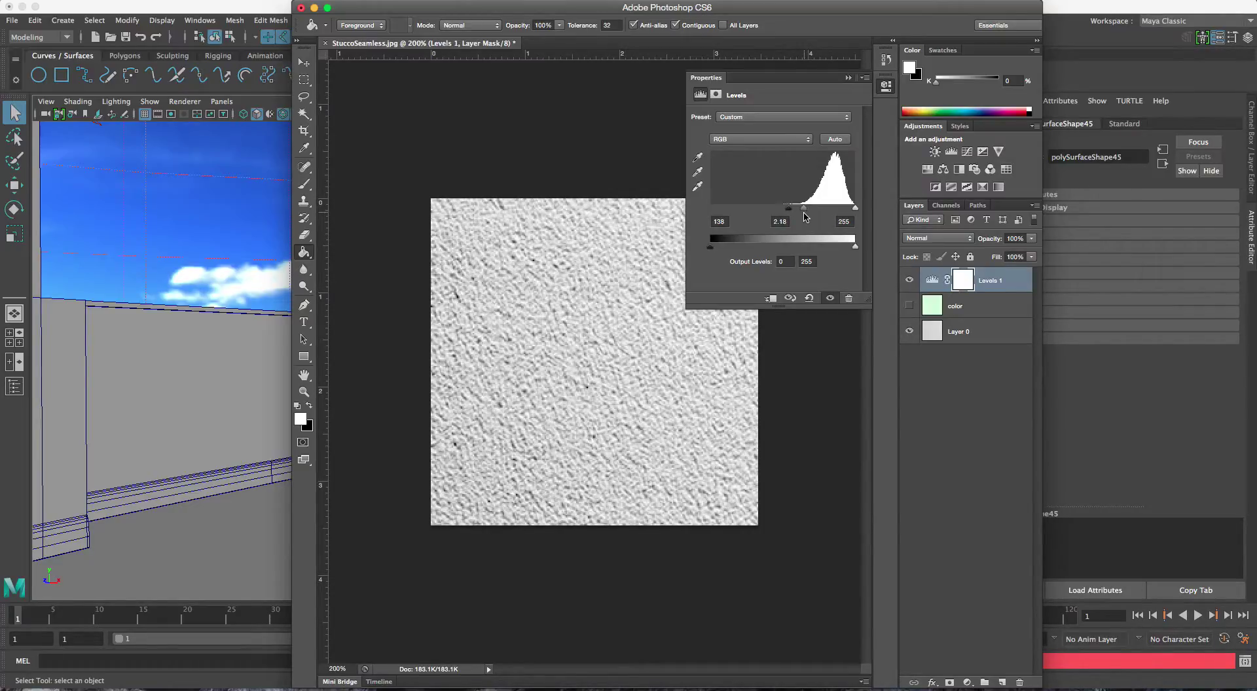
pyautogui.moveTo(806, 217); pyautogui.dragTo(810, 217)
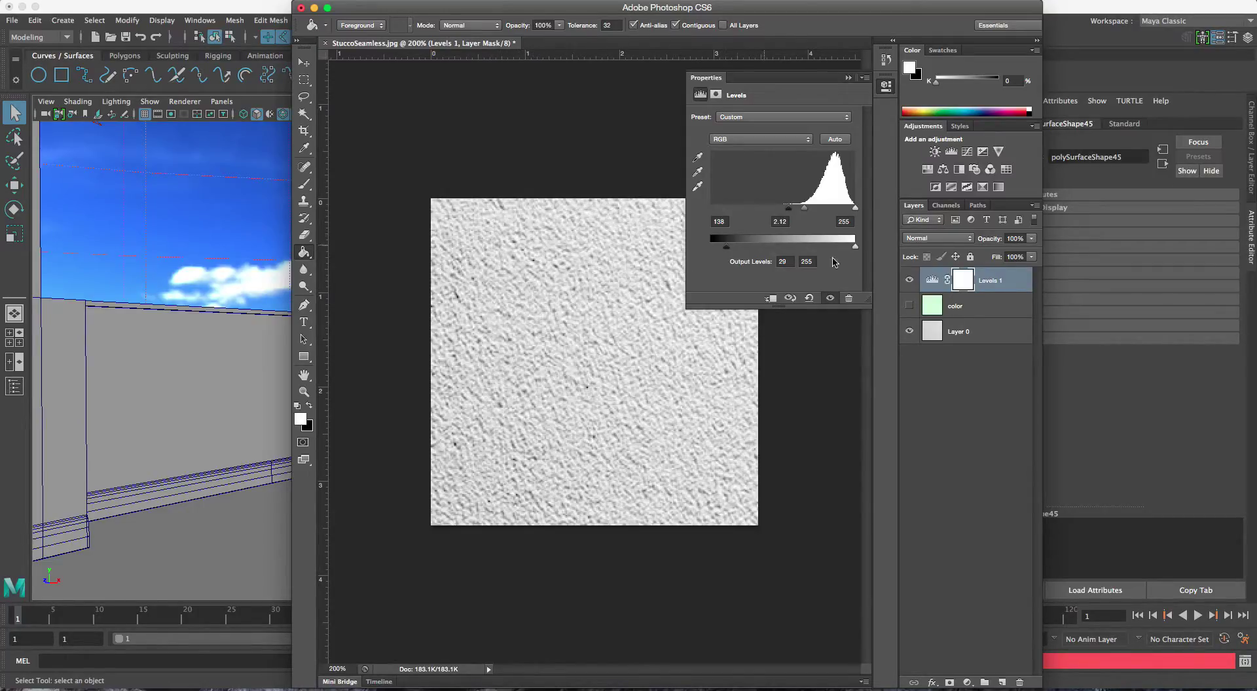
pyautogui.click(849, 77)
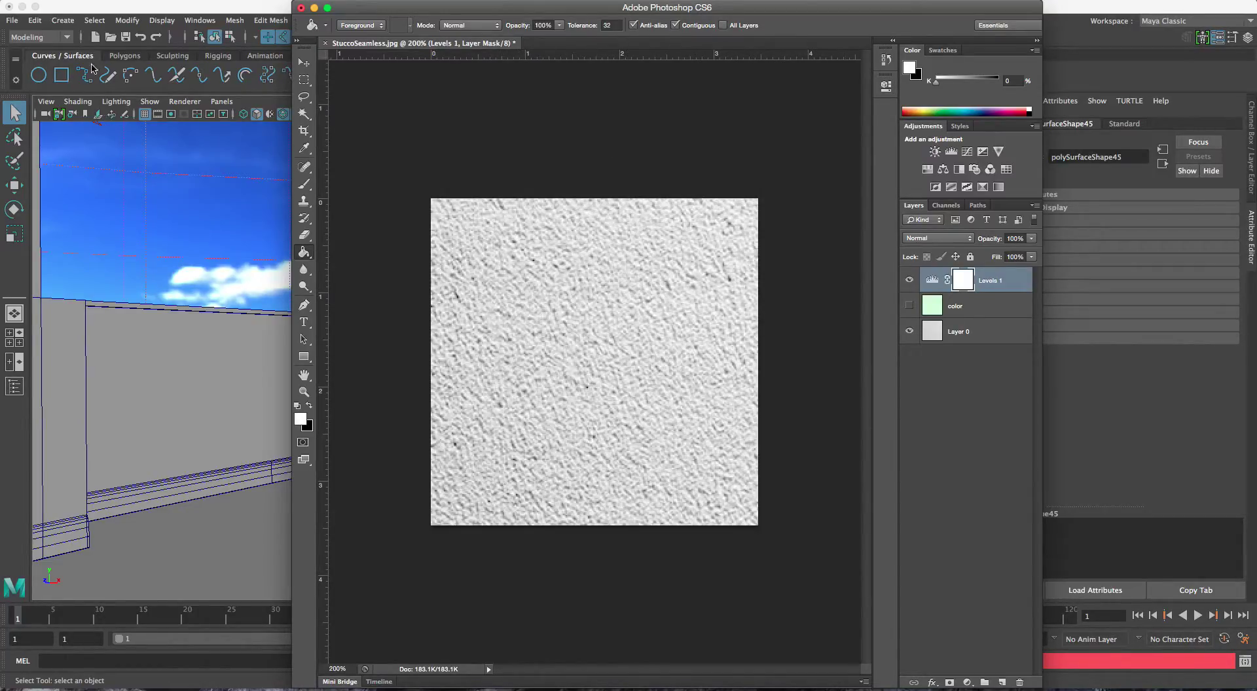
# Save a Targa copy of the grayscale stucco image named Wall_Specular in the sourceimages folder.
pyautogui.click(114, 1)
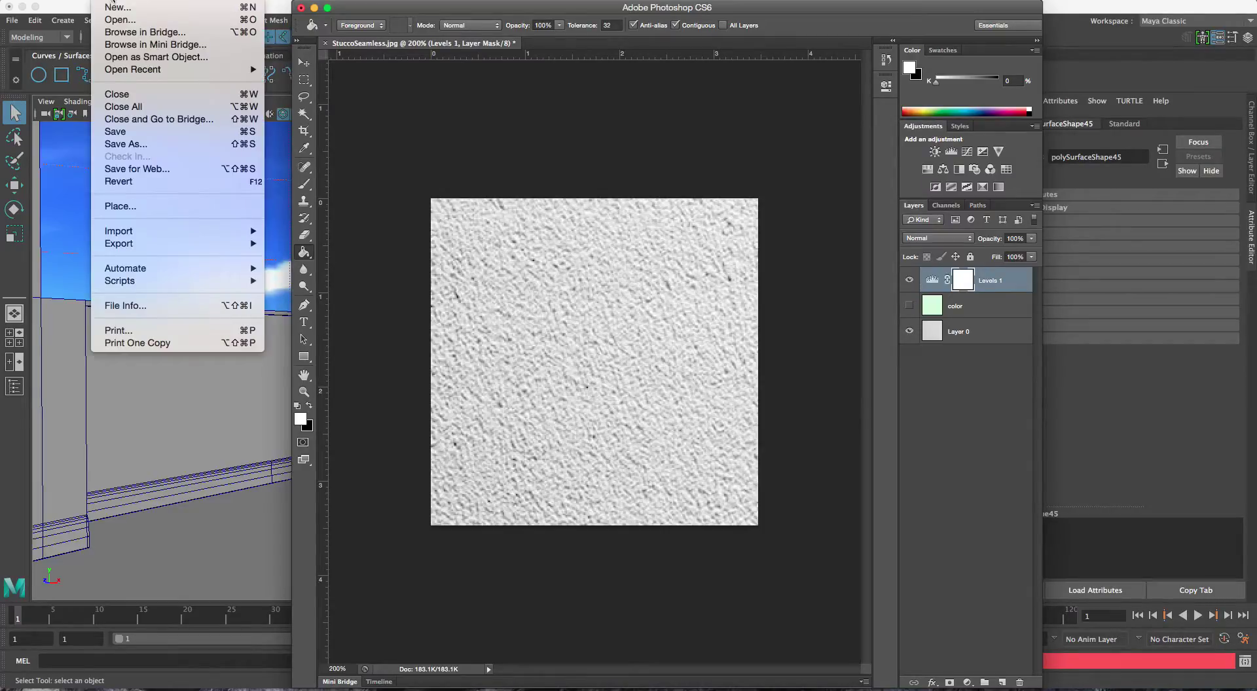
pyautogui.click(140, 144)
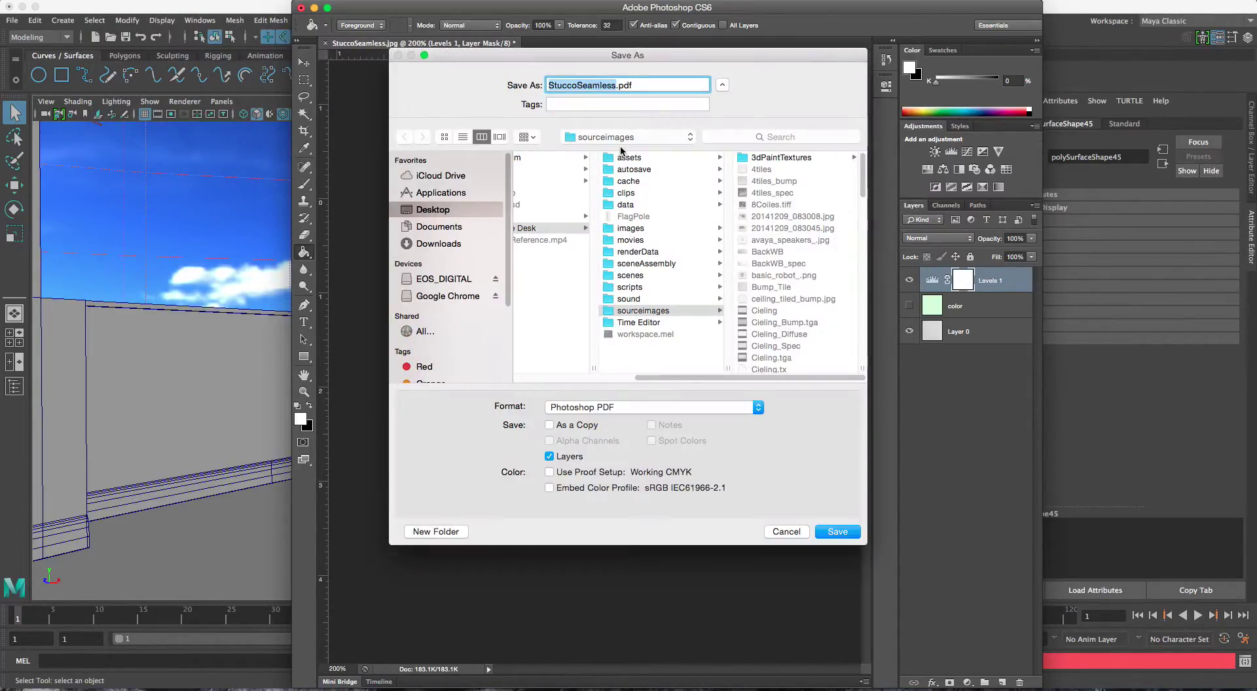
pyautogui.click(611, 409)
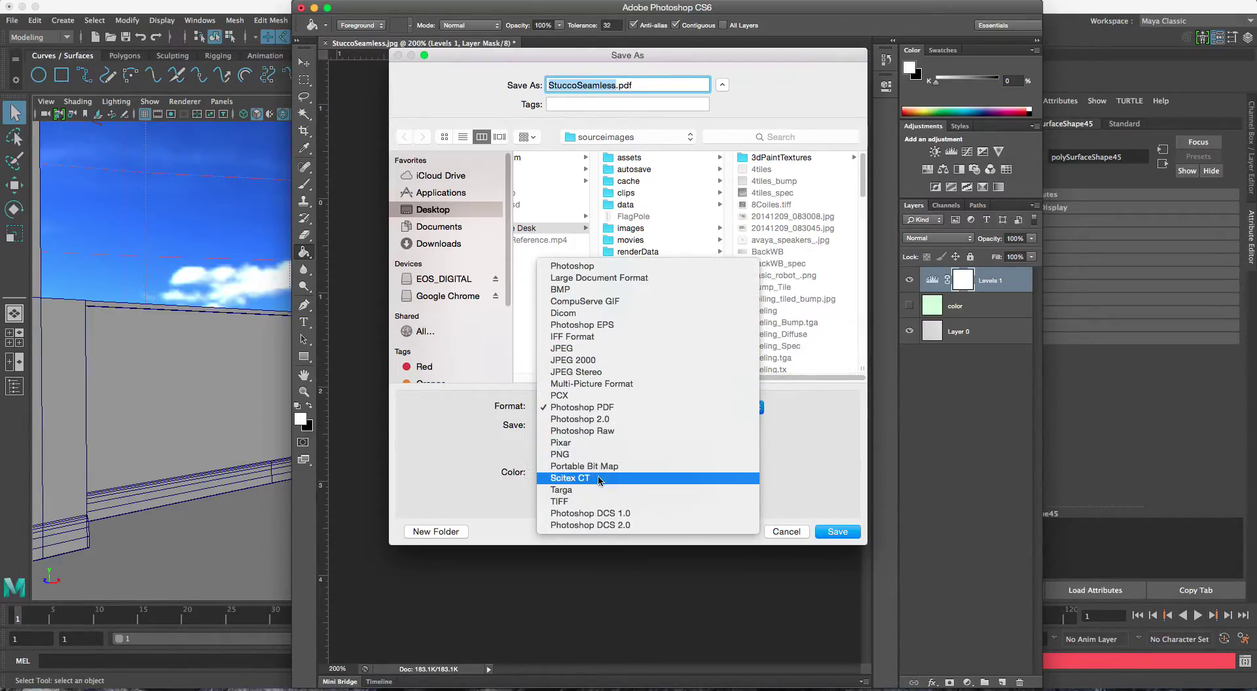
pyautogui.click(569, 490)
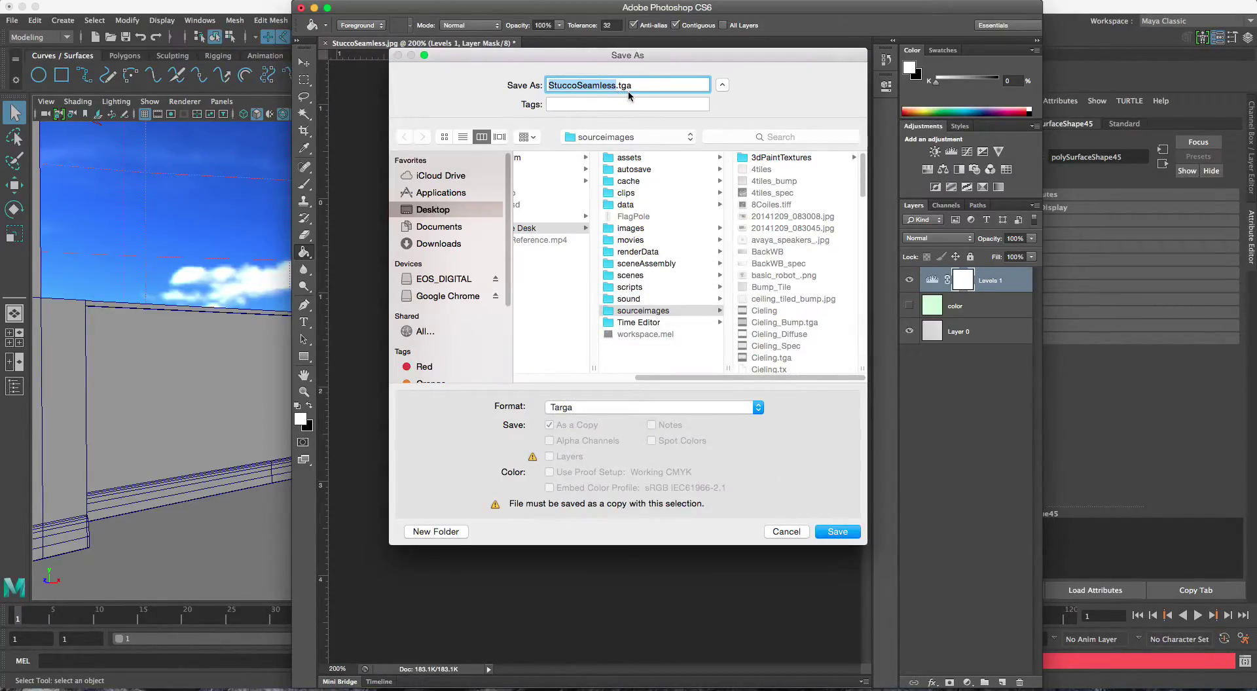
pyautogui.write('Wall_Specular')
pyautogui.click(846, 534)
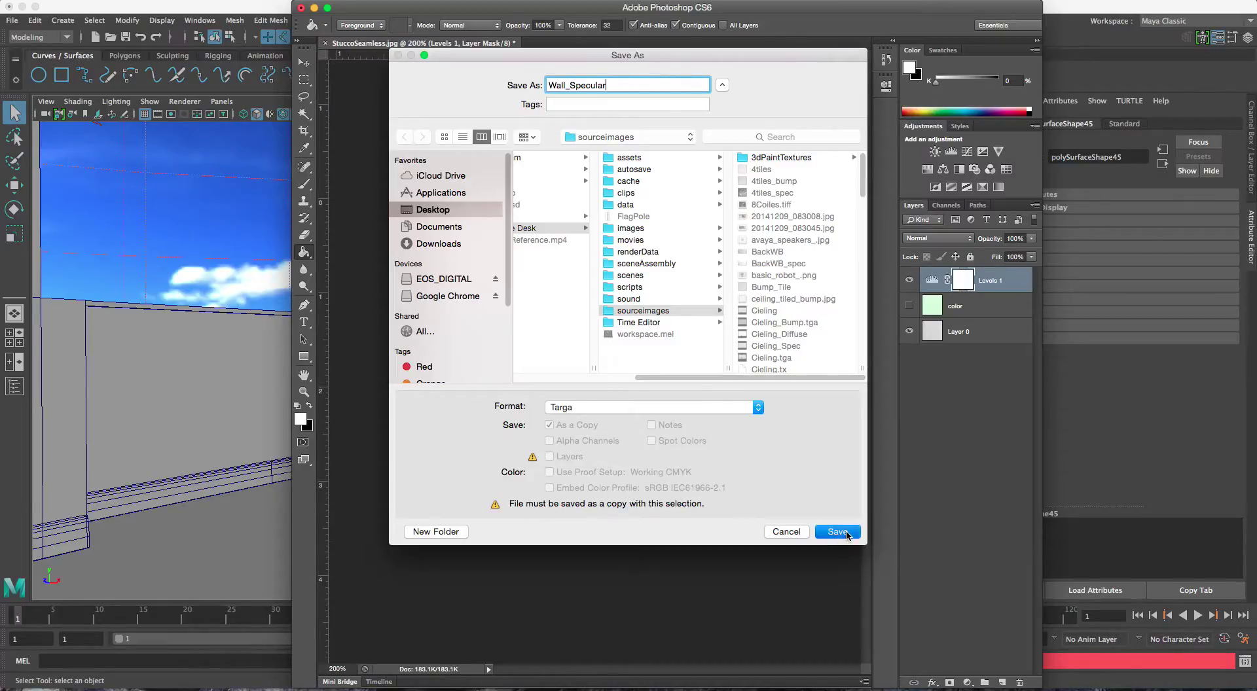
pyautogui.click(665, 274)
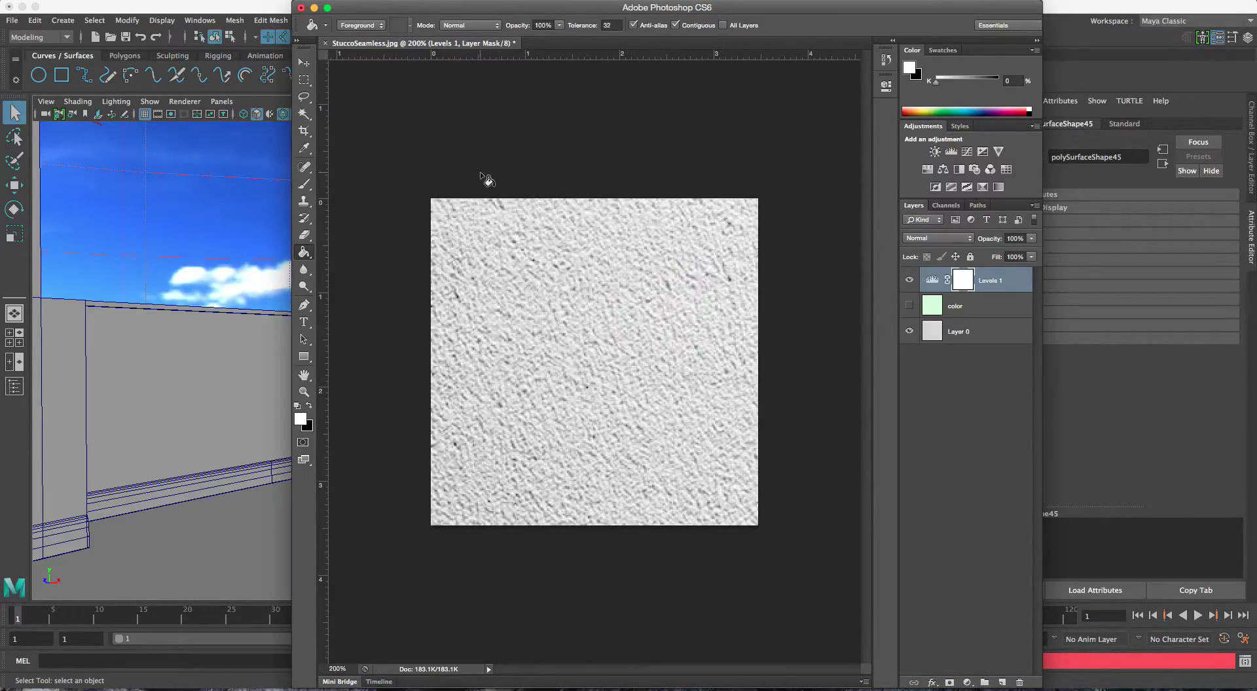
# Quit Photoshop and return to the Maya scene.
pyautogui.click(46, 2)
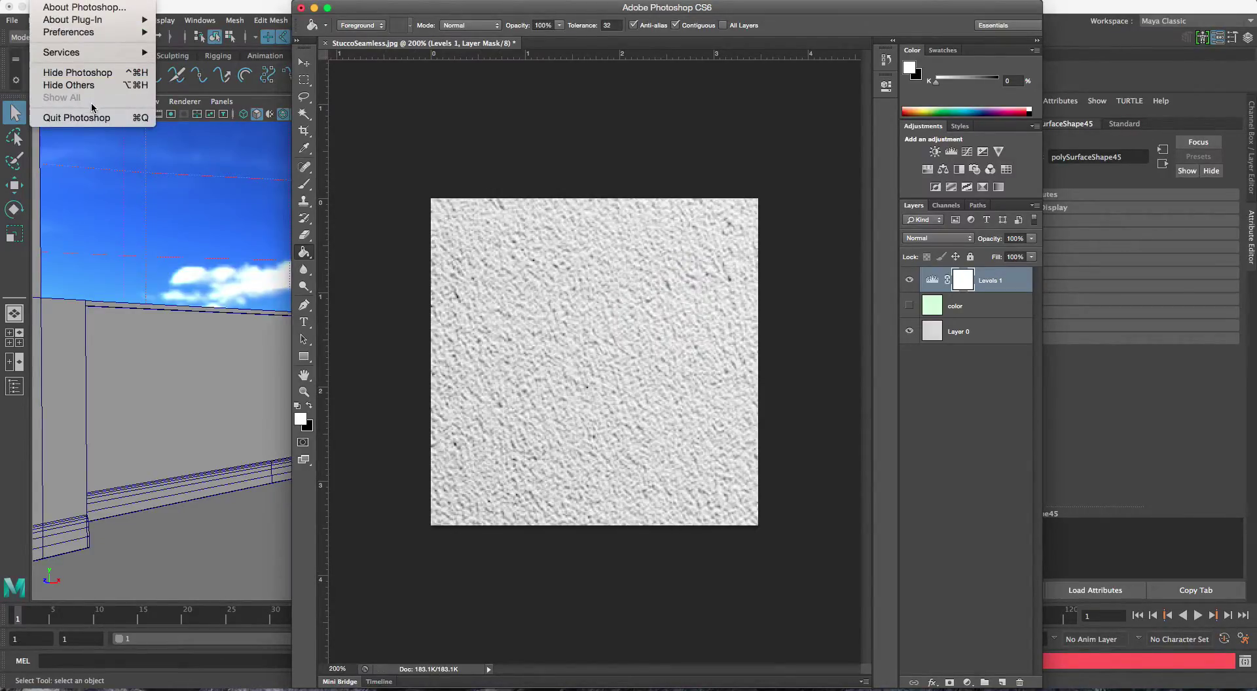
pyautogui.click(65, 119)
pyautogui.click(611, 240)
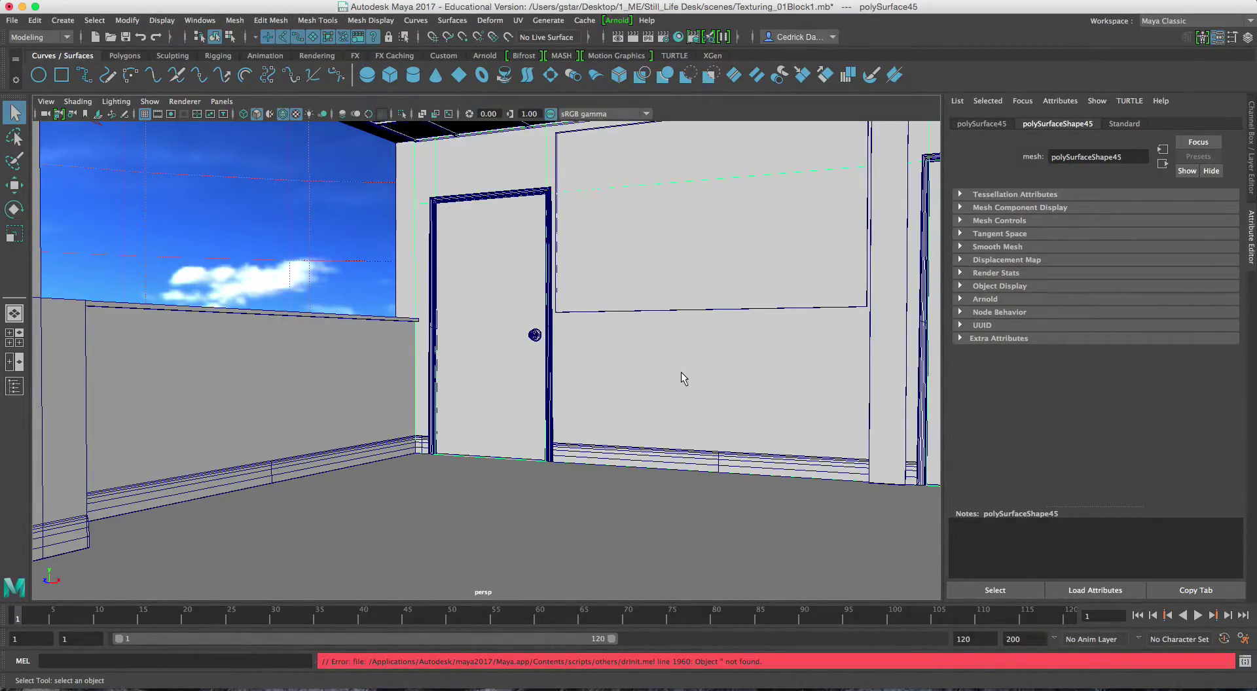
# Apply an automatic UV projection to the wall with the doors and return to object mode.
pyautogui.click(517, 21)
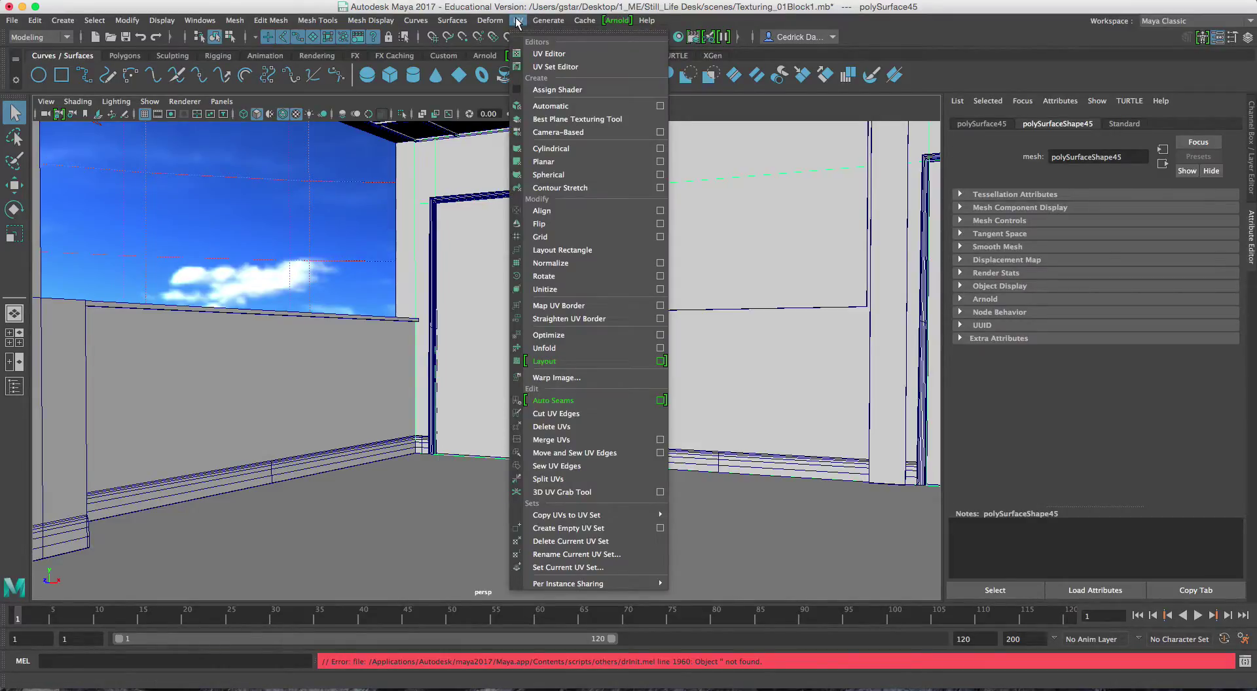
pyautogui.click(550, 105)
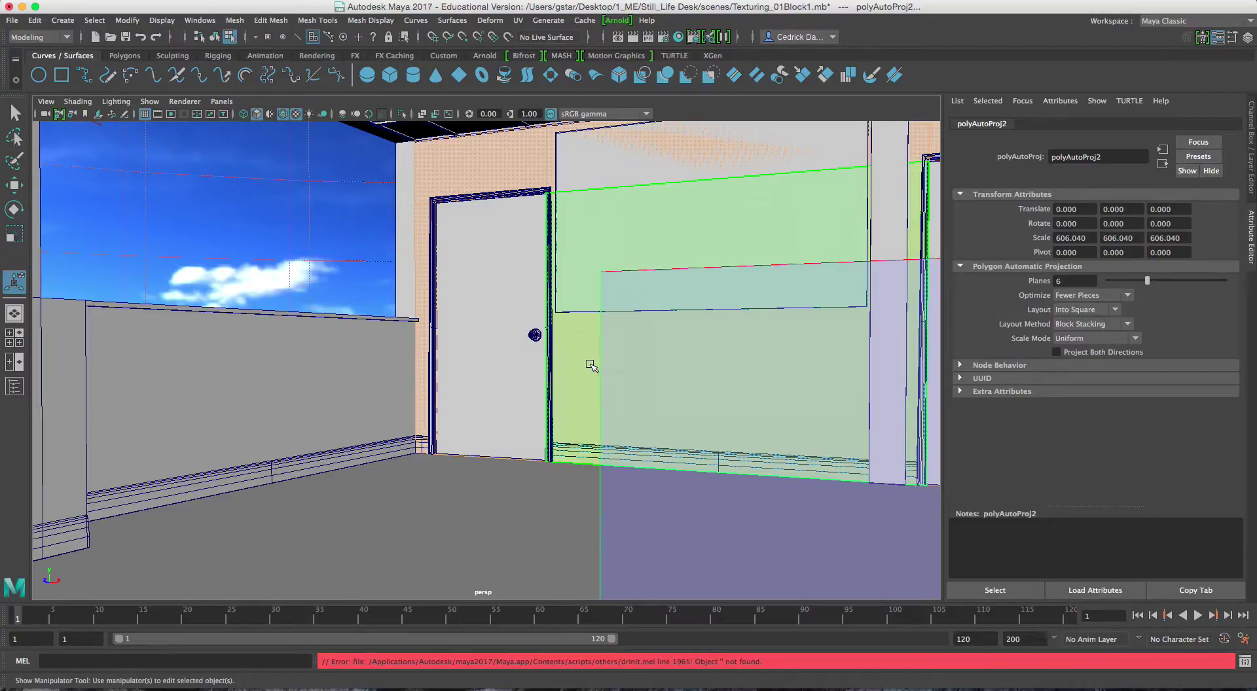
pyautogui.moveTo(591, 353); pyautogui.dragTo(632, 283, button='right')
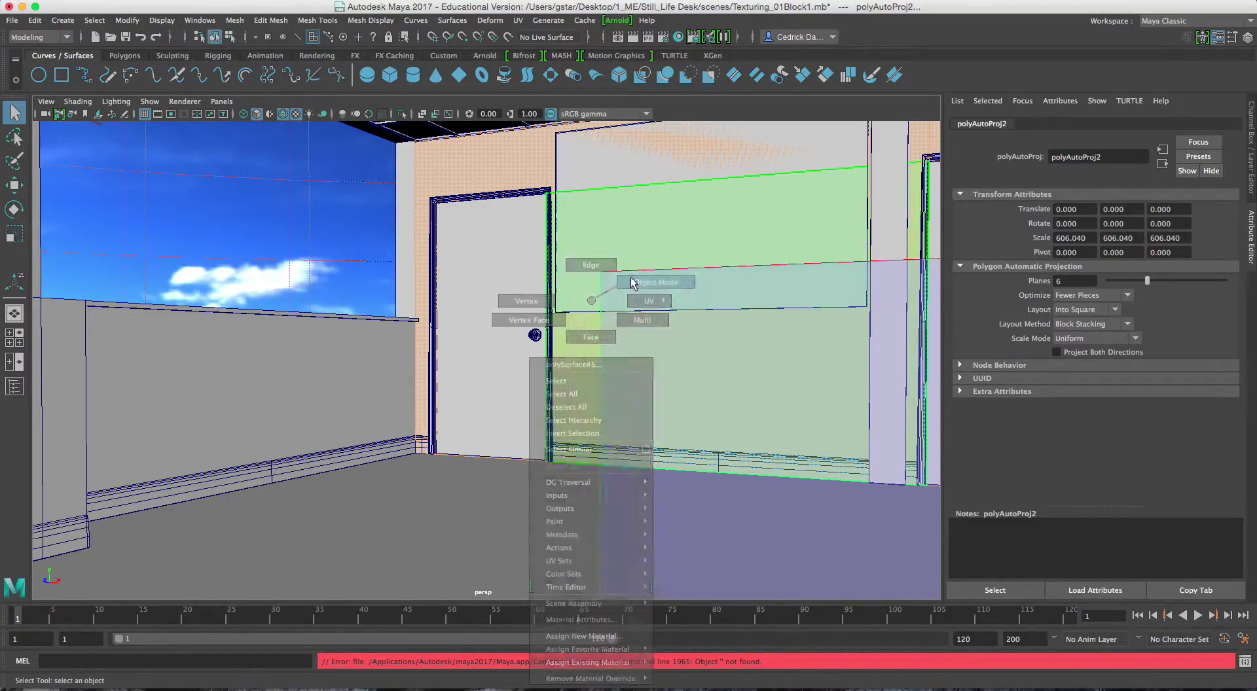
# Apply an automatic UV projection to the window wall section beside the door wall and return to object mode.
pyautogui.click(379, 348)
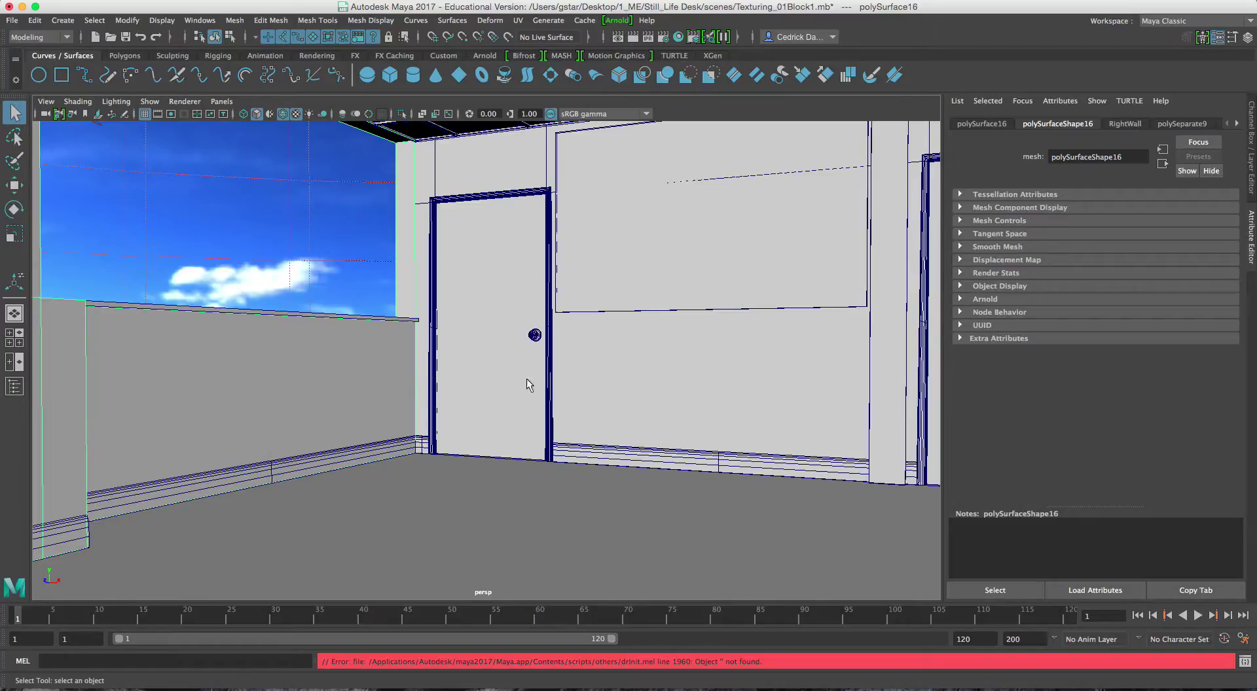
pyautogui.keyDown('alt'); pyautogui.moveTo(634, 364); pyautogui.dragTo(744, 359); pyautogui.keyUp('alt')
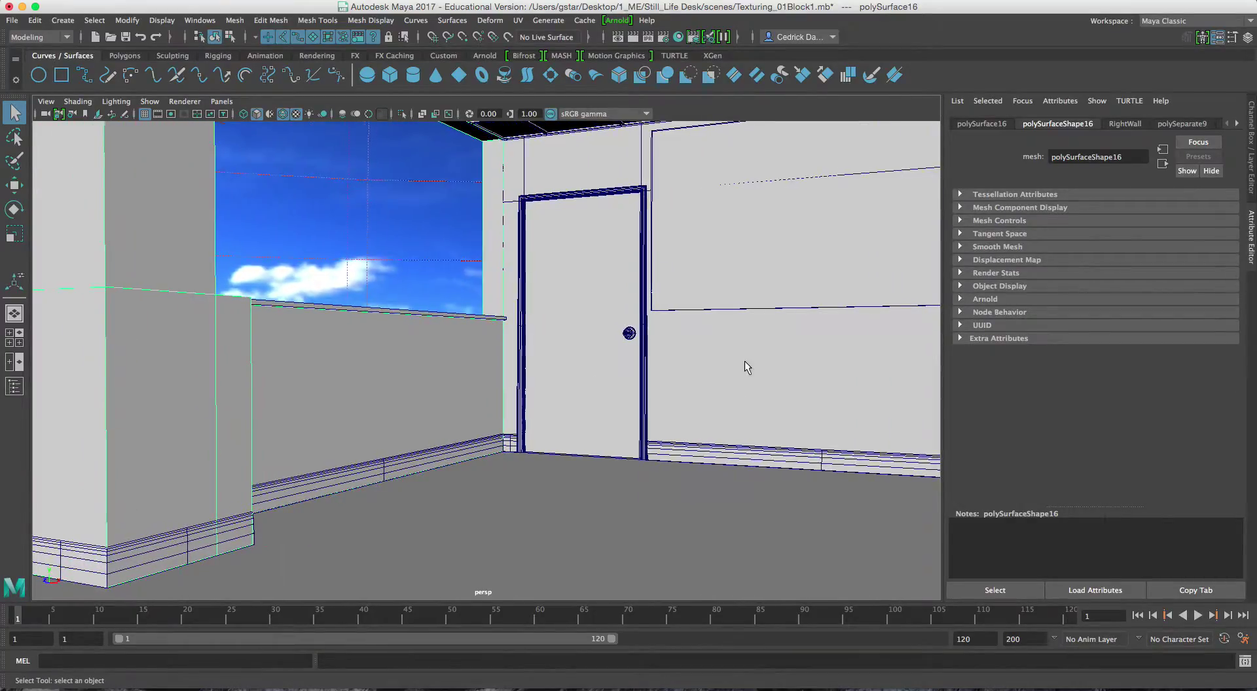
pyautogui.keyDown('alt'); pyautogui.moveTo(590, 387); pyautogui.dragTo(642, 402); pyautogui.keyUp('alt')
pyautogui.keyDown('alt'); pyautogui.moveTo(642, 401); pyautogui.dragTo(647, 419, button='middle'); pyautogui.keyUp('alt')
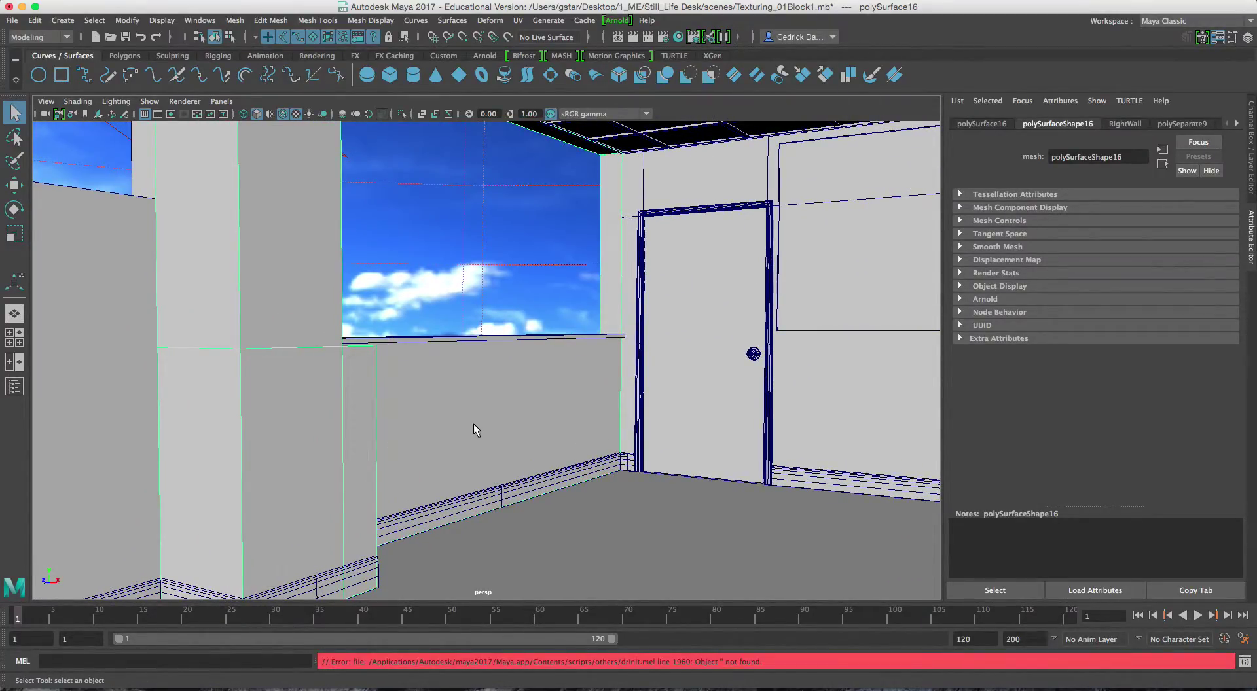
pyautogui.press('g')
pyautogui.click(370, 434)
pyautogui.click(250, 307)
pyautogui.moveTo(248, 300); pyautogui.dragTo(288, 283, button='right')
pyautogui.press('q')
# Apply an automatic UV projection to the low window wall section on the near side of the column.
pyautogui.keyDown('alt'); pyautogui.moveTo(267, 345); pyautogui.dragTo(340, 361); pyautogui.keyUp('alt')
pyautogui.click(340, 360)
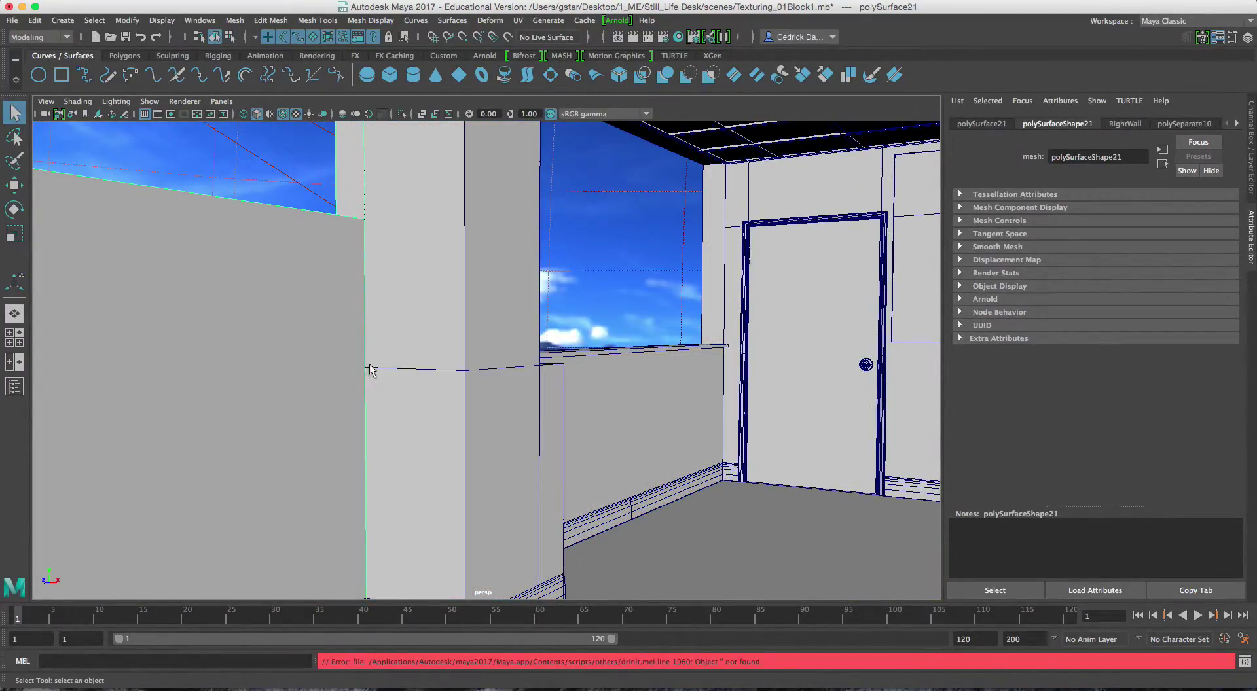
pyautogui.moveTo(493, 368)
pyautogui.keyDown('alt'); pyautogui.mouseDown()
pyautogui.moveTo(477, 368)
pyautogui.moveTo(475, 384)
pyautogui.mouseUp(); pyautogui.keyUp('alt')
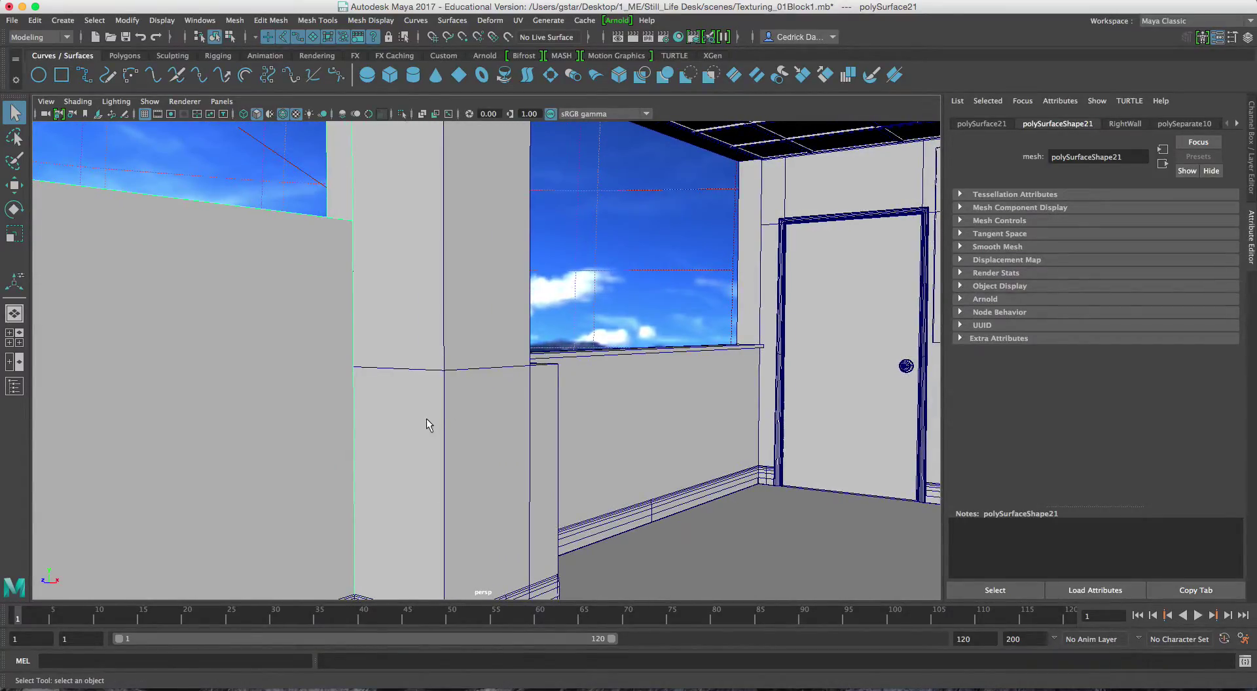
pyautogui.press('g')
pyautogui.keyDown('alt'); pyautogui.moveTo(399, 416); pyautogui.dragTo(424, 374); pyautogui.keyUp('alt')
pyautogui.moveTo(422, 317); pyautogui.dragTo(478, 288, button='right')
# Apply an automatic UV projection to the large plain wall opposite the windows and return to object mode.
pyautogui.keyDown('alt'); pyautogui.moveTo(553, 342); pyautogui.dragTo(460, 399); pyautogui.keyUp('alt')
pyautogui.keyDown('alt'); pyautogui.moveTo(603, 387); pyautogui.dragTo(558, 387); pyautogui.keyUp('alt')
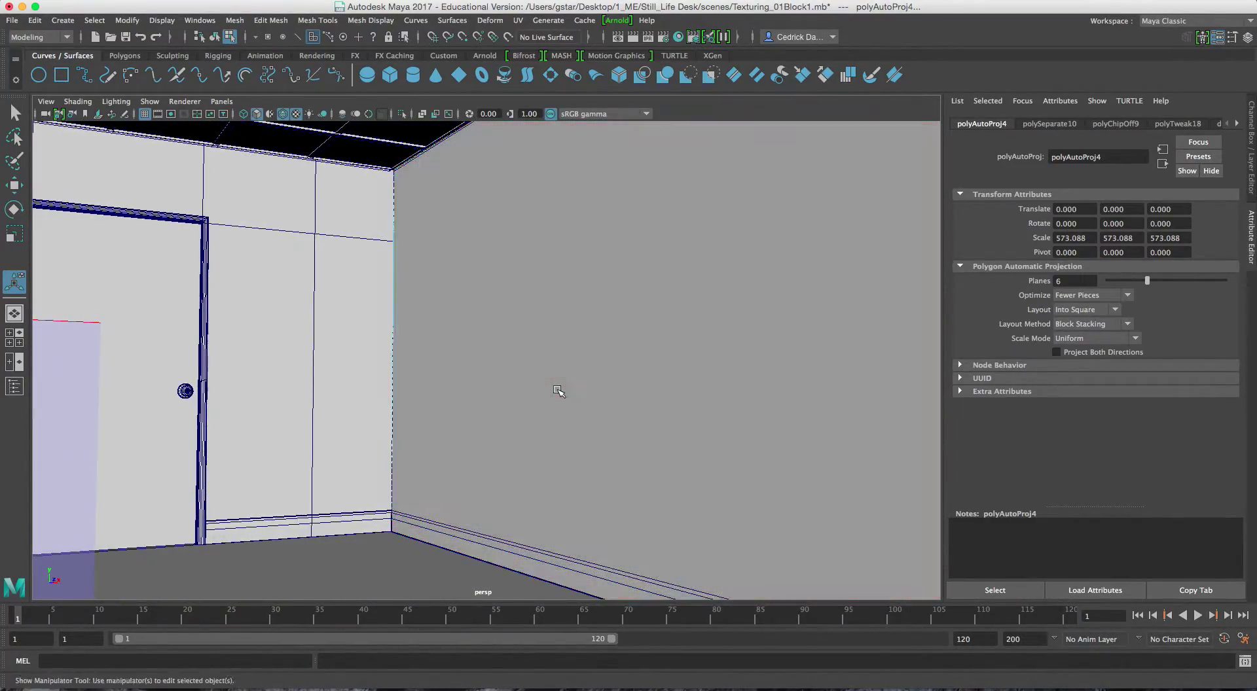
pyautogui.click(576, 357)
pyautogui.moveTo(512, 301); pyautogui.dragTo(550, 285, button='right')
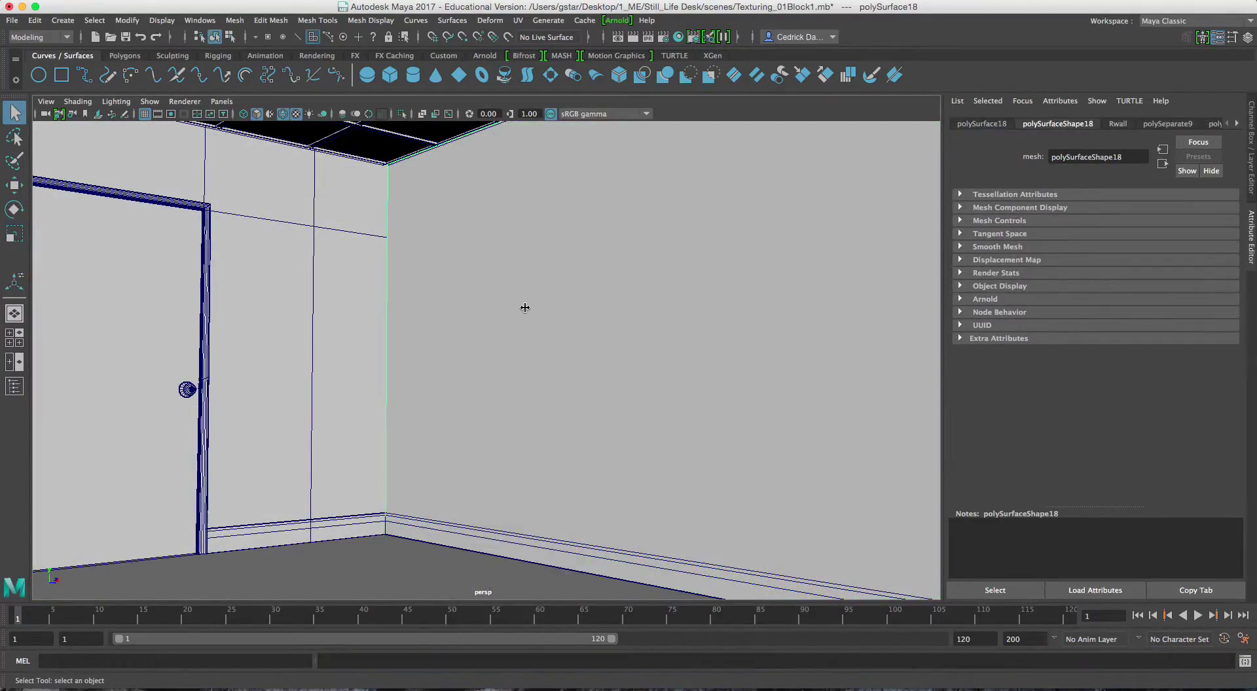
pyautogui.press('t')
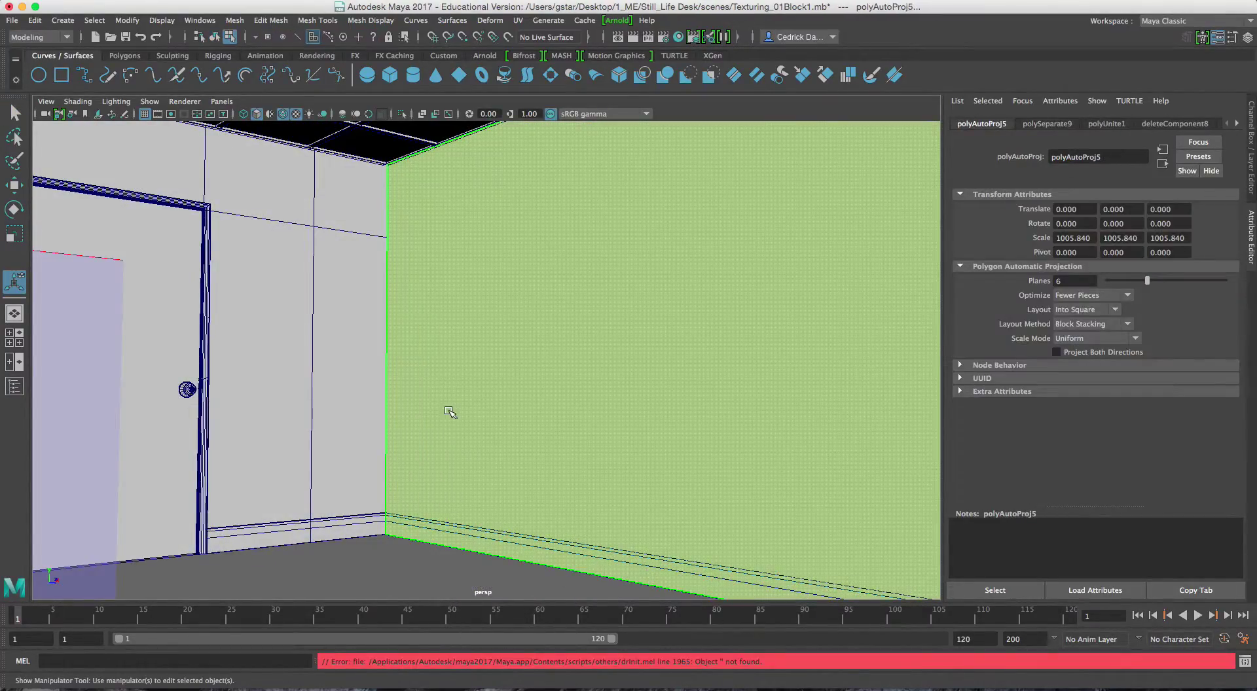
pyautogui.moveTo(466, 301); pyautogui.dragTo(499, 283, button='right')
# Apply an automatic UV projection to the floor and return to object mode.
pyautogui.keyDown('alt'); pyautogui.moveTo(426, 466); pyautogui.dragTo(524, 441, button='middle'); pyautogui.keyUp('alt')
pyautogui.click(505, 442)
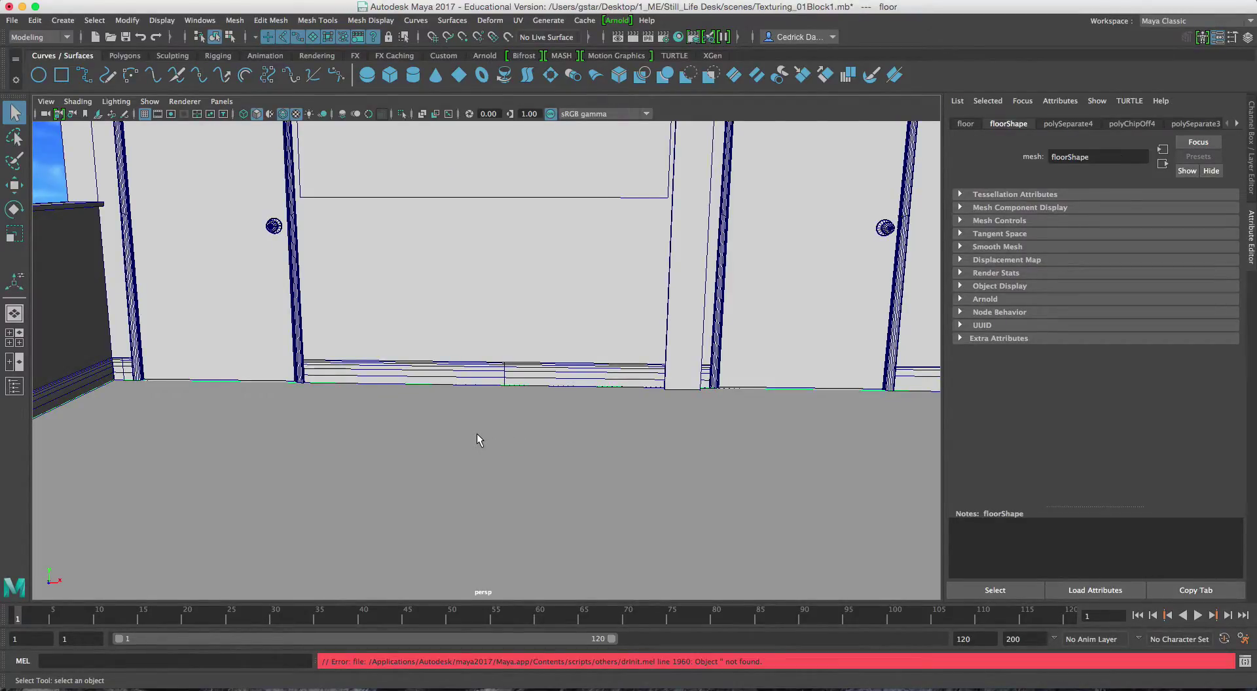
pyautogui.press('g')
pyautogui.moveTo(407, 484); pyautogui.dragTo(457, 281, button='right')
pyautogui.press('w')
pyautogui.scroll(2, 437, 391)
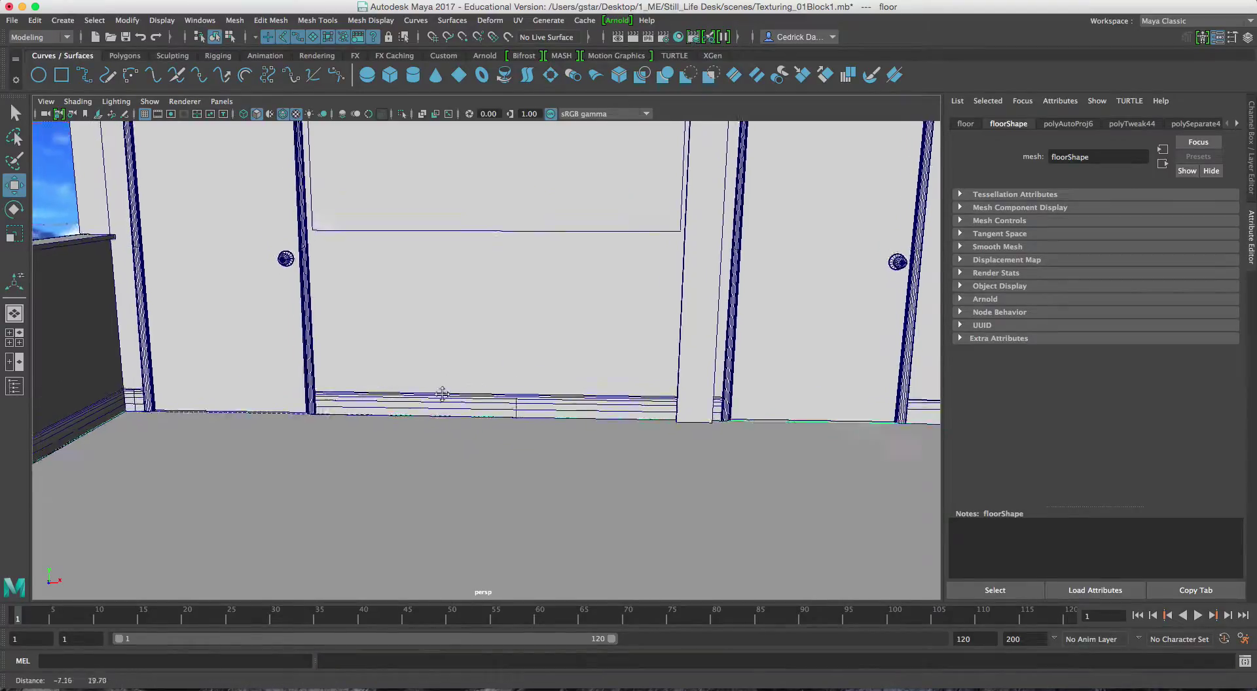
pyautogui.scroll(-1, 441, 391)
# Assign a new Arnold aiStandard material to the wall with the doors.
pyautogui.keyDown('alt'); pyautogui.moveTo(434, 373); pyautogui.dragTo(487, 400); pyautogui.keyUp('alt')
pyautogui.keyDown('alt'); pyautogui.moveTo(487, 401); pyautogui.dragTo(582, 423, button='middle'); pyautogui.keyUp('alt')
pyautogui.keyDown('alt'); pyautogui.moveTo(584, 424); pyautogui.dragTo(580, 425); pyautogui.keyUp('alt')
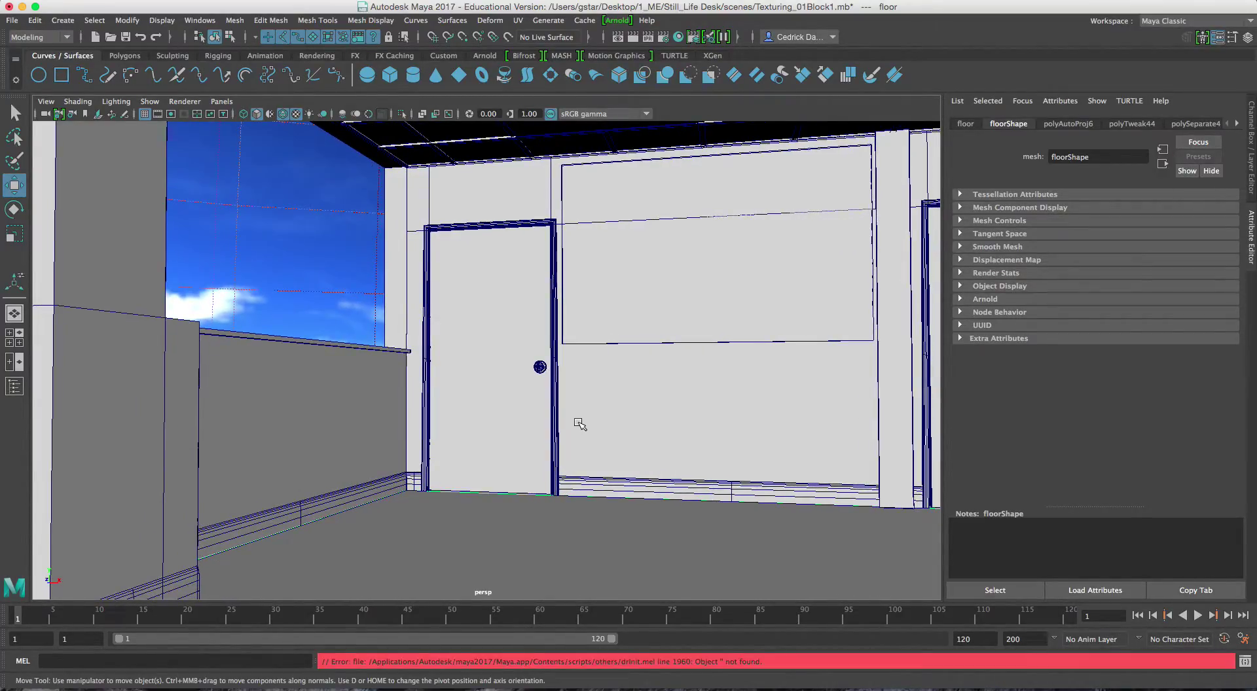
pyautogui.click(662, 412)
pyautogui.keyDown('alt'); pyautogui.moveTo(662, 412); pyautogui.dragTo(671, 412); pyautogui.keyUp('alt')
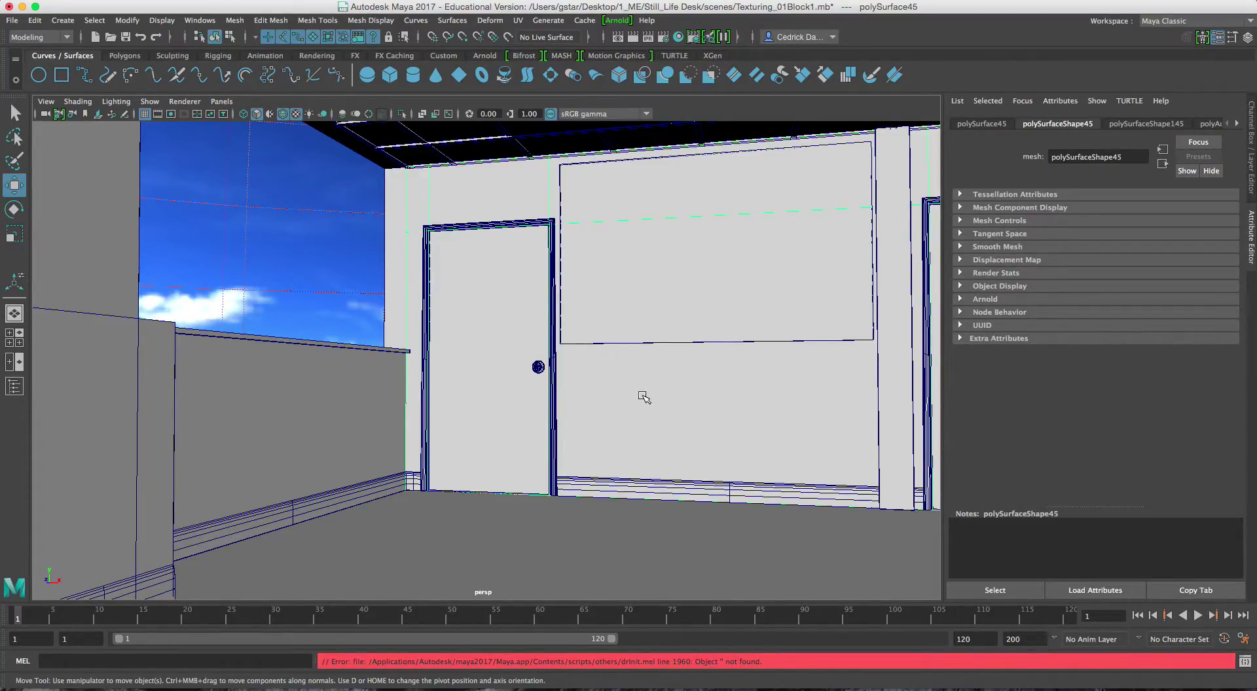
pyautogui.moveTo(614, 365); pyautogui.dragTo(609, 637, button='right')
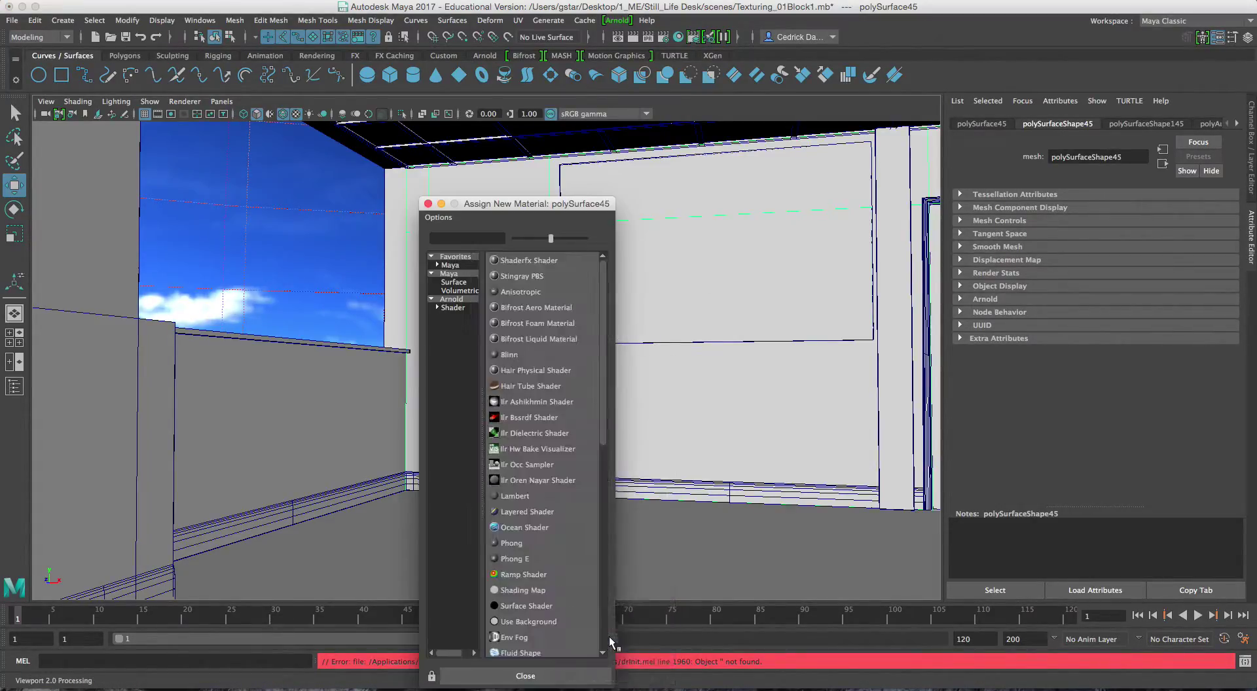
pyautogui.click(452, 300)
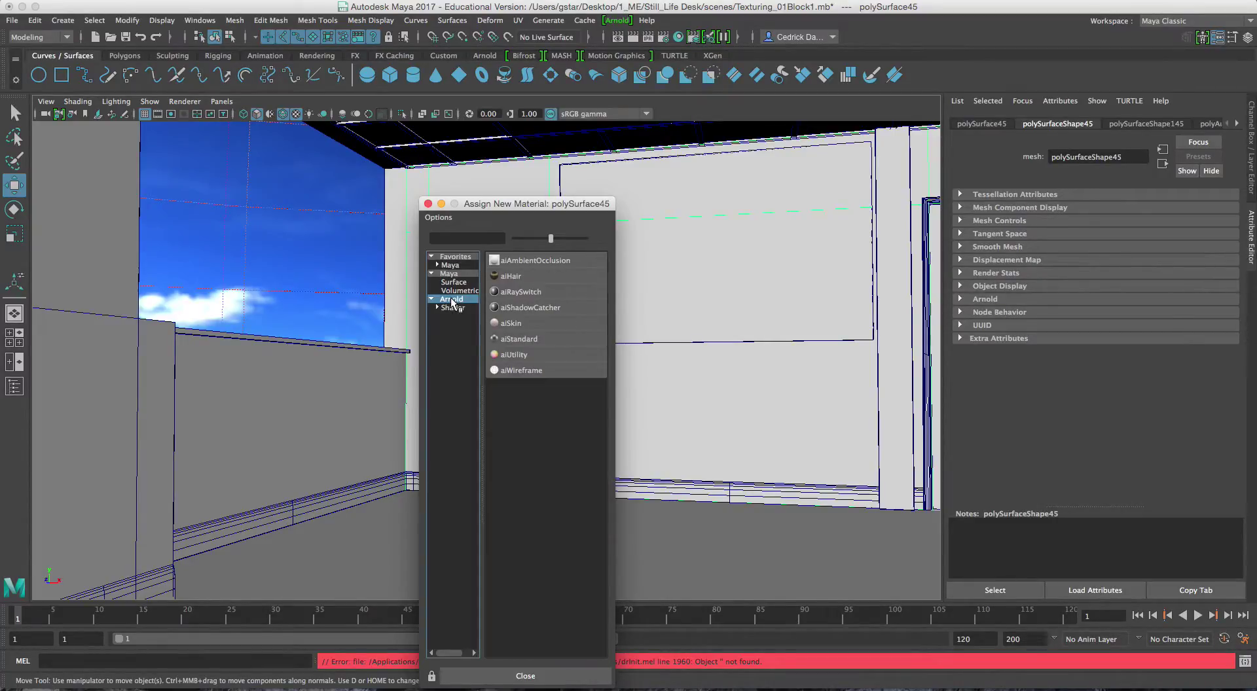
pyautogui.click(520, 339)
# Rename the new aiStandard material to GreenWall.
pyautogui.moveTo(1107, 160); pyautogui.dragTo(1031, 164)
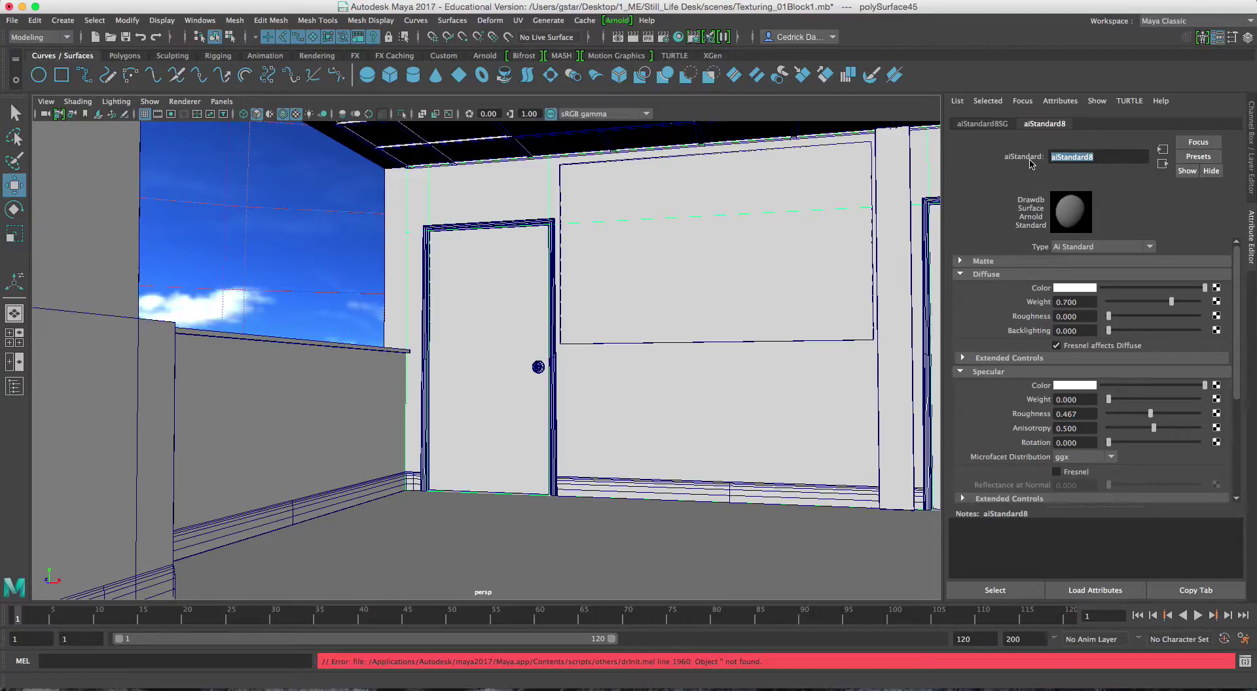
pyautogui.write('G')
pyautogui.press('Return')
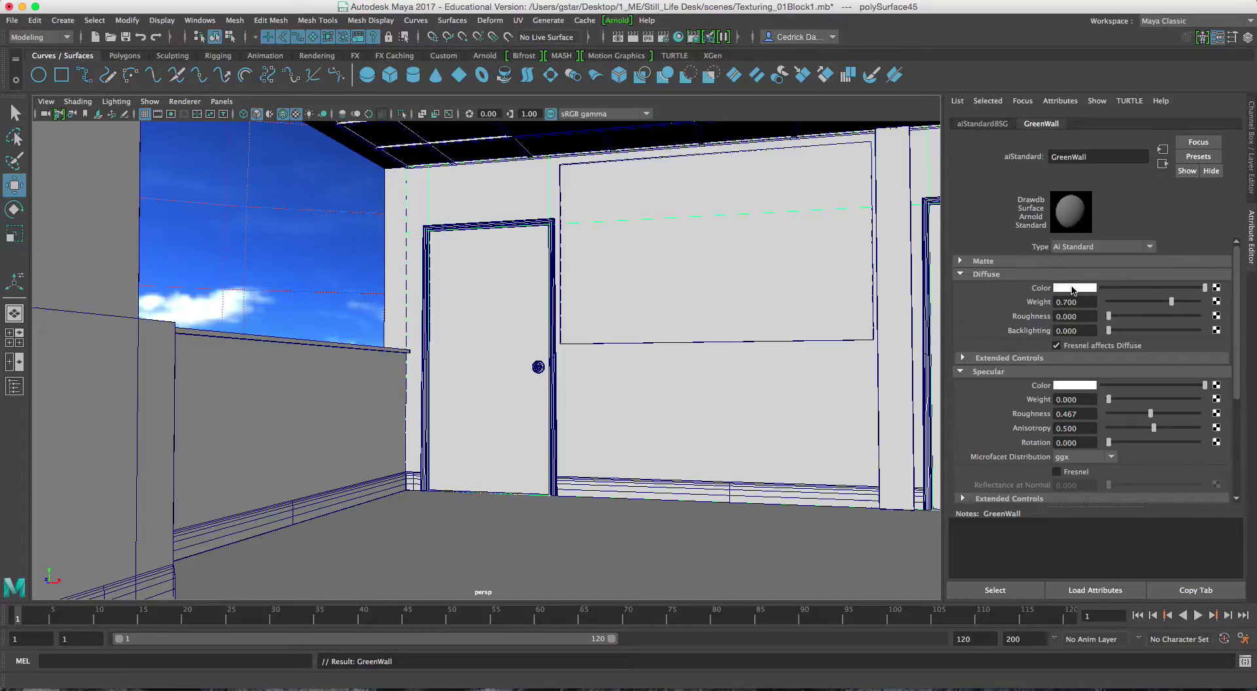
# Connect a File texture to the material's diffuse color and load GreenWall.tga from the sourceimages folder.
pyautogui.click(1216, 289)
pyautogui.moveTo(579, 206); pyautogui.dragTo(812, 134)
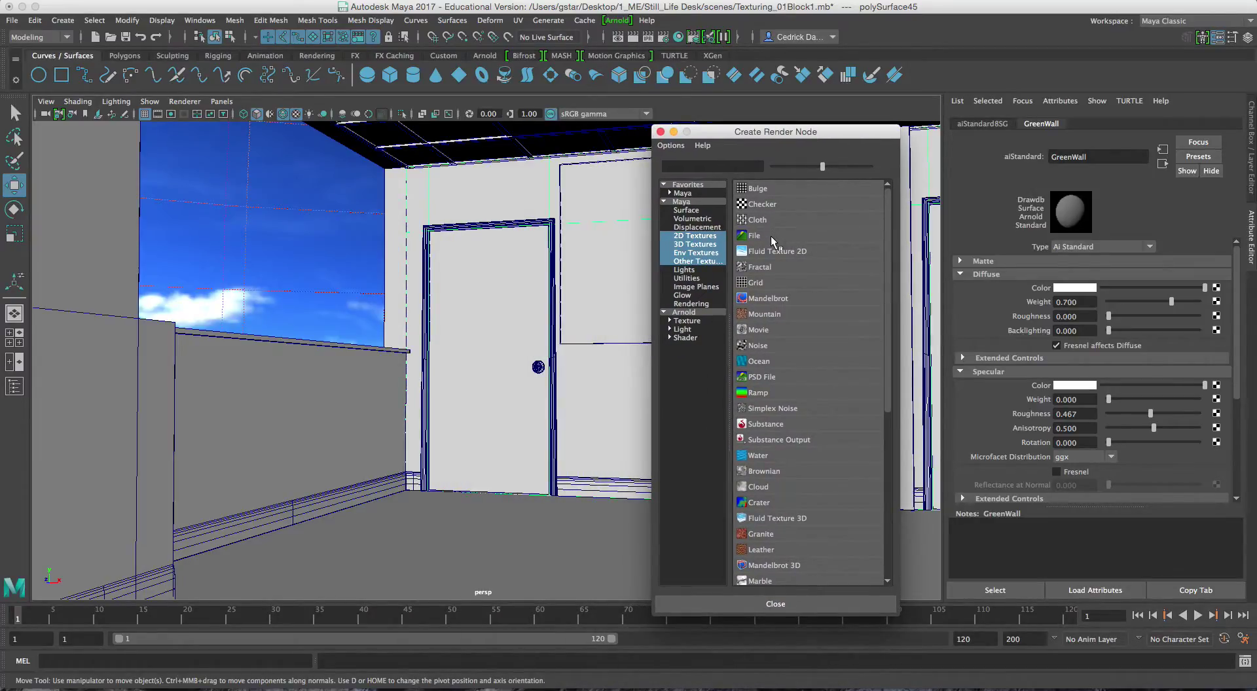
pyautogui.click(754, 235)
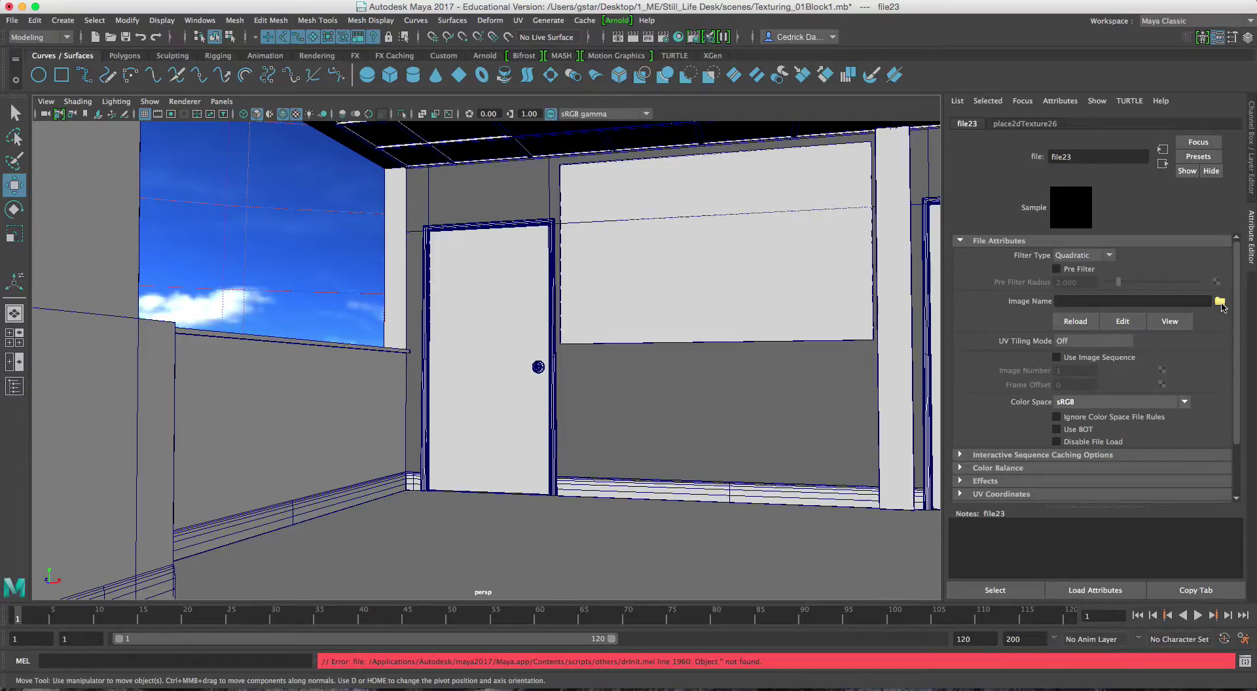
pyautogui.click(1220, 302)
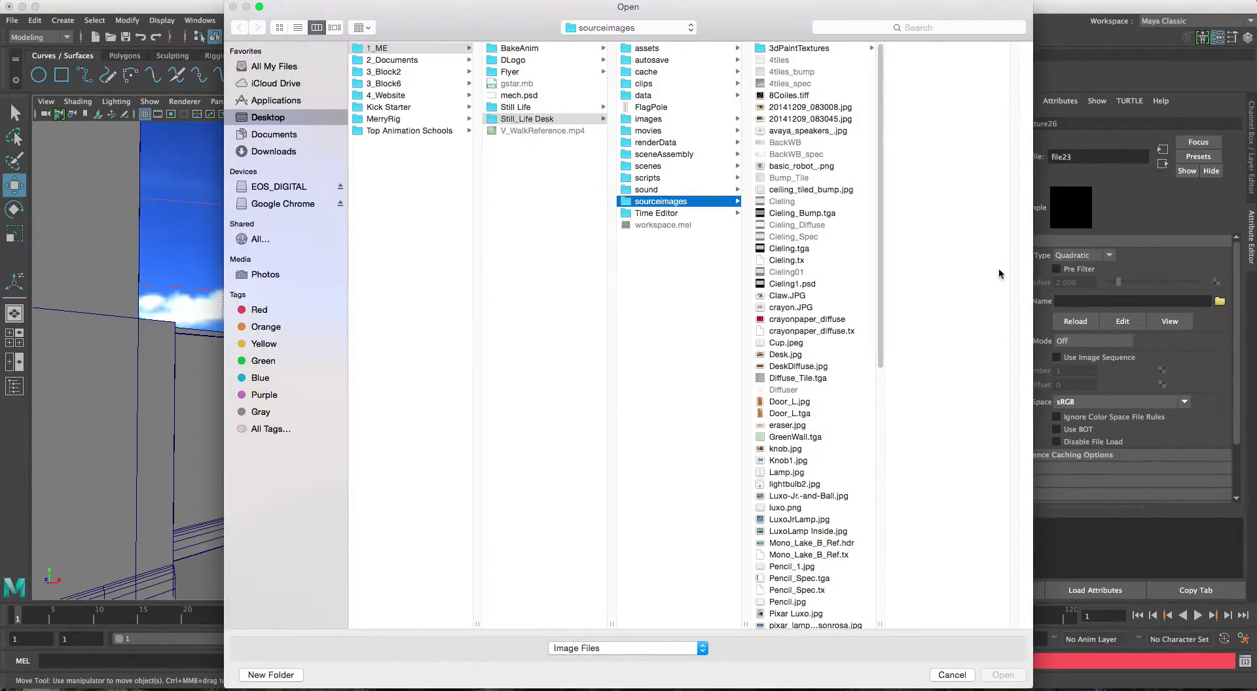
pyautogui.scroll(-5, 796, 345)
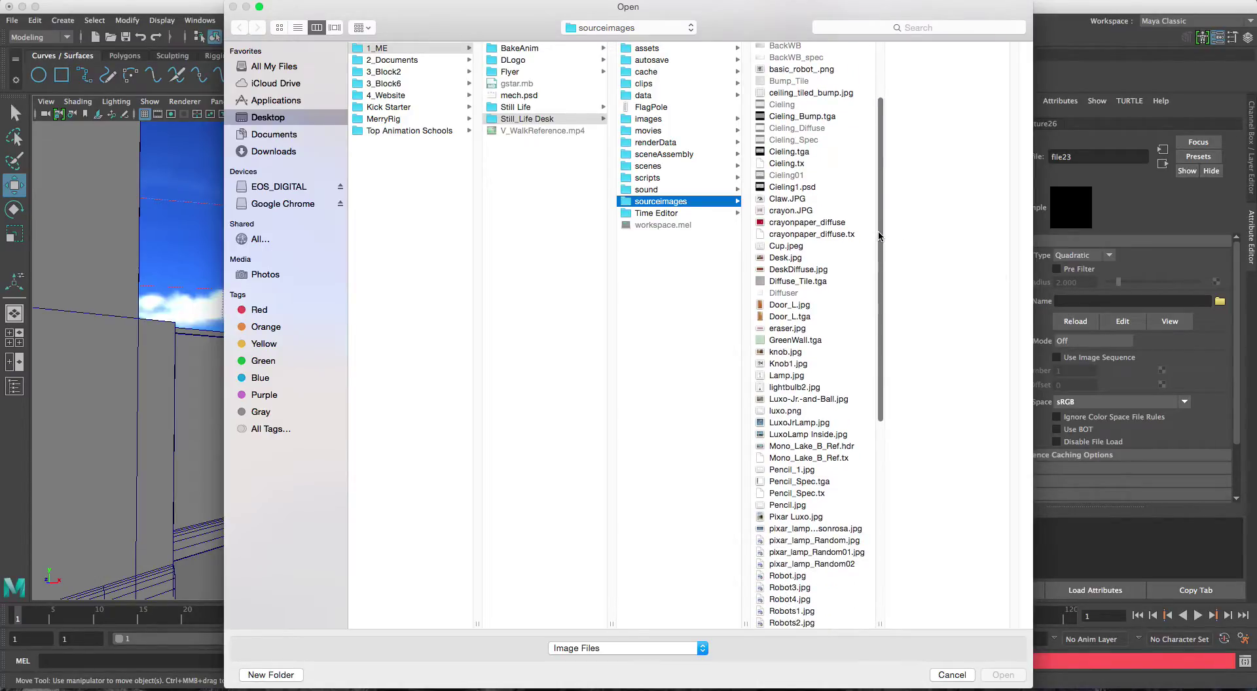
pyautogui.click(794, 341)
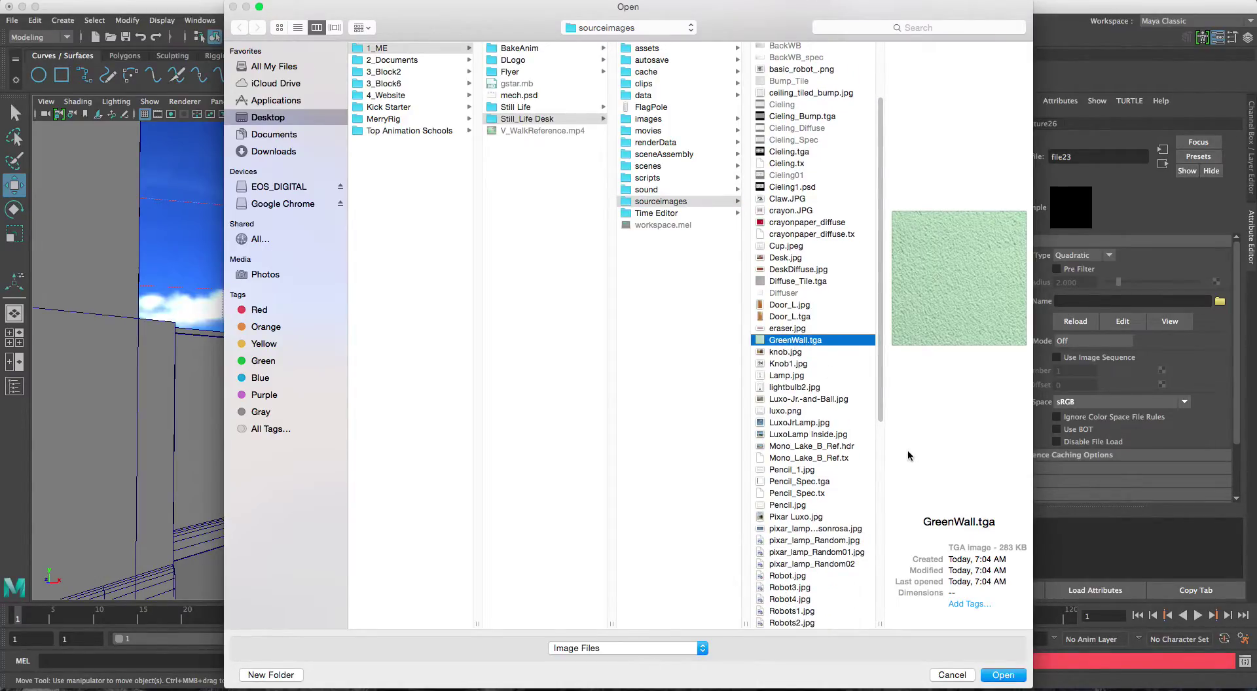
pyautogui.click(1005, 681)
# Inspect the green texture on the door wall and look through the wall's shape, projection and material attributes.
pyautogui.keyDown('alt'); pyautogui.moveTo(747, 372); pyautogui.dragTo(564, 395, button='middle'); pyautogui.keyUp('alt')
pyautogui.keyDown('alt'); pyautogui.moveTo(595, 397); pyautogui.dragTo(599, 396); pyautogui.keyUp('alt')
pyautogui.keyDown('alt'); pyautogui.moveTo(598, 397); pyautogui.dragTo(609, 396, button='middle'); pyautogui.keyUp('alt')
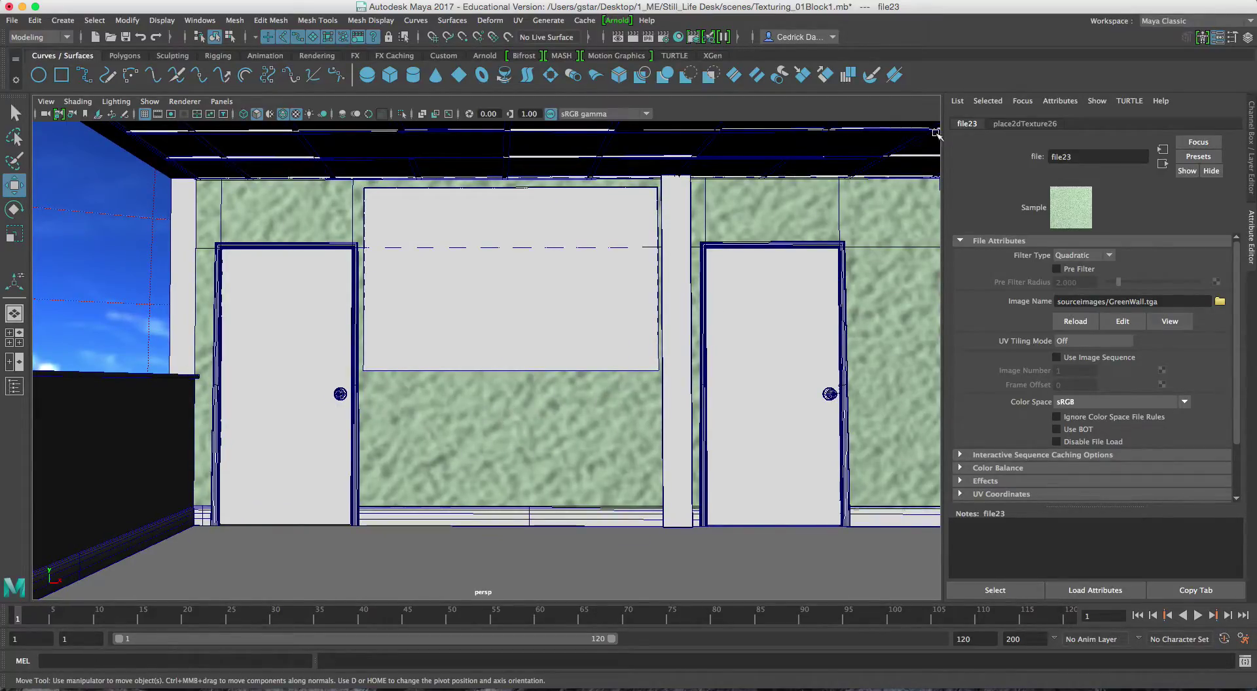
pyautogui.click(529, 444)
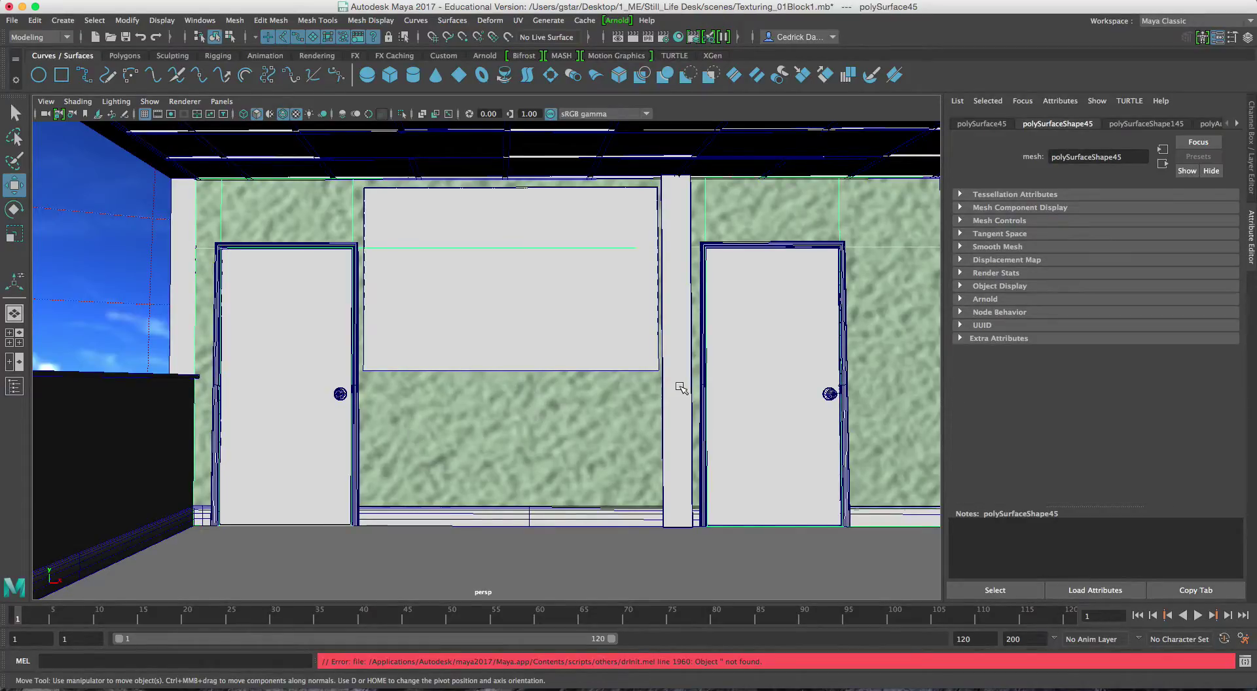
pyautogui.click(1159, 123)
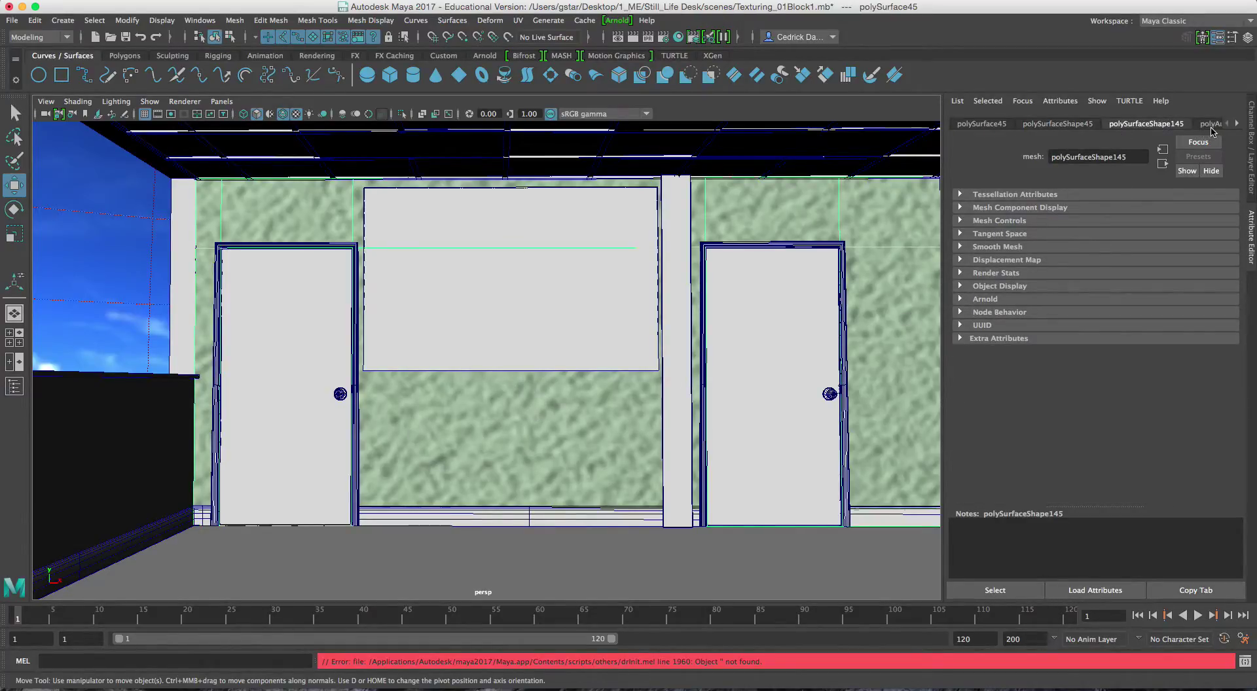
pyautogui.click(1211, 125)
pyautogui.click(1235, 124)
pyautogui.click(1202, 125)
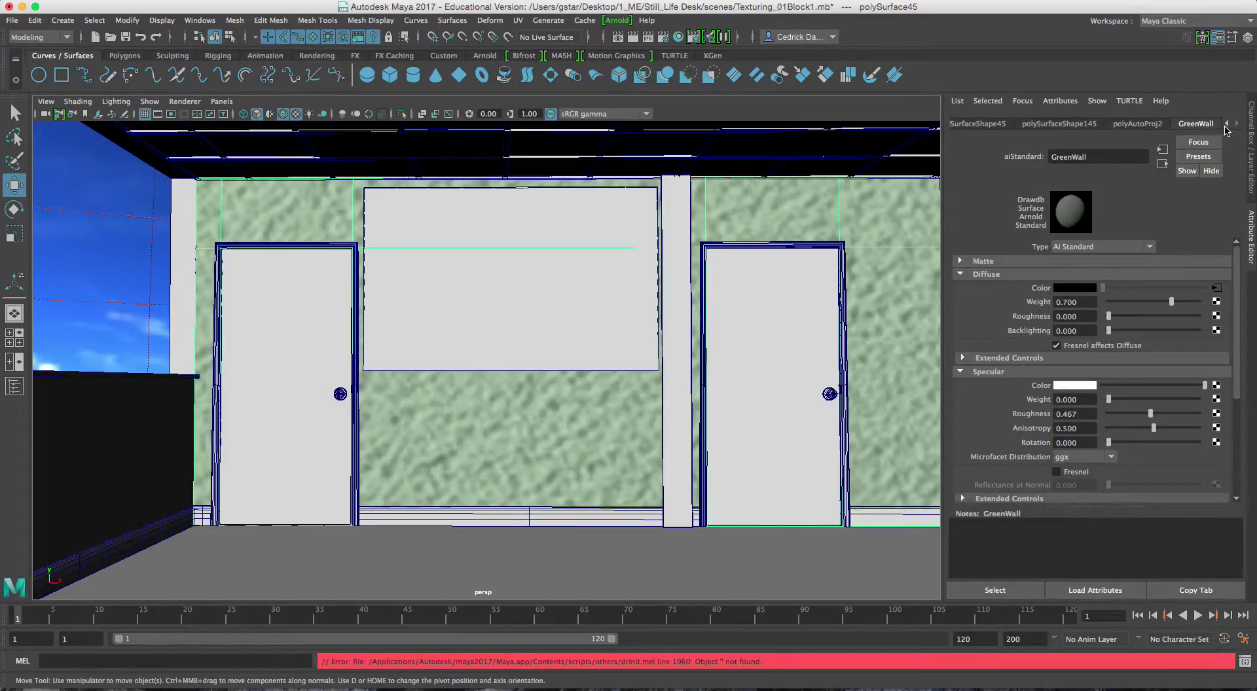
pyautogui.click(1093, 128)
pyautogui.click(995, 124)
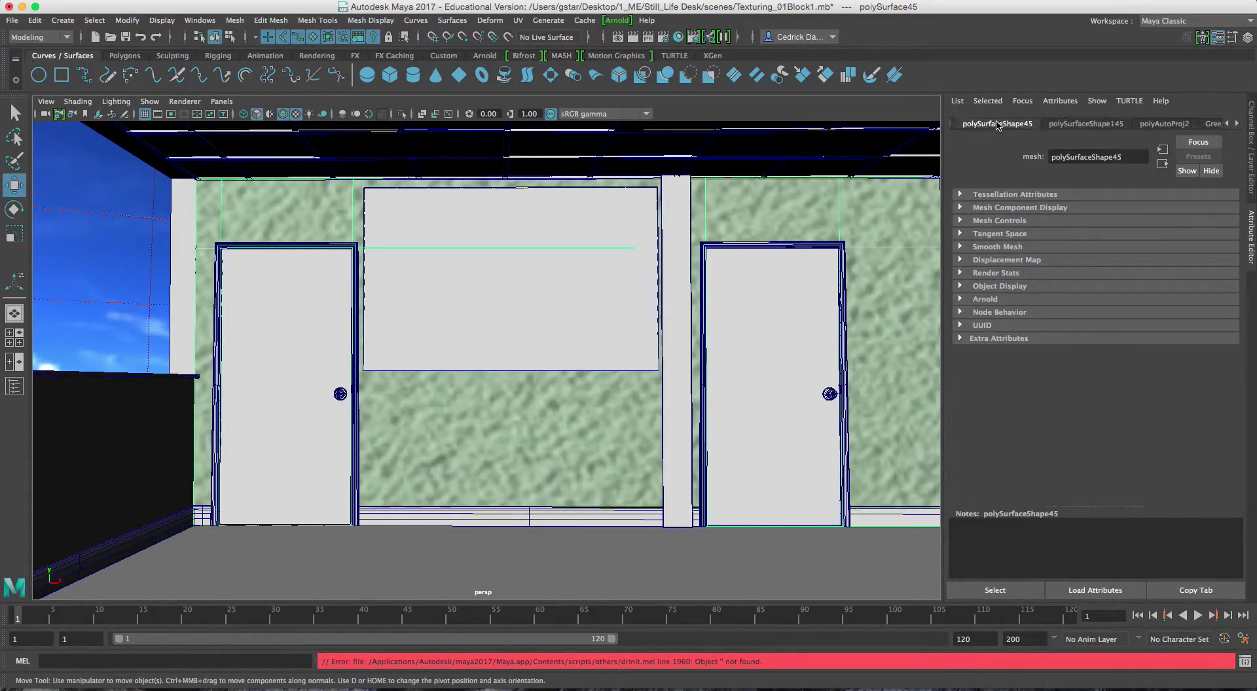
pyautogui.click(1146, 124)
pyautogui.click(1193, 124)
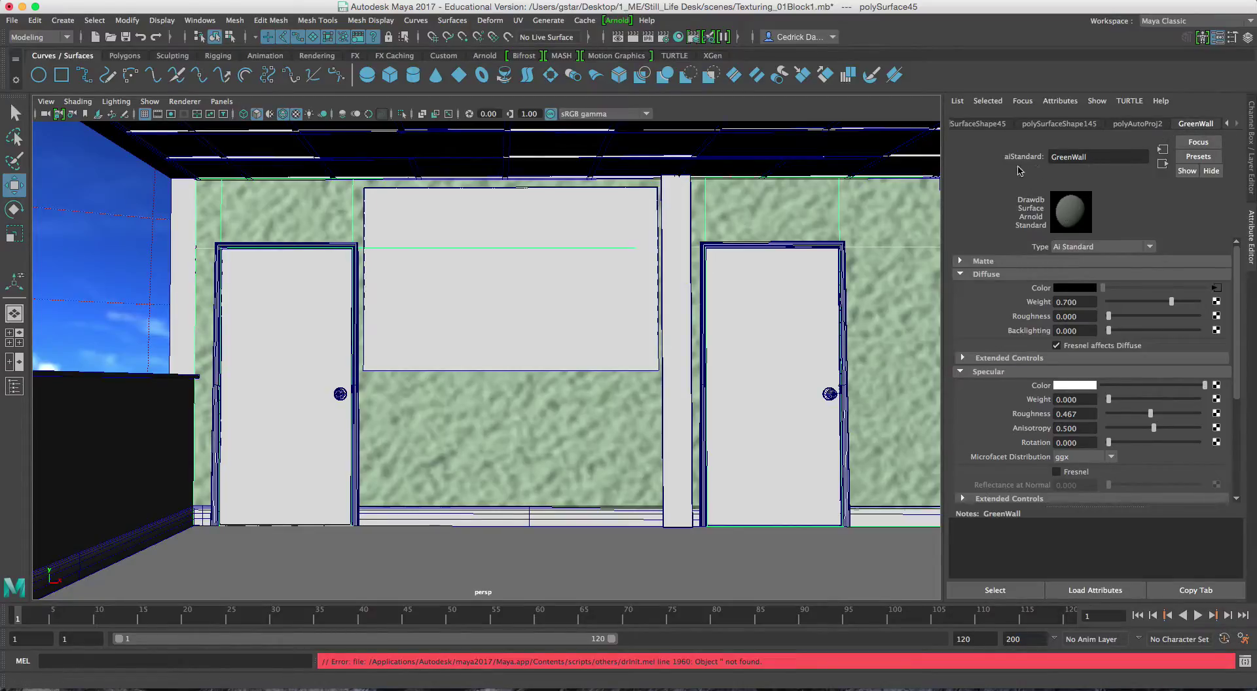
# Delete the construction history of the wall with the doors.
pyautogui.click(590, 401)
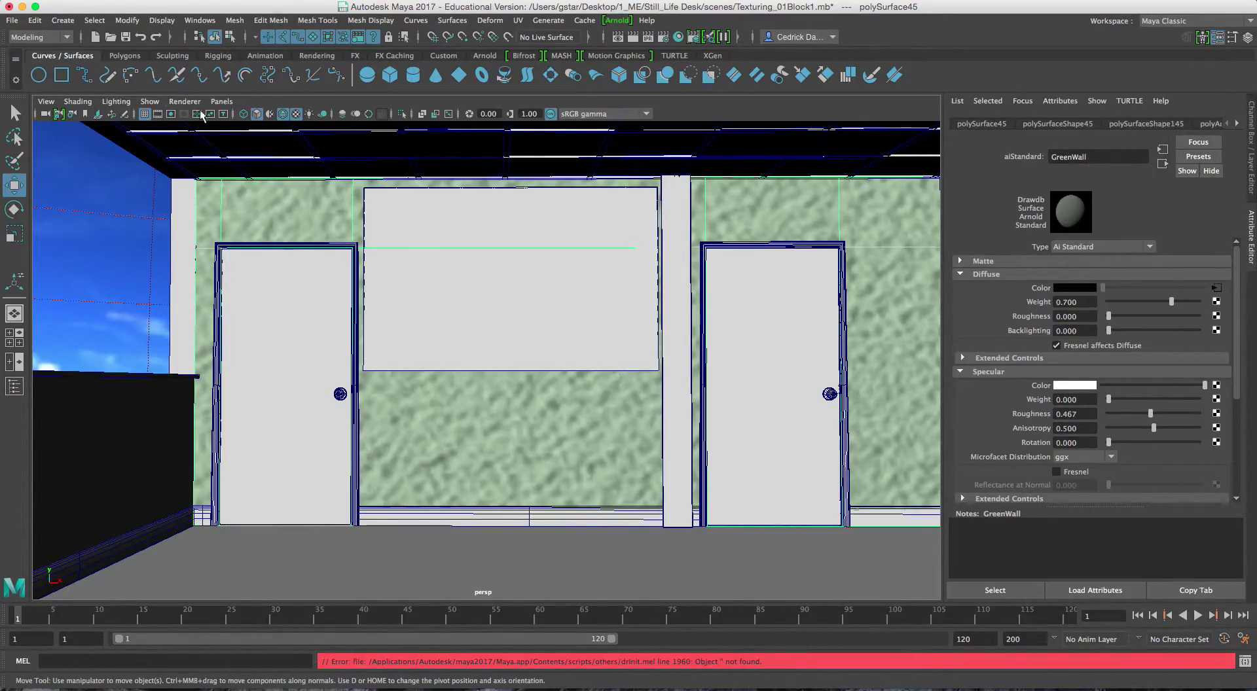
pyautogui.click(37, 24)
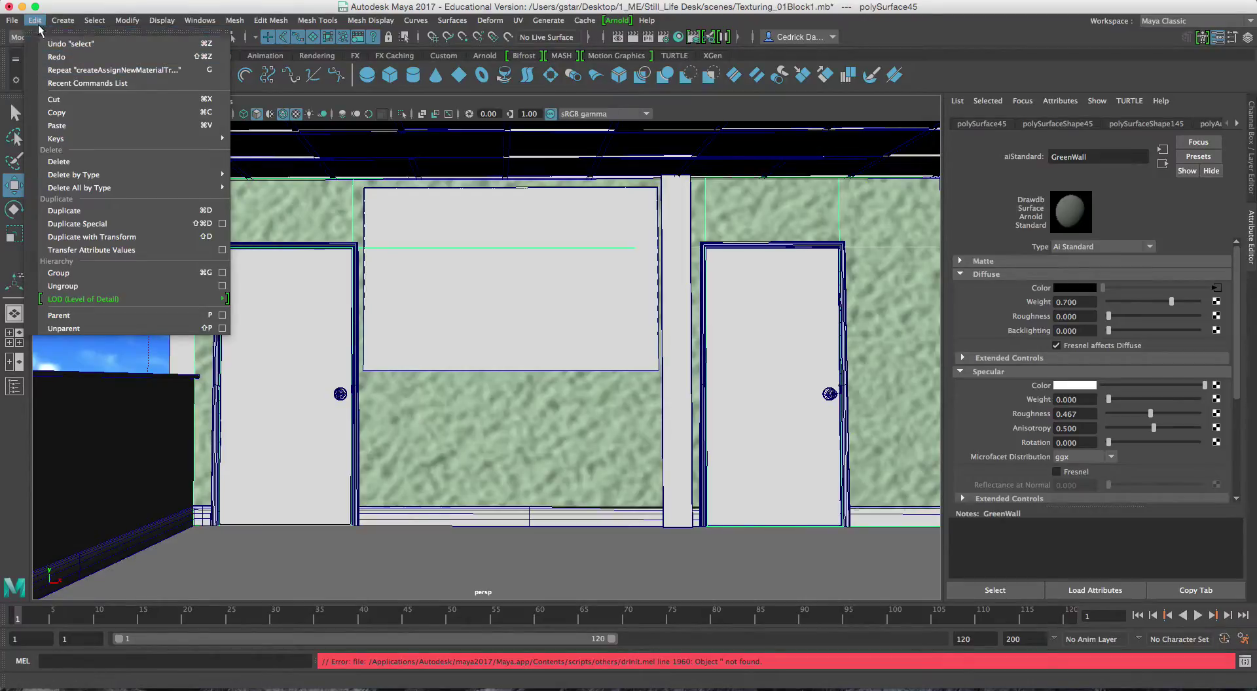
pyautogui.moveTo(85, 175)
pyautogui.click(261, 188)
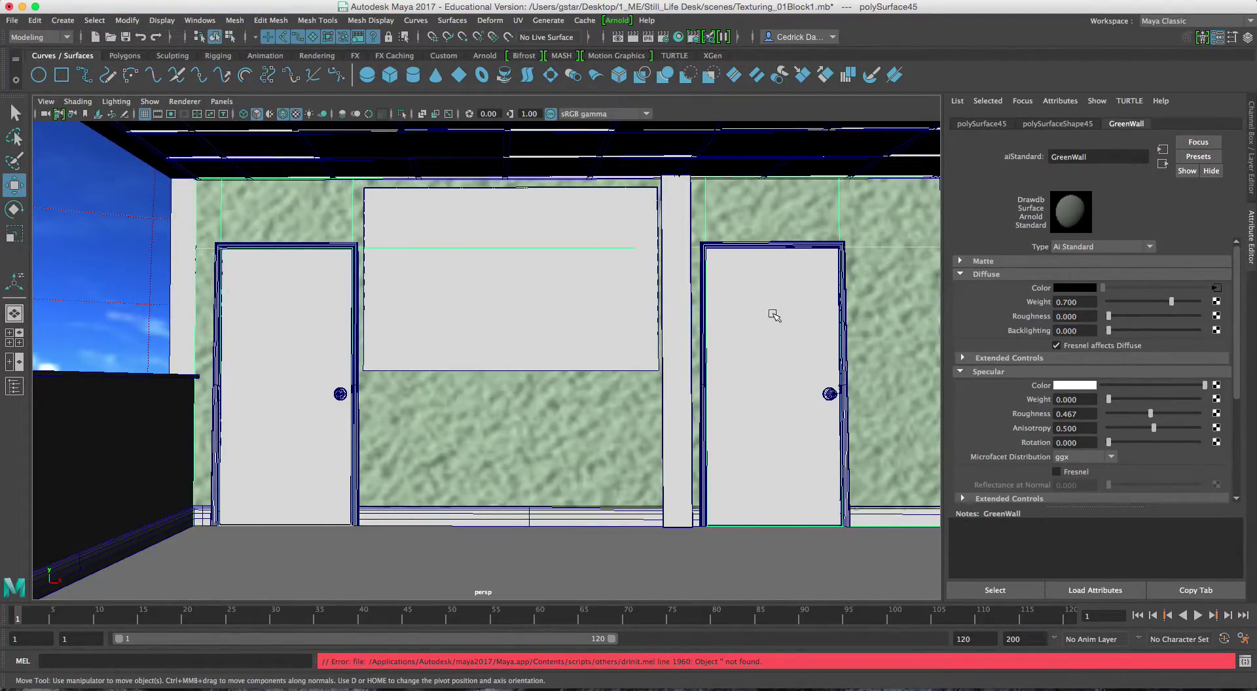
# Review the door wall's remaining nodes and open the File texture connected to GreenWall's diffuse color.
pyautogui.click(1034, 124)
pyautogui.click(1119, 127)
pyautogui.click(1057, 124)
pyautogui.click(993, 124)
pyautogui.click(1057, 125)
pyautogui.click(1121, 125)
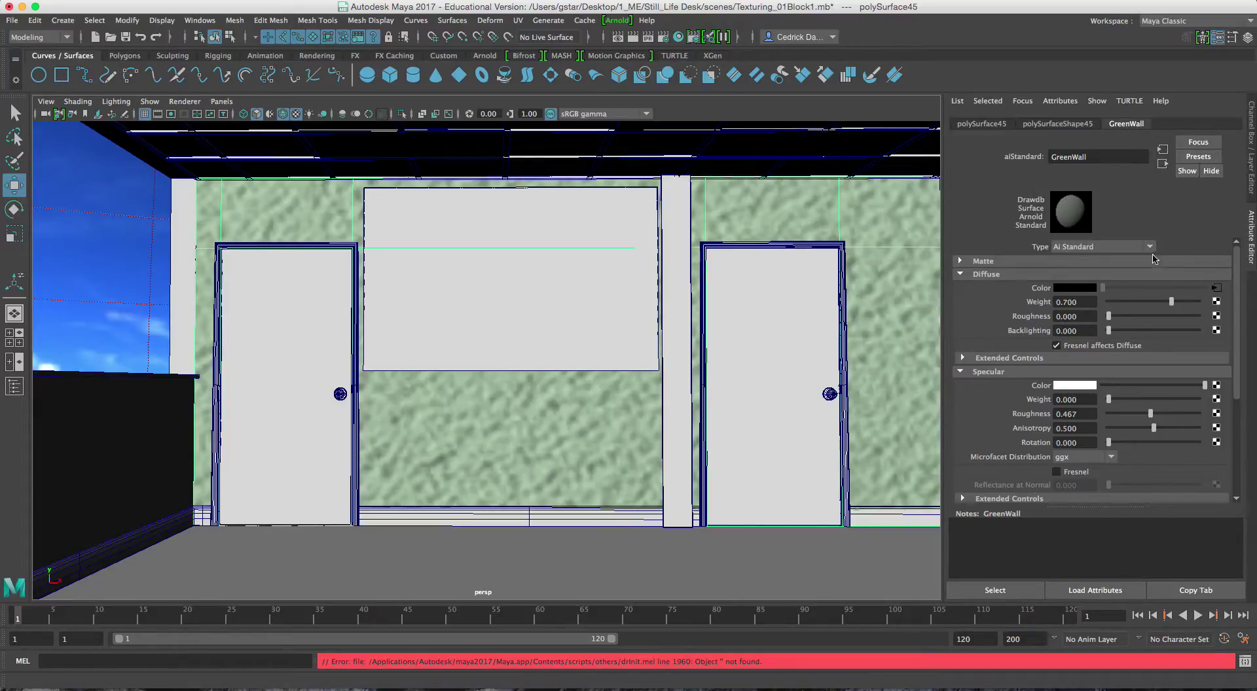
pyautogui.click(1219, 292)
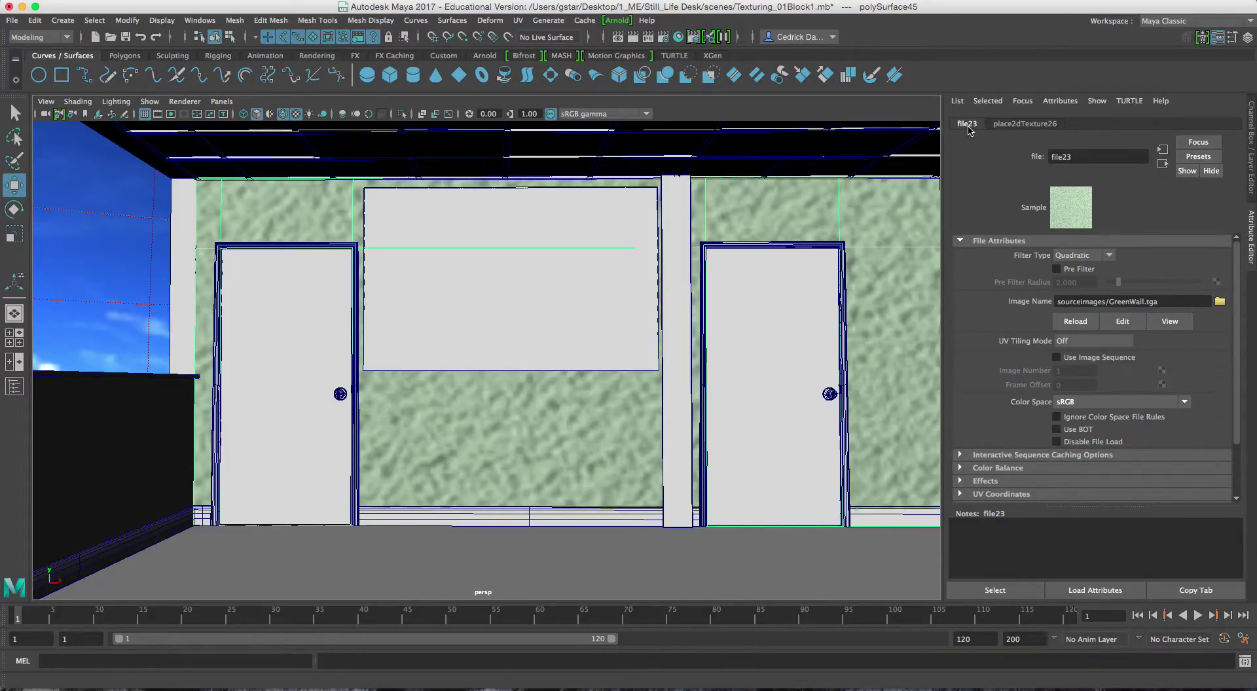
# Set the green wall texture's Repeat UV to 10 by 10 and check the tiling on the door wall.
pyautogui.click(1024, 124)
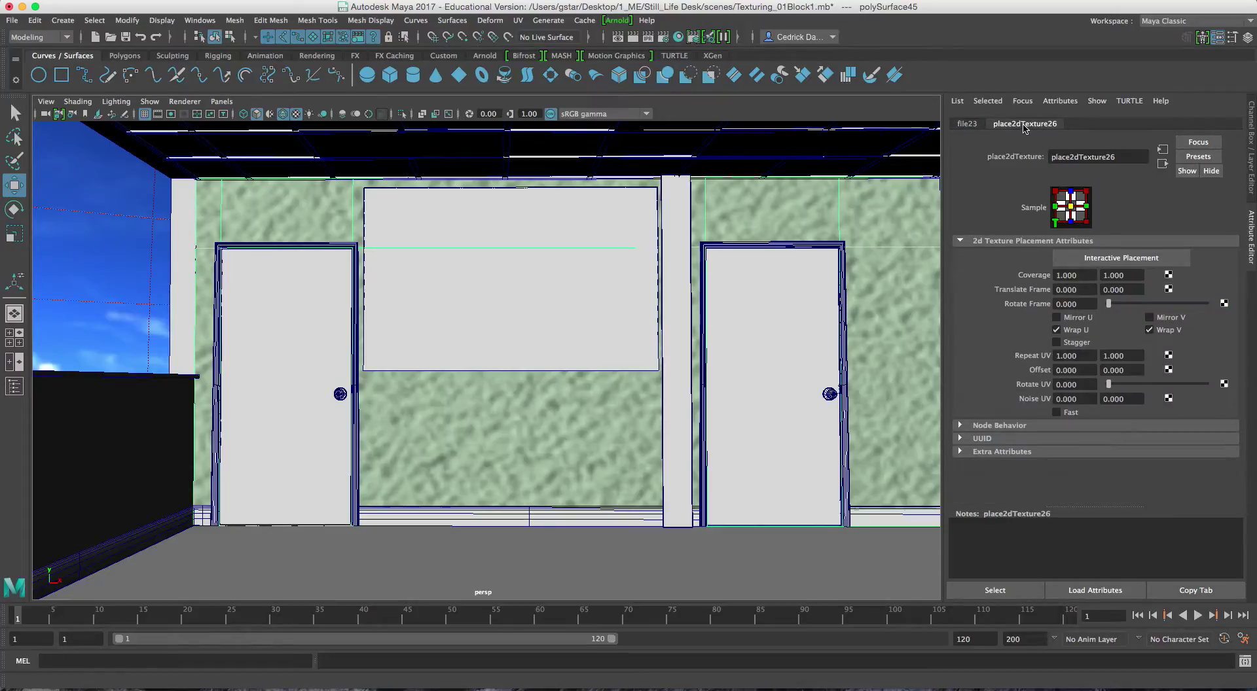
pyautogui.moveTo(1085, 357); pyautogui.dragTo(1047, 357)
pyautogui.write('10')
pyautogui.press('Tab')
pyautogui.write('10')
pyautogui.press('Tab')
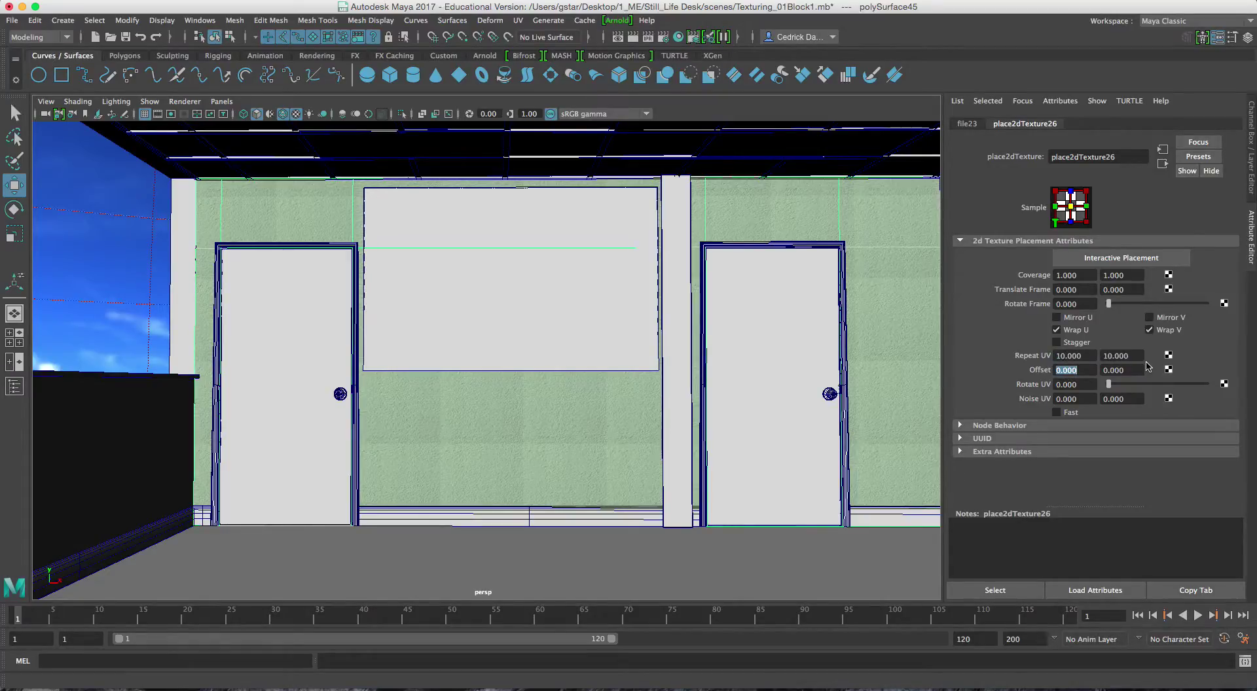
pyautogui.scroll(2, 639, 438)
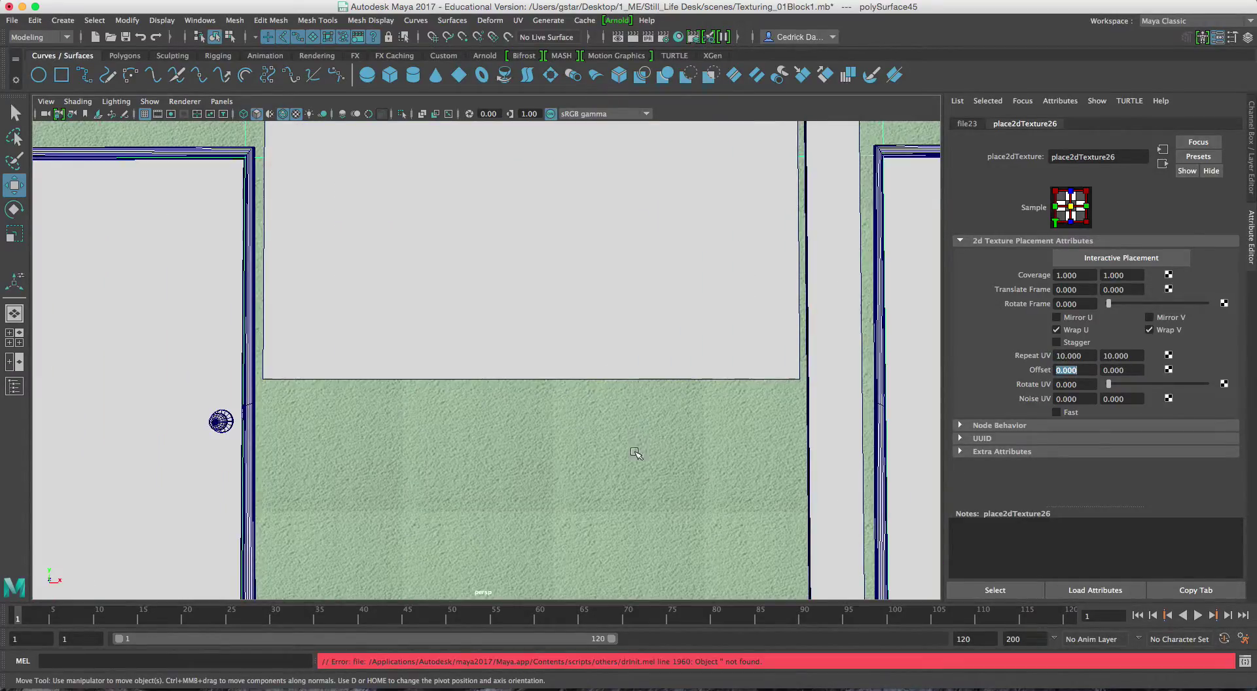
pyautogui.keyDown('alt'); pyautogui.moveTo(621, 450); pyautogui.dragTo(612, 413, button='middle'); pyautogui.keyUp('alt')
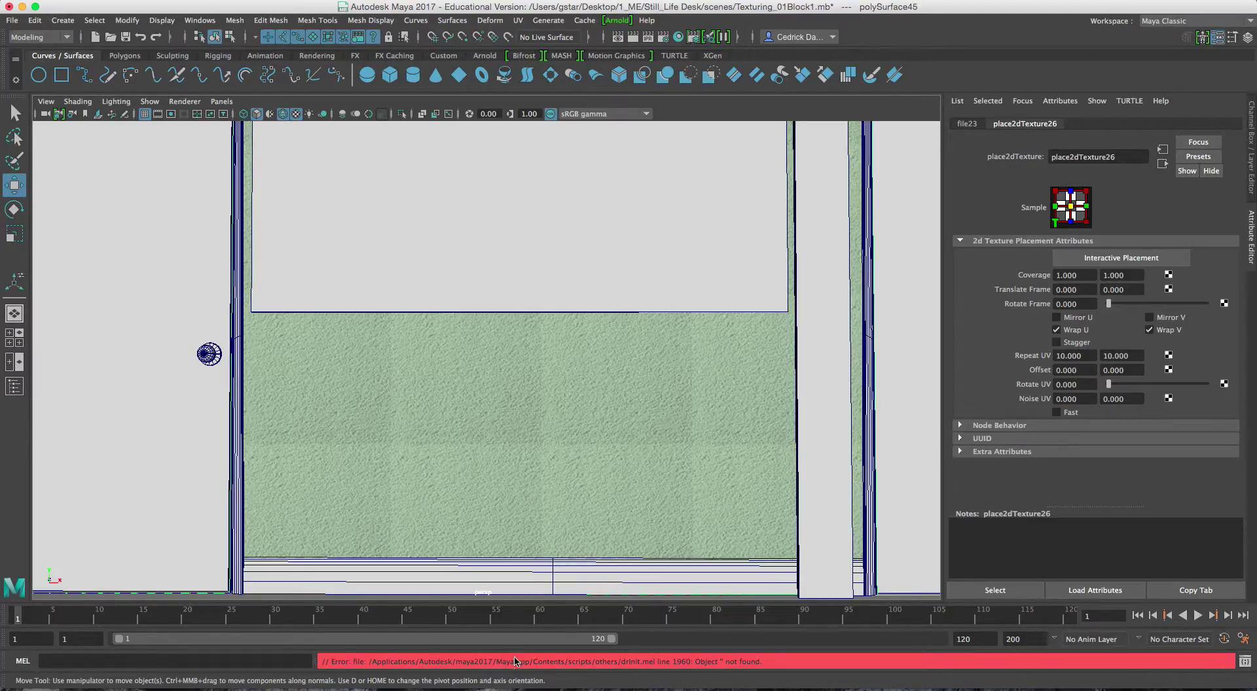
# Close the browser window, switch to Photoshop and open the Wall_Diffuse JPEG from the sourceimages folder.
pyautogui.moveTo(468, 685)
pyautogui.click(423, 681)
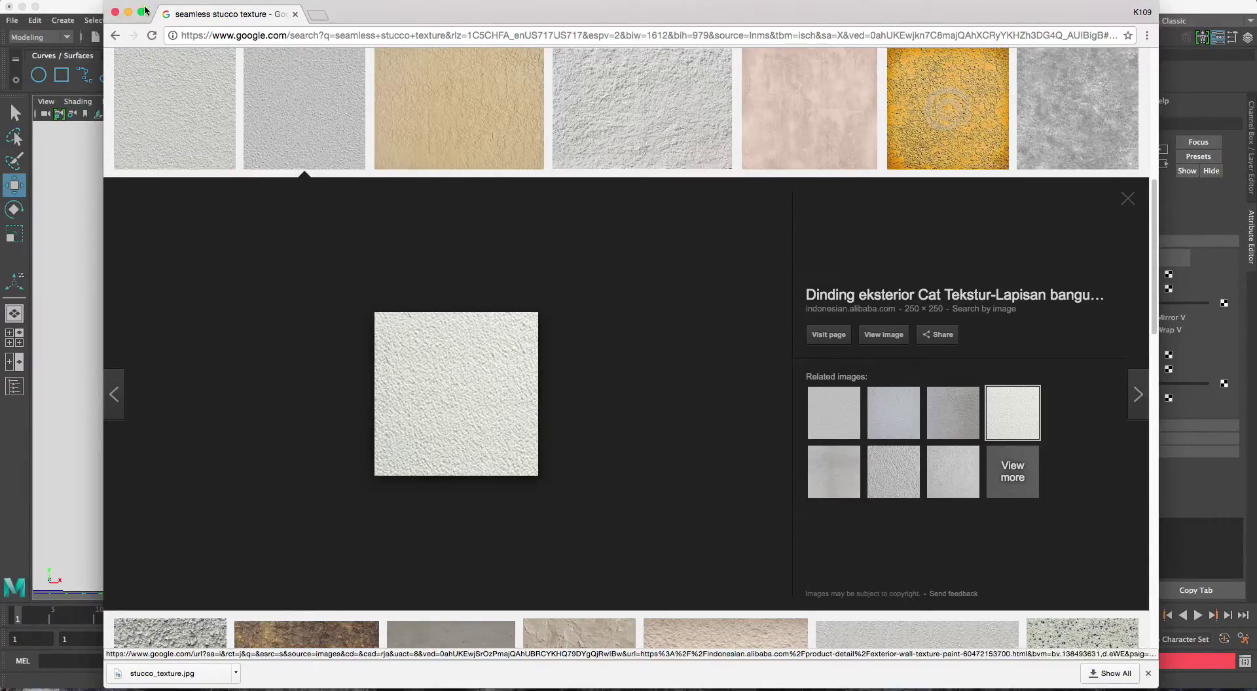
pyautogui.click(116, 12)
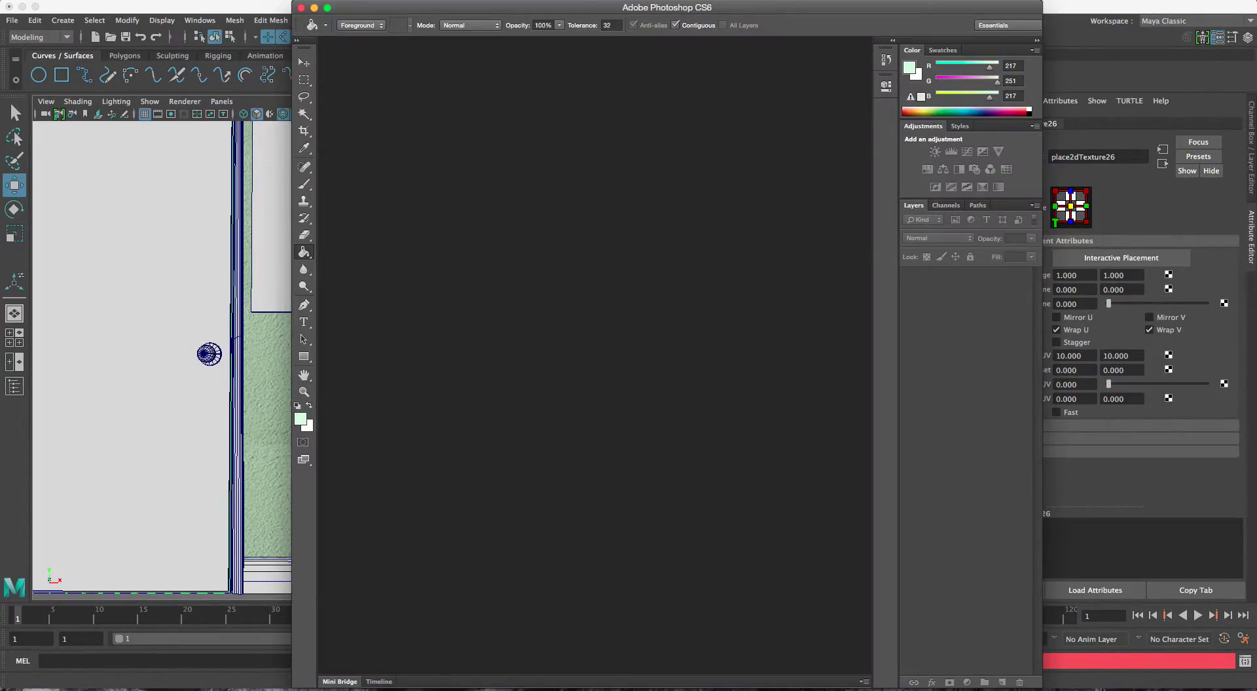
pyautogui.click(39, 0)
pyautogui.click(119, 20)
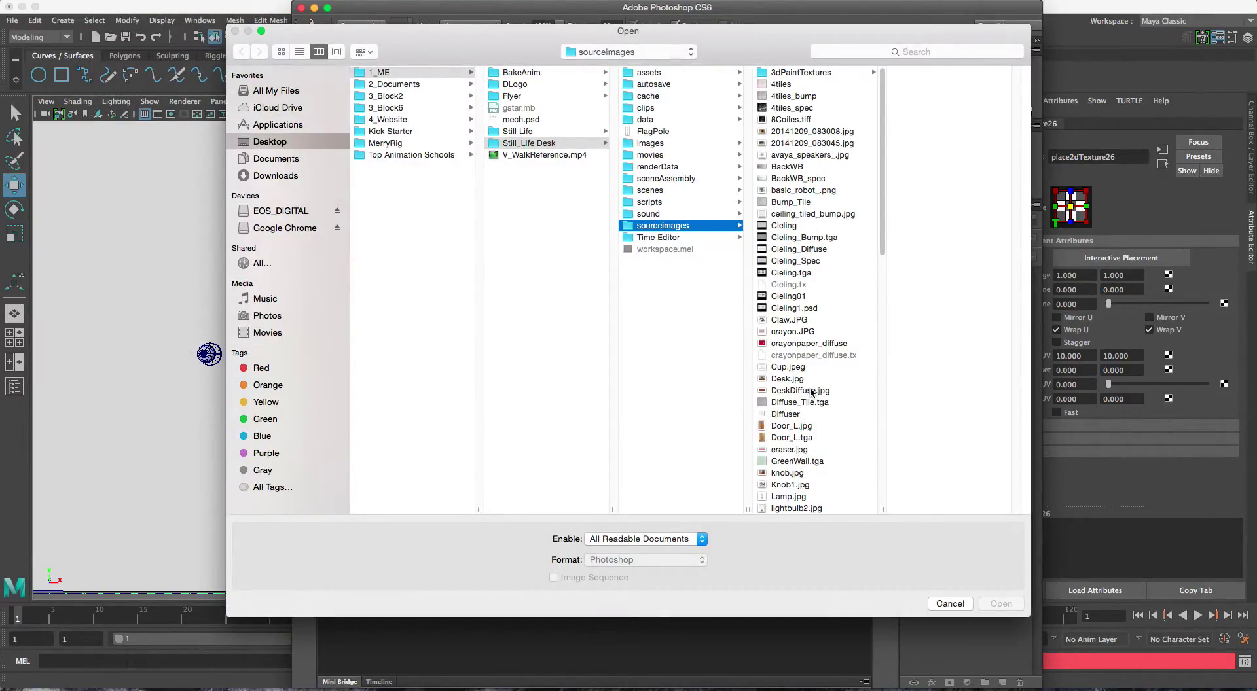
pyautogui.scroll(-15, 812, 392)
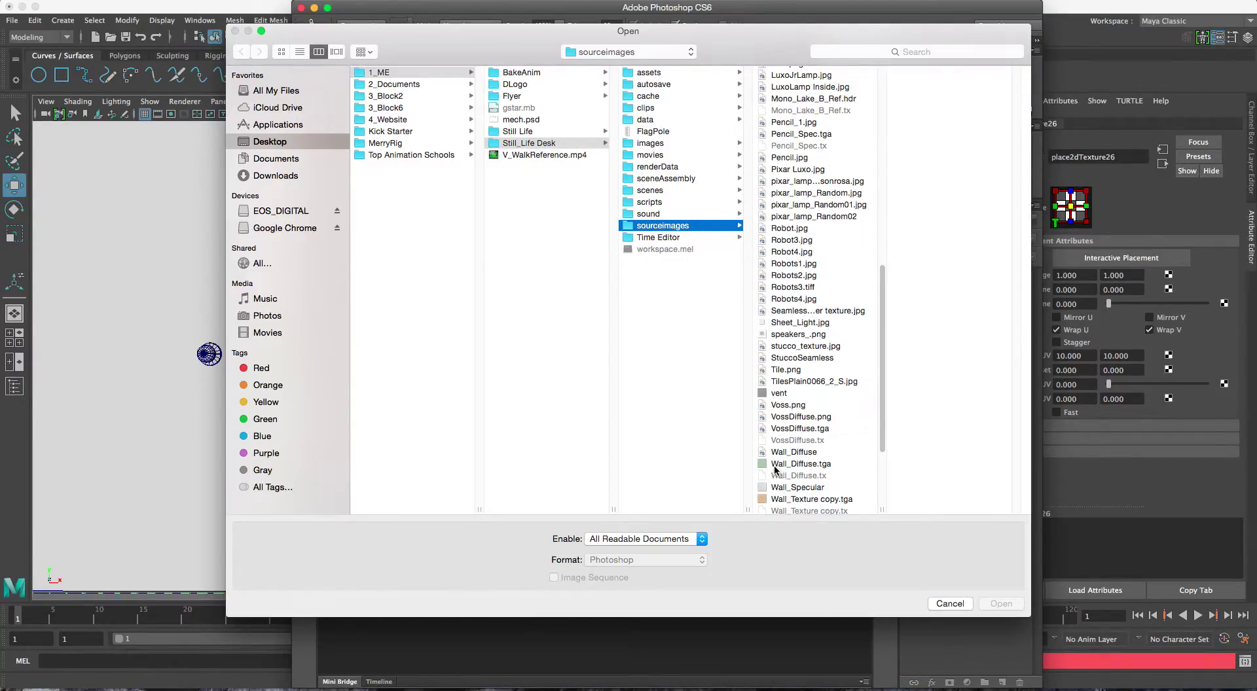
pyautogui.click(781, 453)
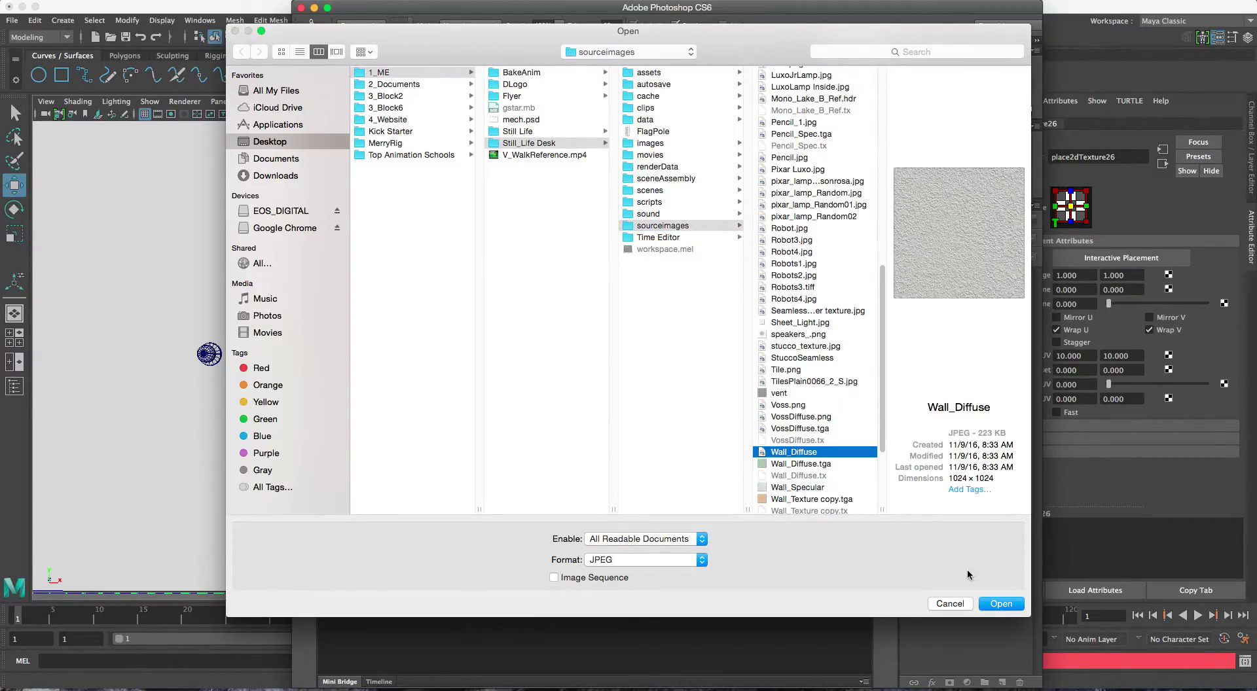
pyautogui.click(1001, 604)
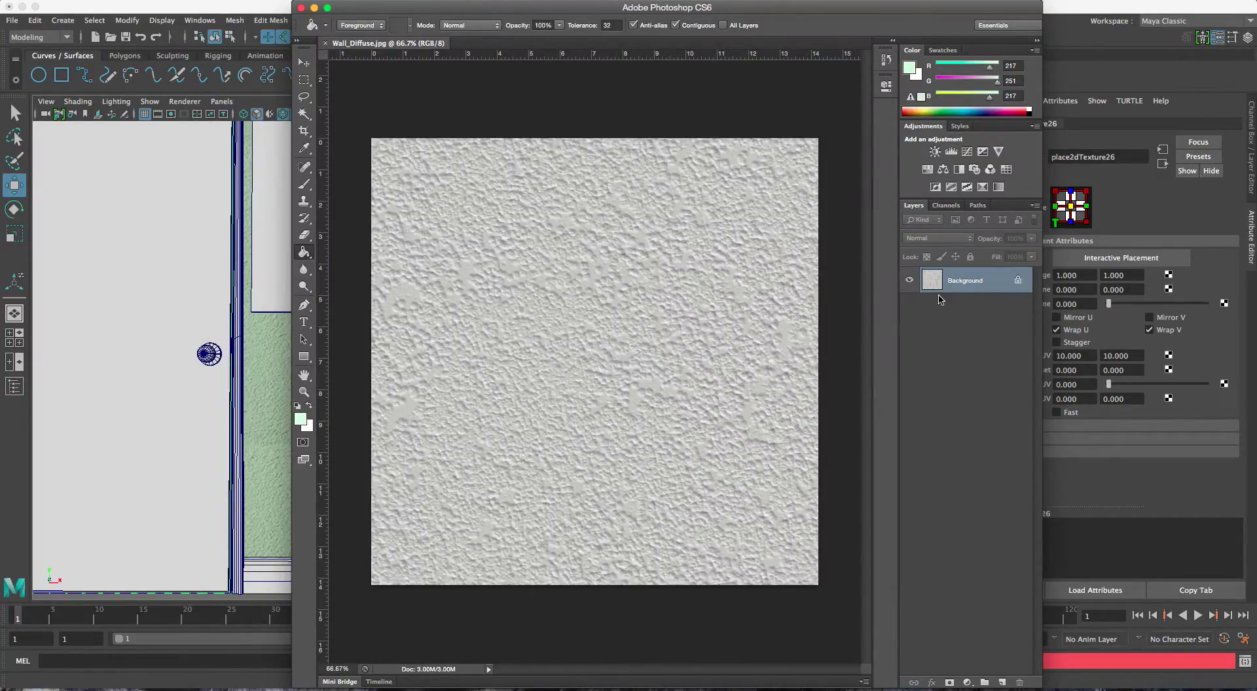
# Convert the stucco background into an editable layer and add a new empty layer above it.
pyautogui.doubleClick(966, 284)
pyautogui.click(744, 300)
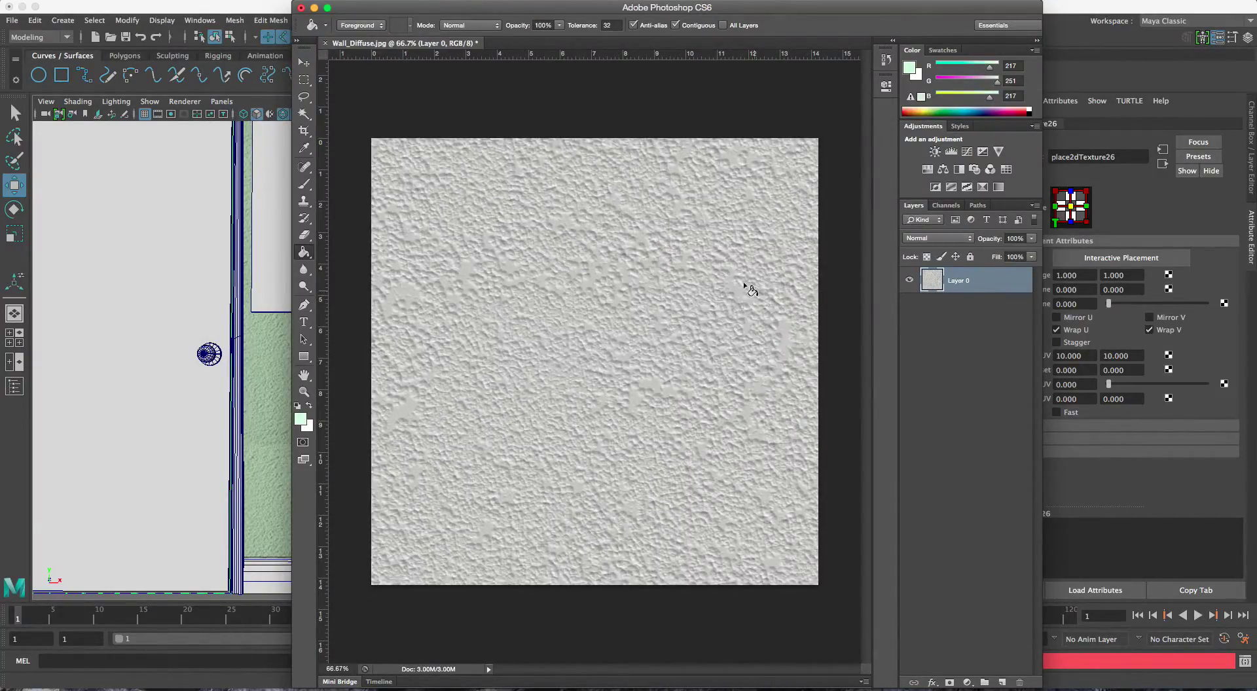
pyautogui.click(105, 1)
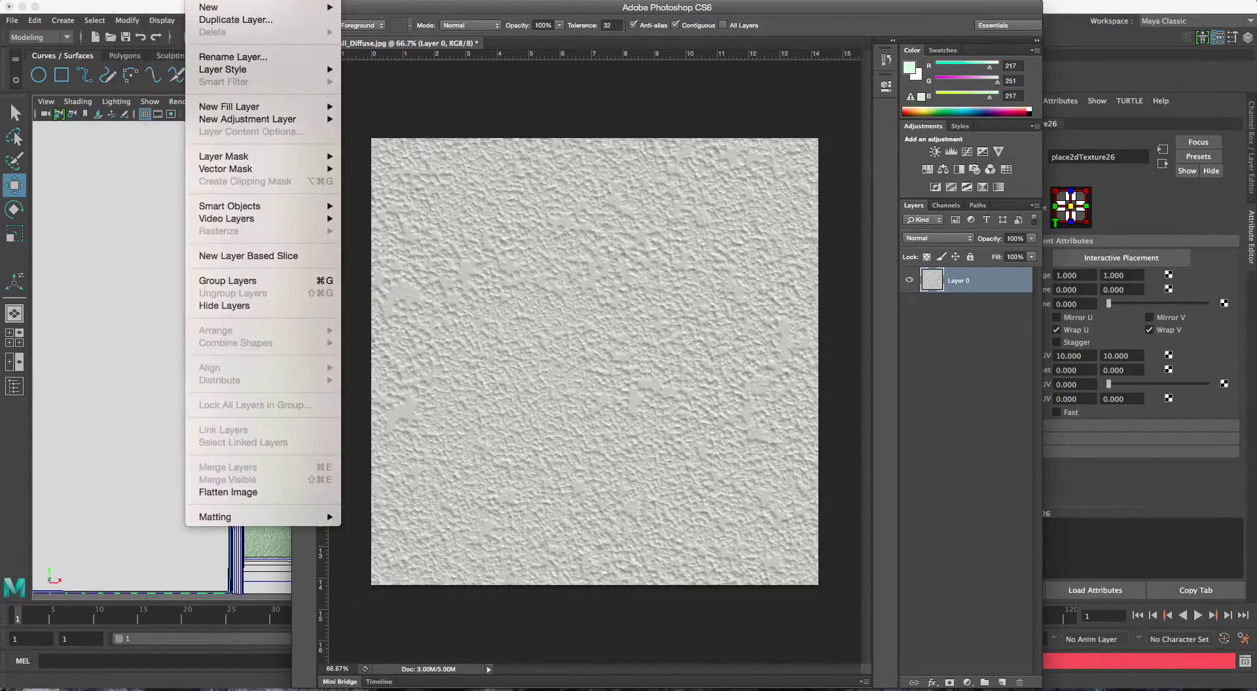
pyautogui.moveTo(209, 7)
pyautogui.click(375, 12)
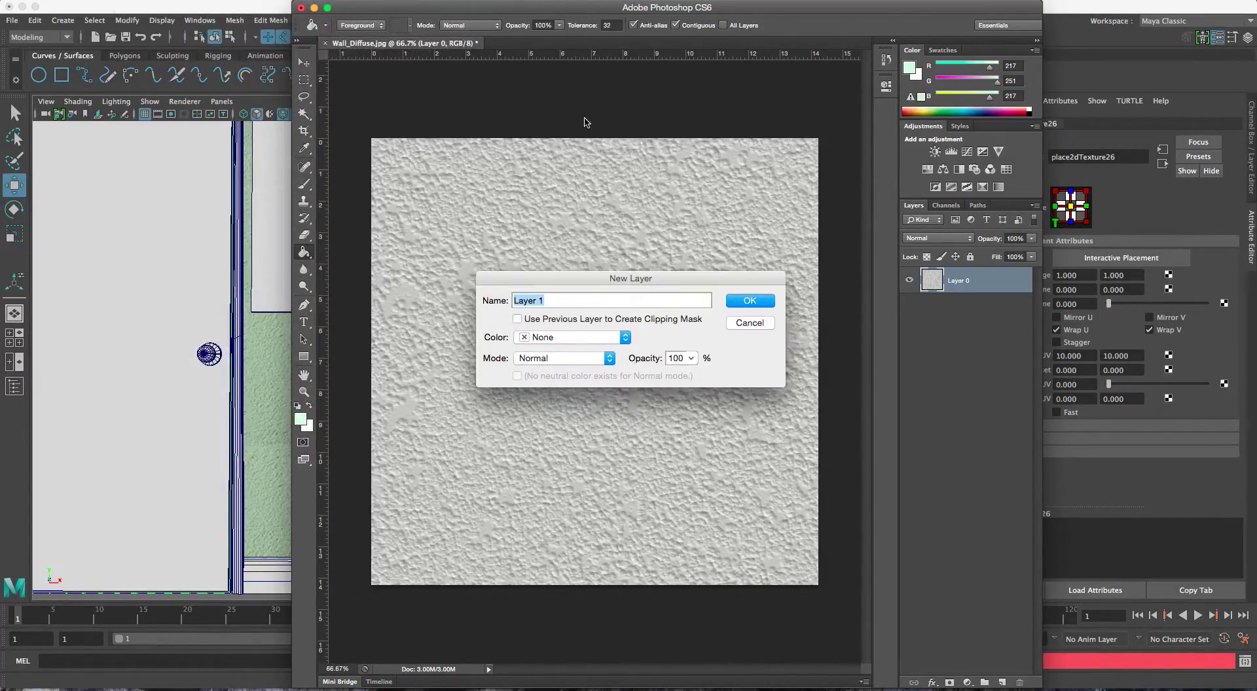
pyautogui.click(747, 300)
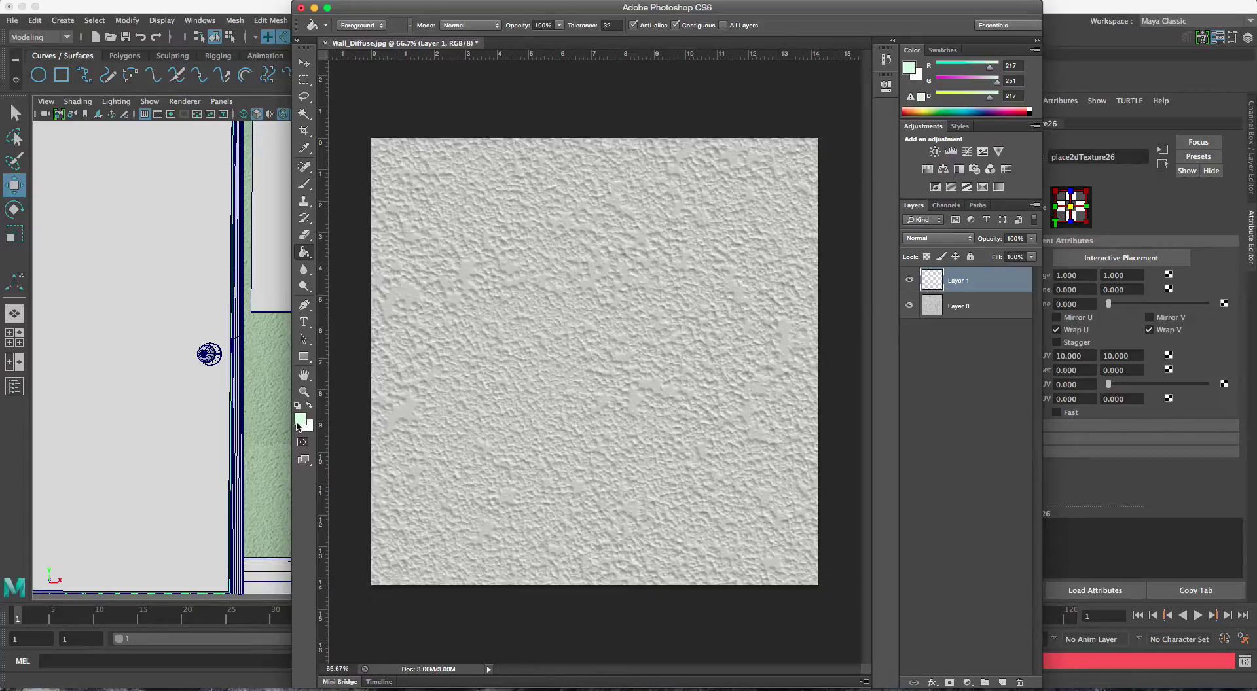
# Fill the new layer with the light green foreground color and set its blend mode to Multiply.
pyautogui.click(665, 333)
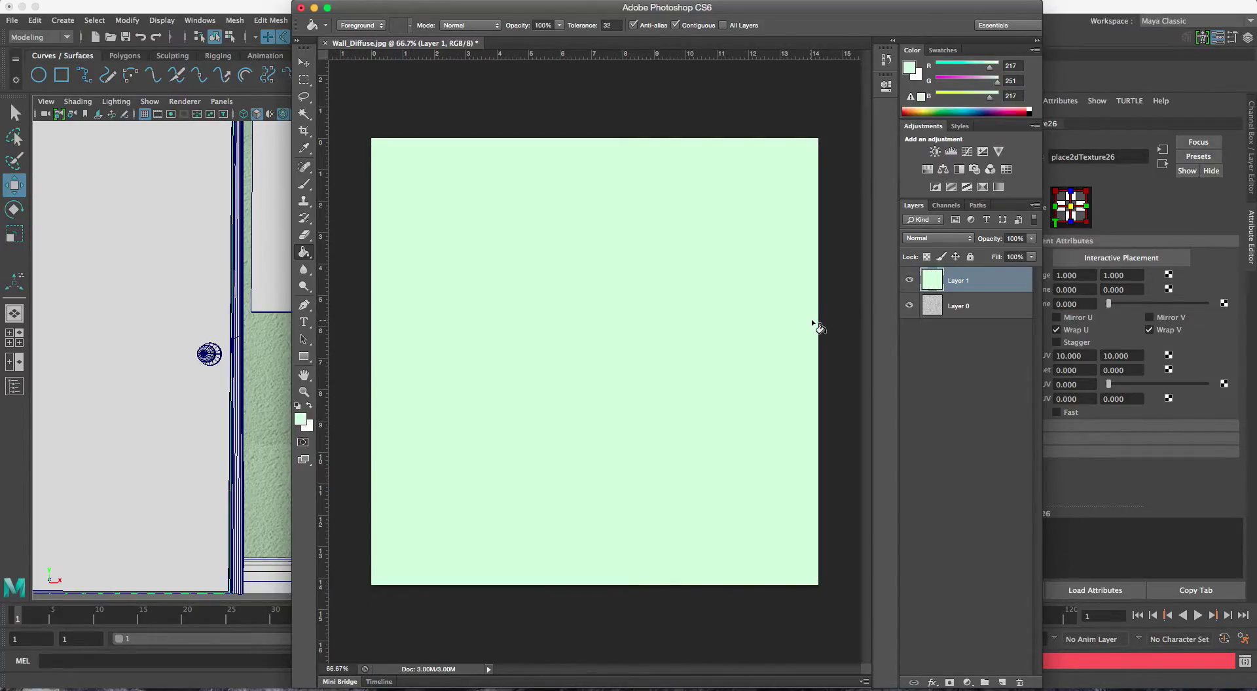
pyautogui.click(968, 239)
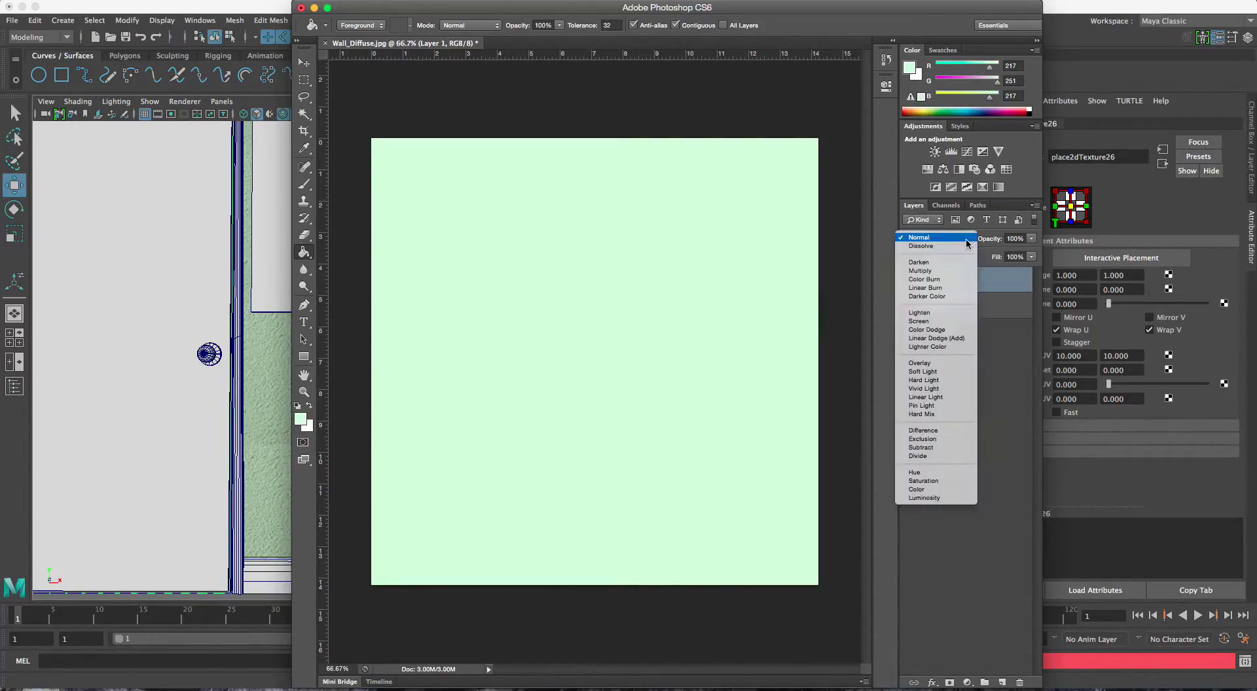
pyautogui.click(950, 270)
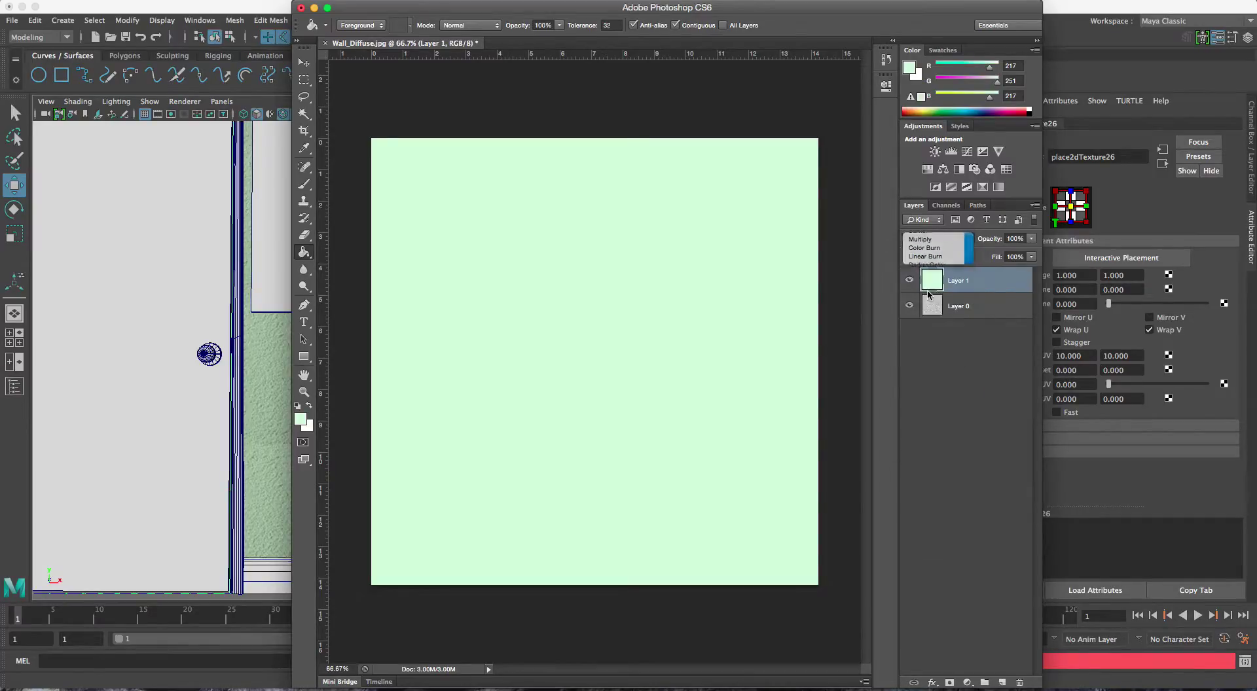
# Save a Targa copy of the green stucco as WallDiffuse_01 in sourceimages at 24 bits/pixel, and return to Maya.
pyautogui.click(109, 6)
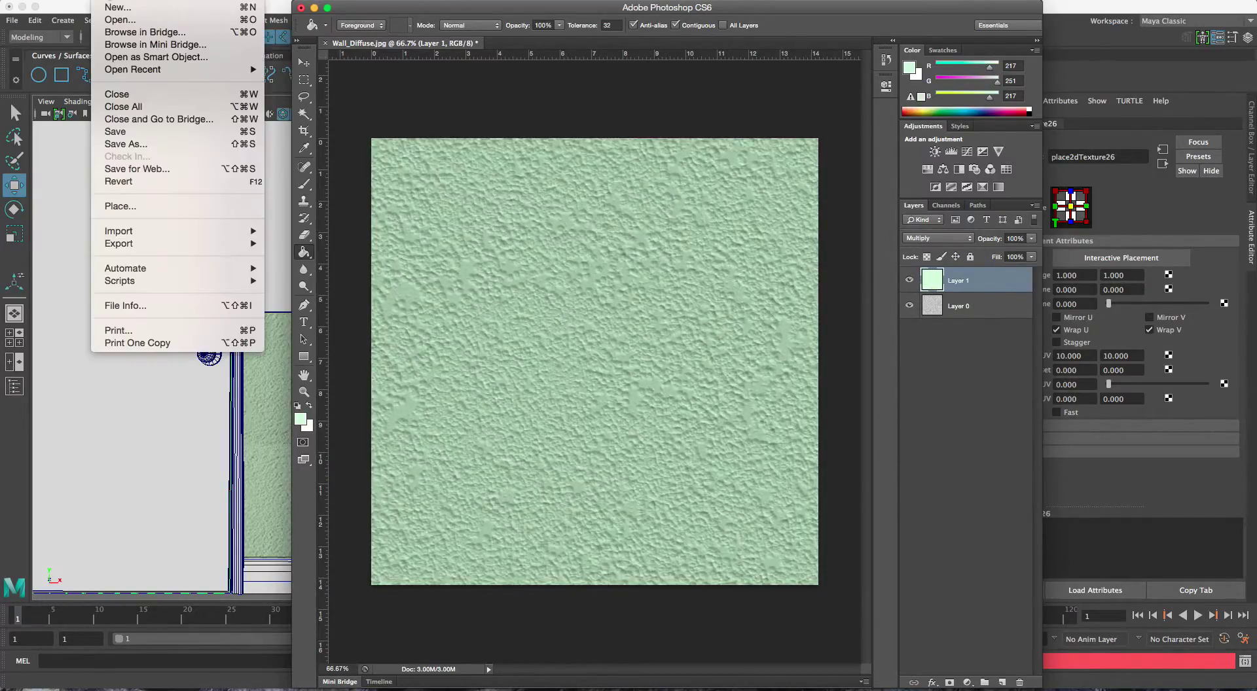
pyautogui.click(125, 144)
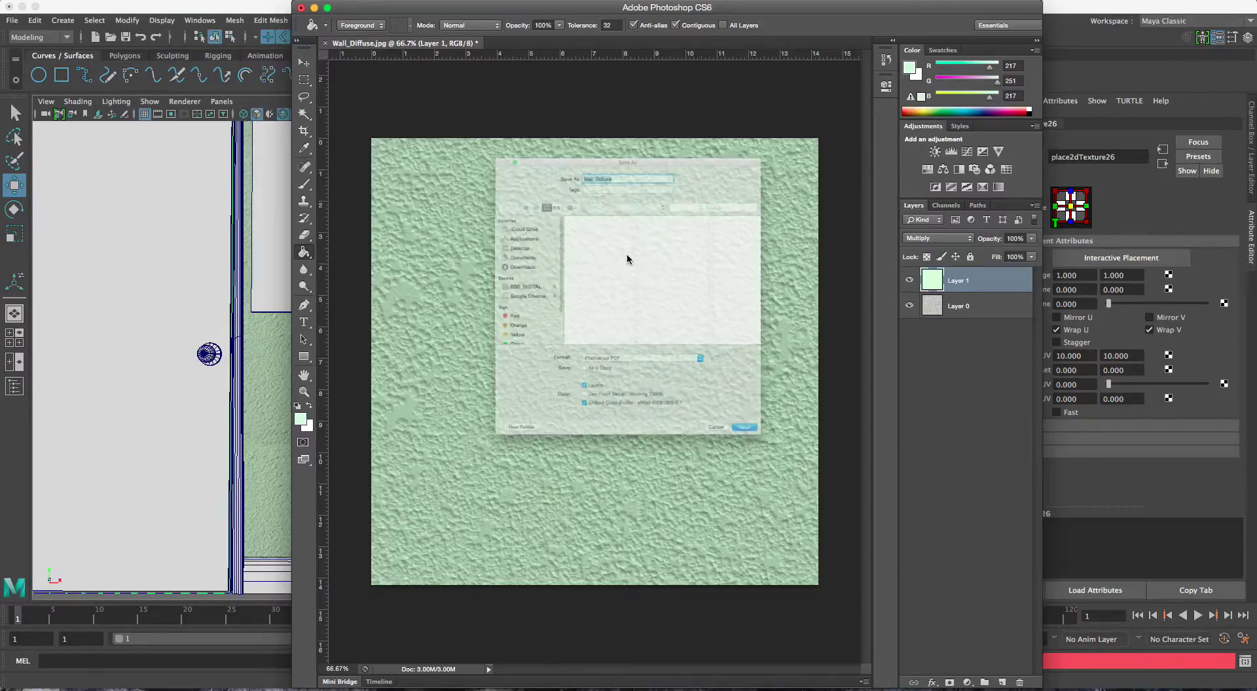
pyautogui.click(602, 407)
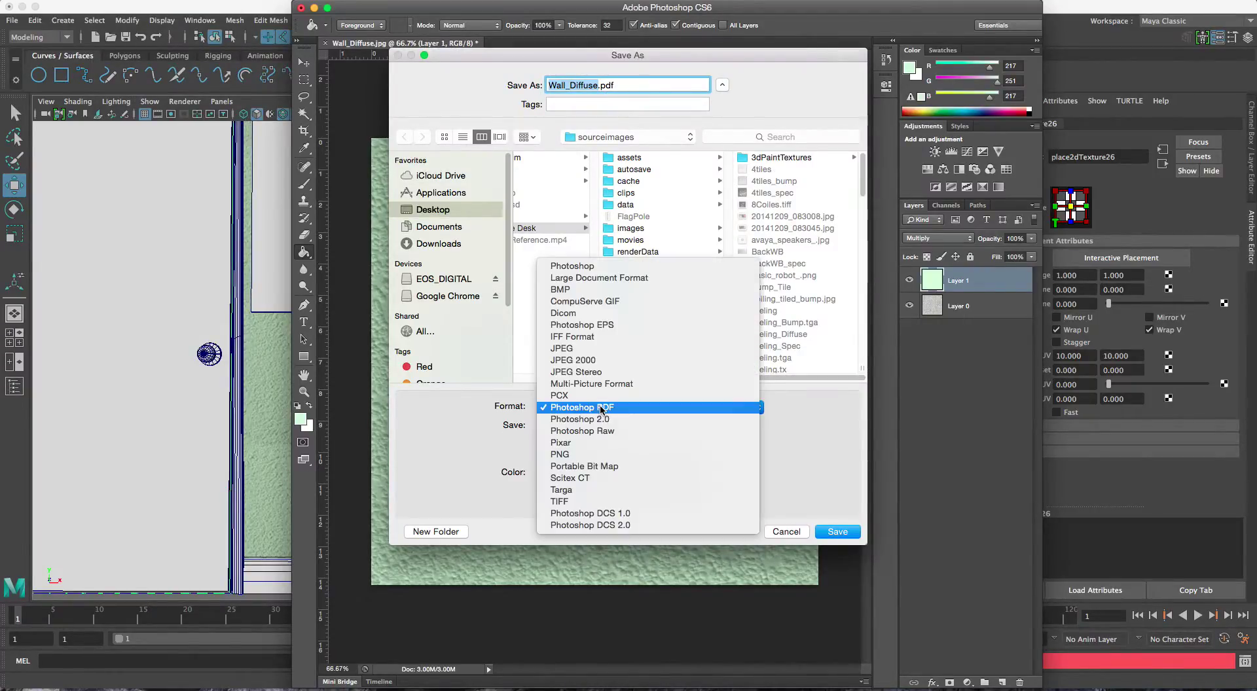
pyautogui.click(587, 492)
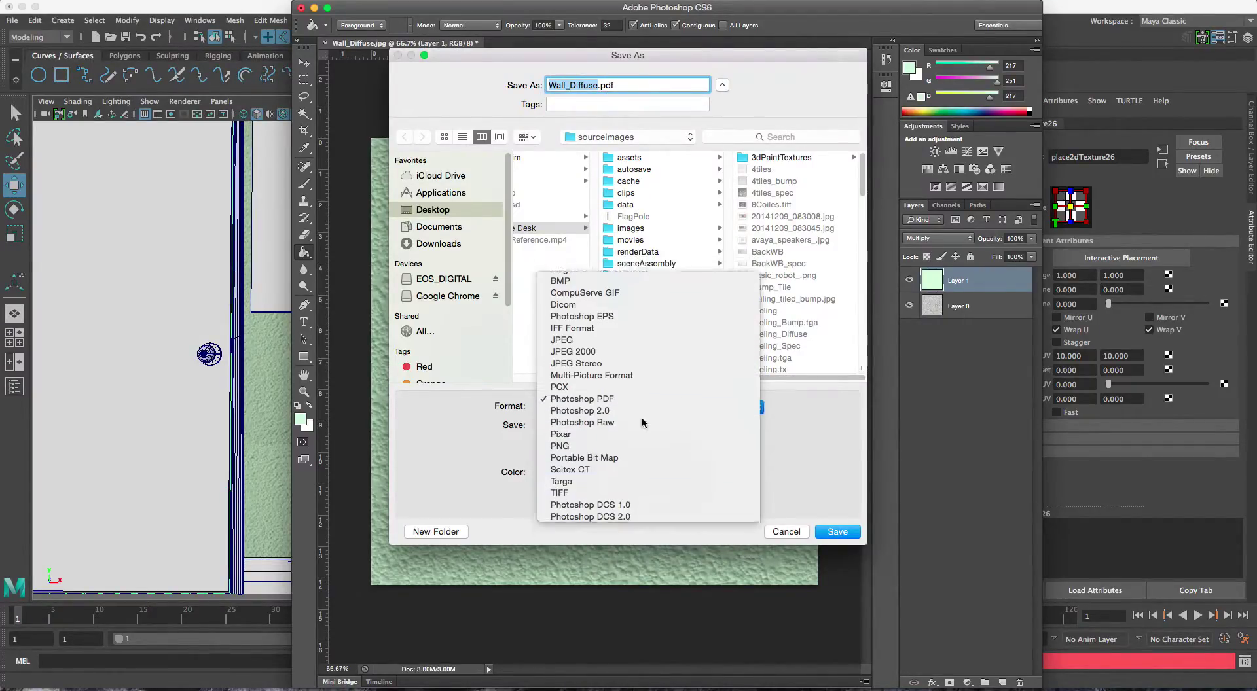
pyautogui.press('super+a')
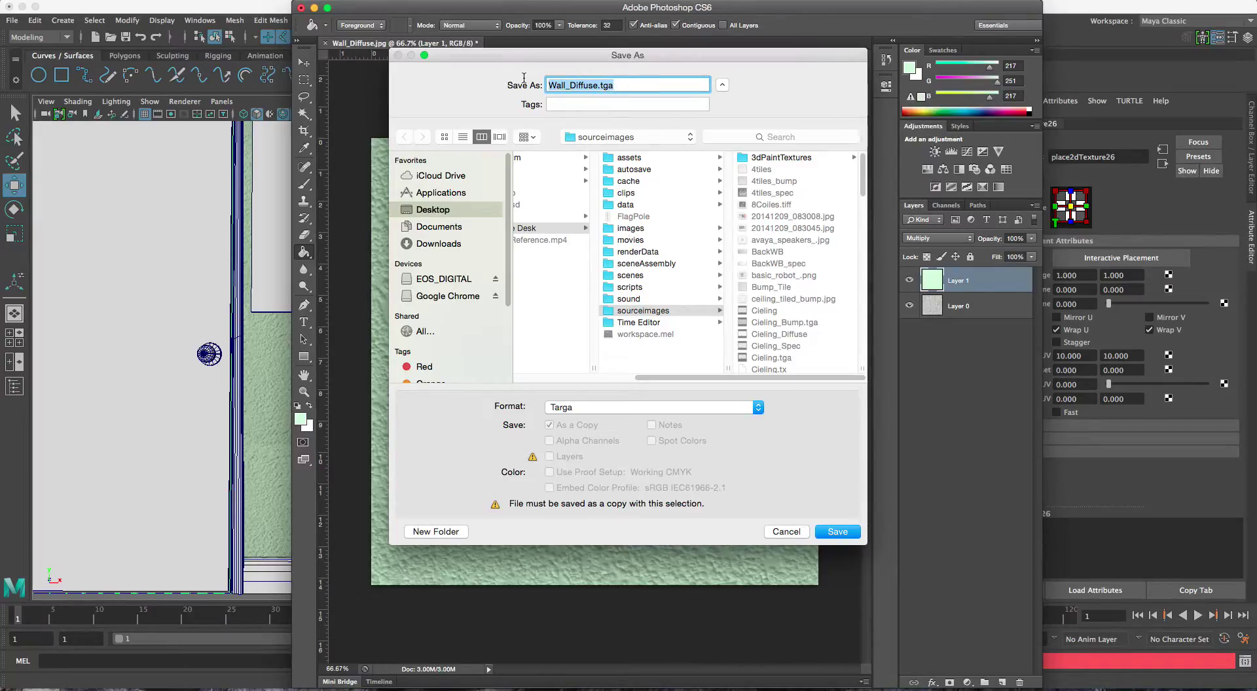
pyautogui.write('Wall')
pyautogui.press('Return')
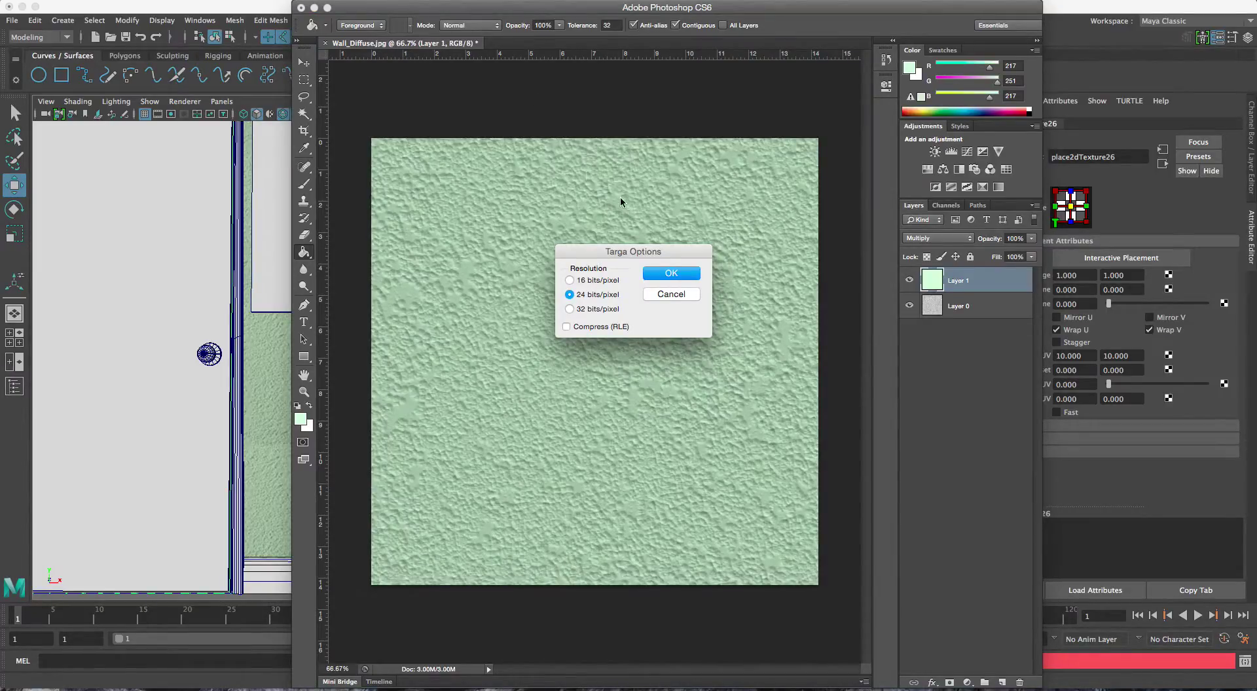
pyautogui.click(659, 275)
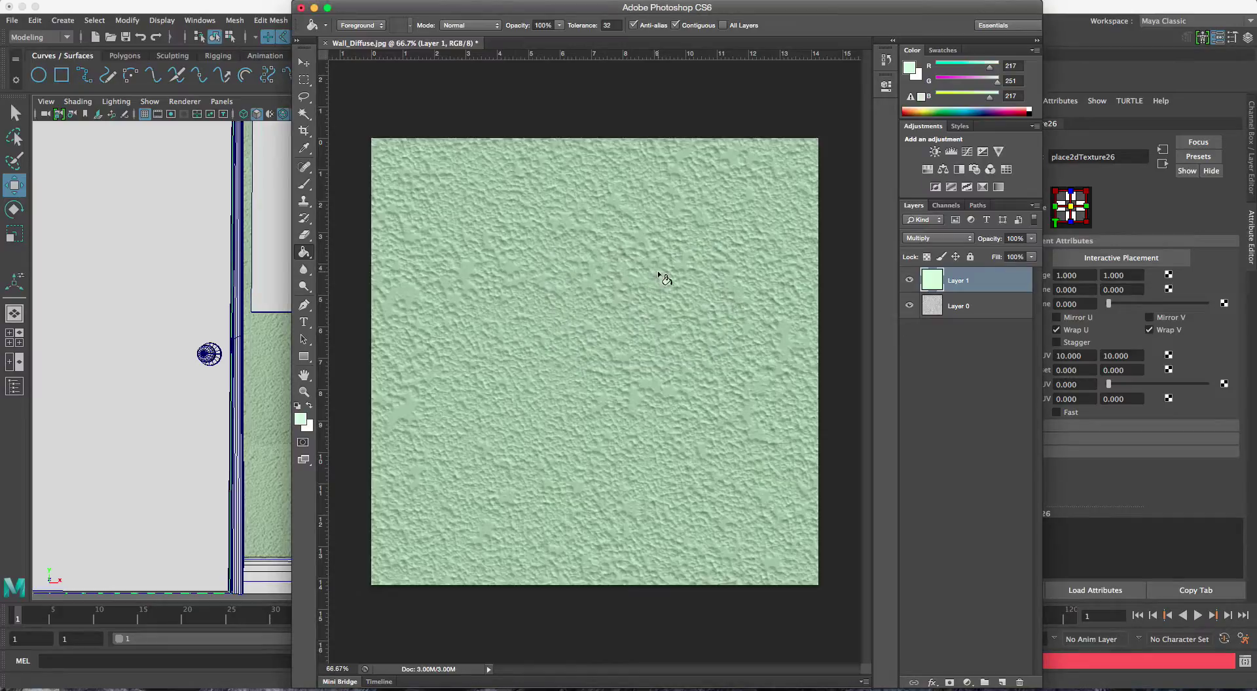
pyautogui.click(315, 8)
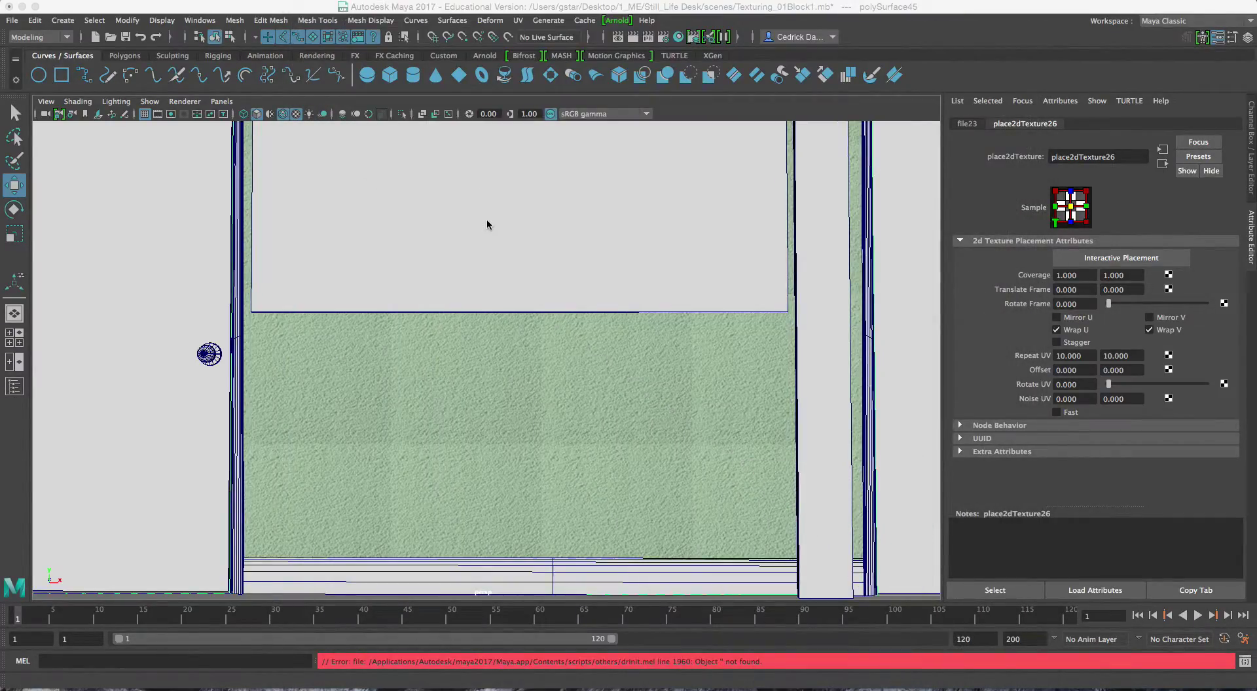
# Select the door wall and open the File texture connected to GreenWall's diffuse color.
pyautogui.click(575, 352)
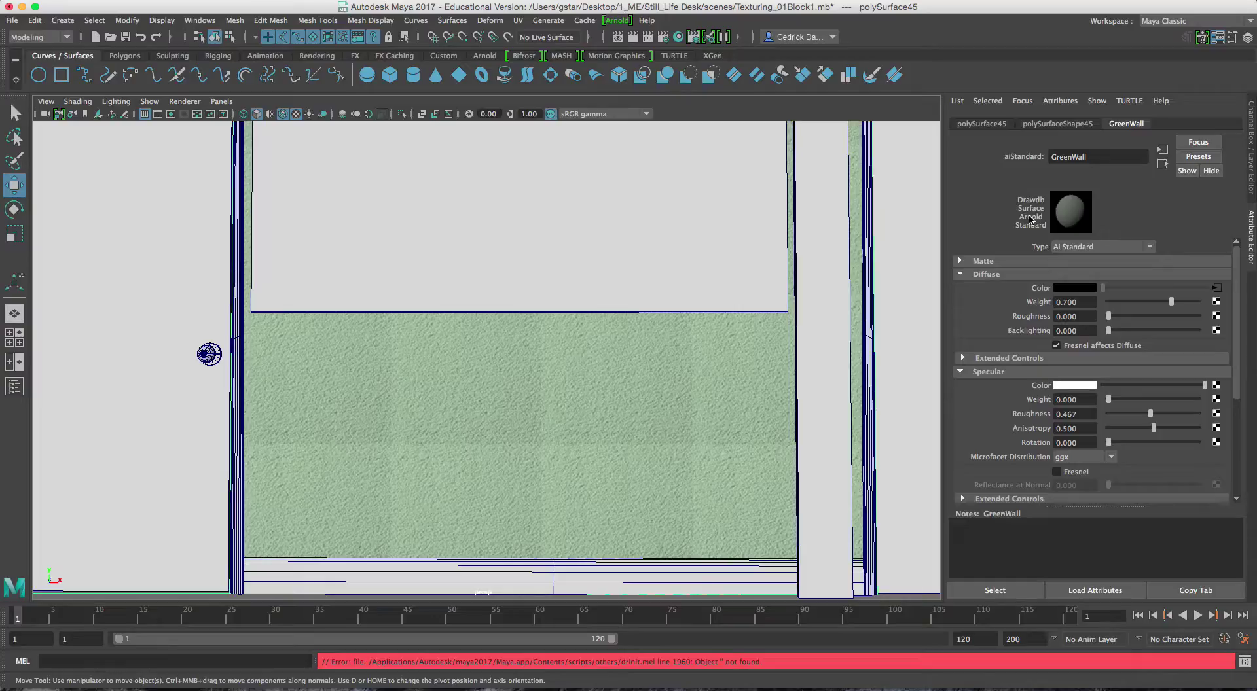
pyautogui.scroll(-2, 700, 390)
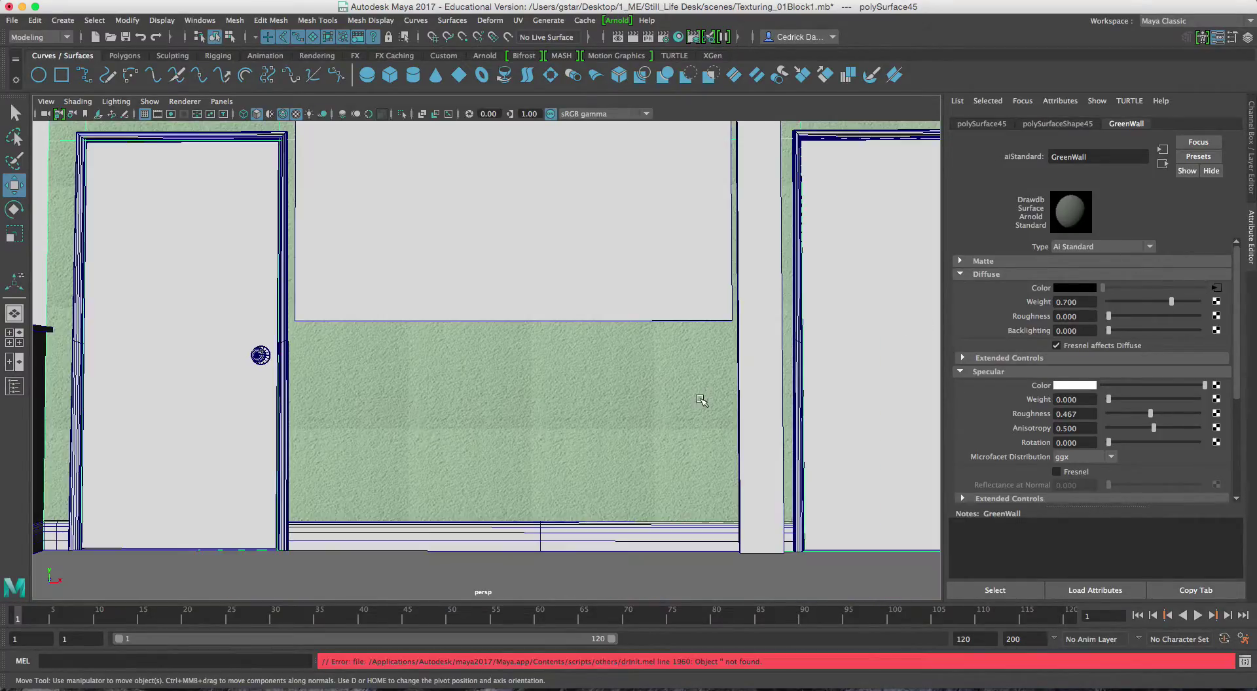
pyautogui.scroll(-3, 672, 401)
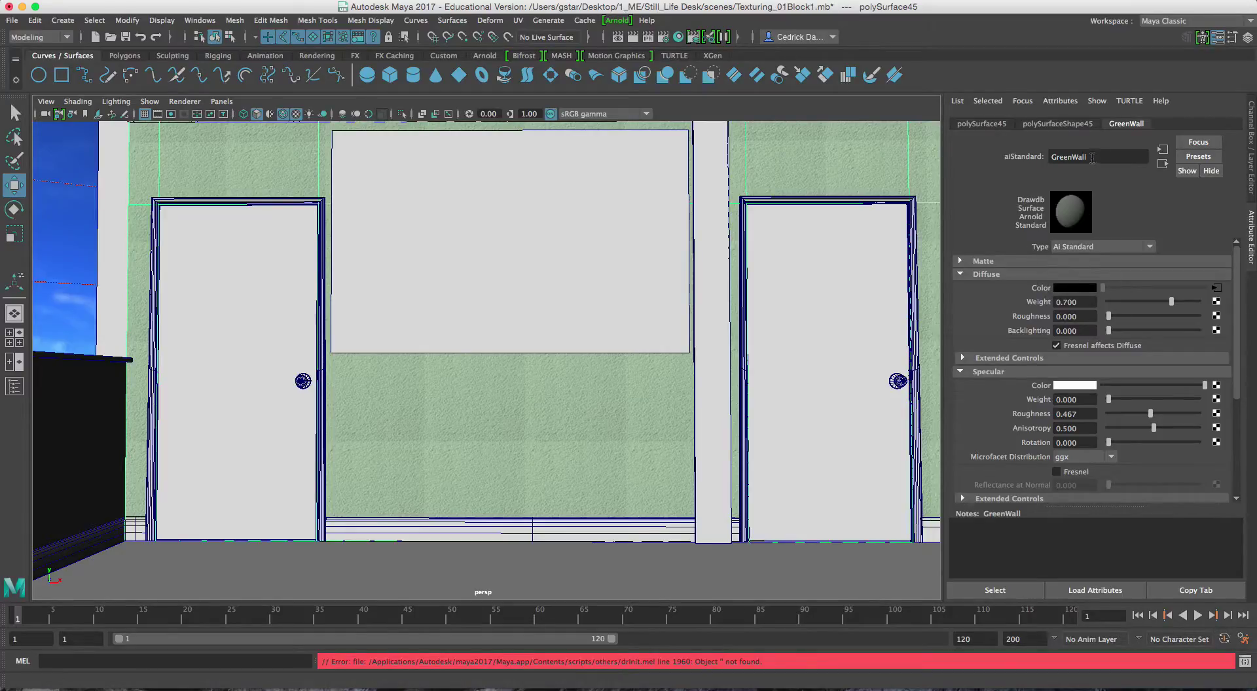
pyautogui.click(1216, 289)
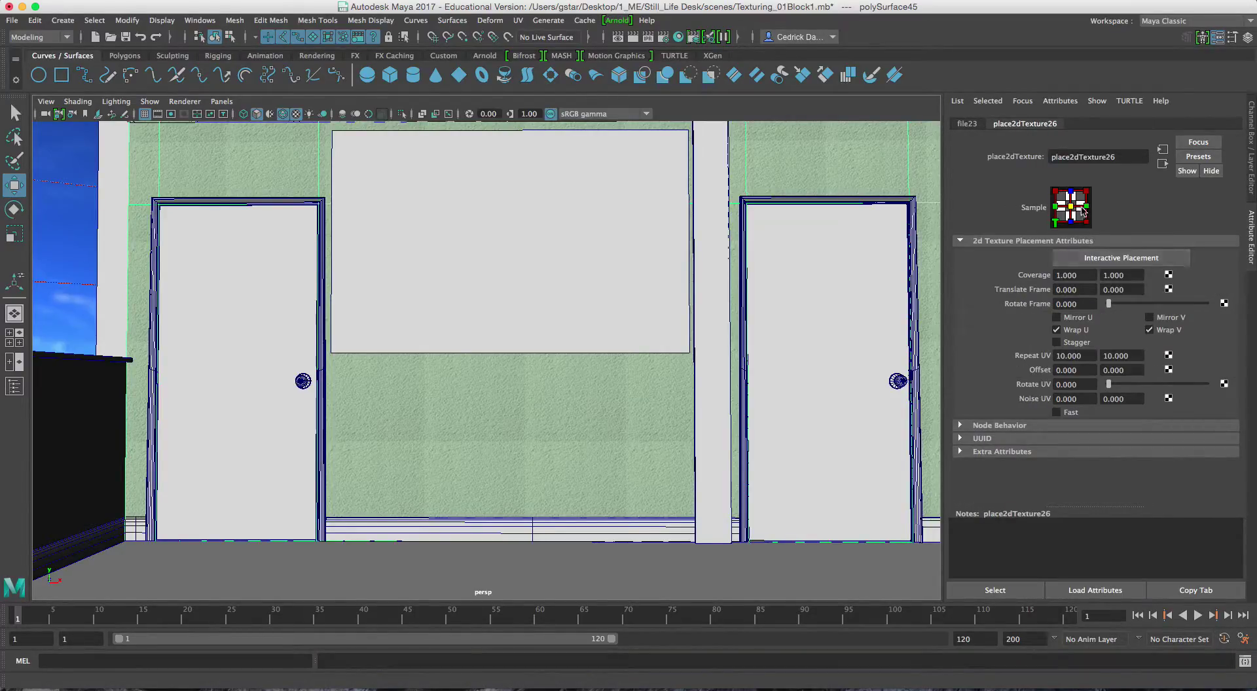
pyautogui.click(967, 124)
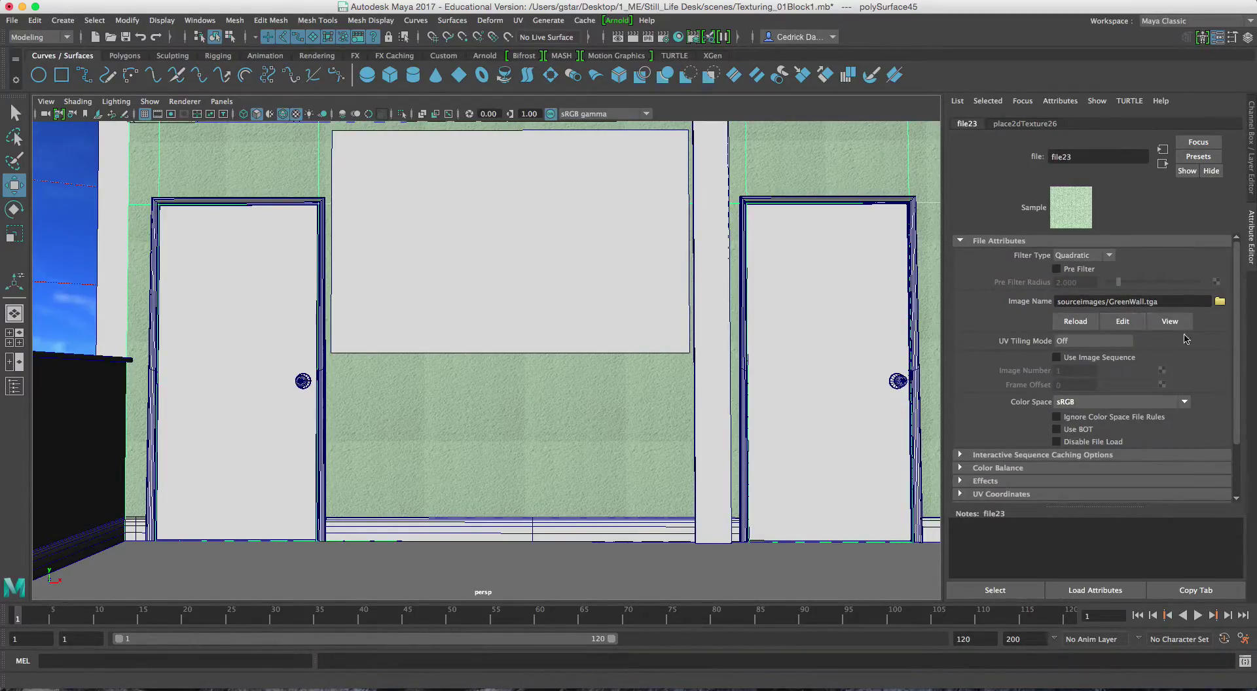
# Replace the File texture's image with WallDiffuse_01 from sourceimages, allowing all file types in the file browser.
pyautogui.click(1220, 303)
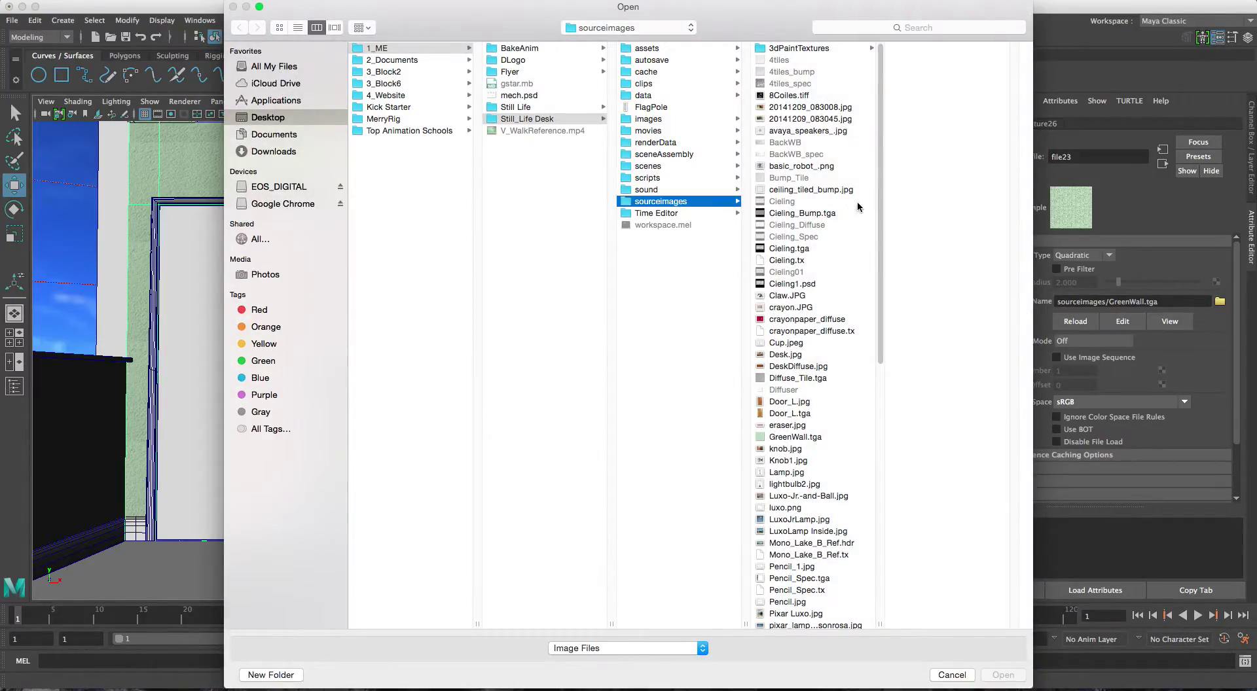
pyautogui.moveTo(882, 193); pyautogui.dragTo(874, 457)
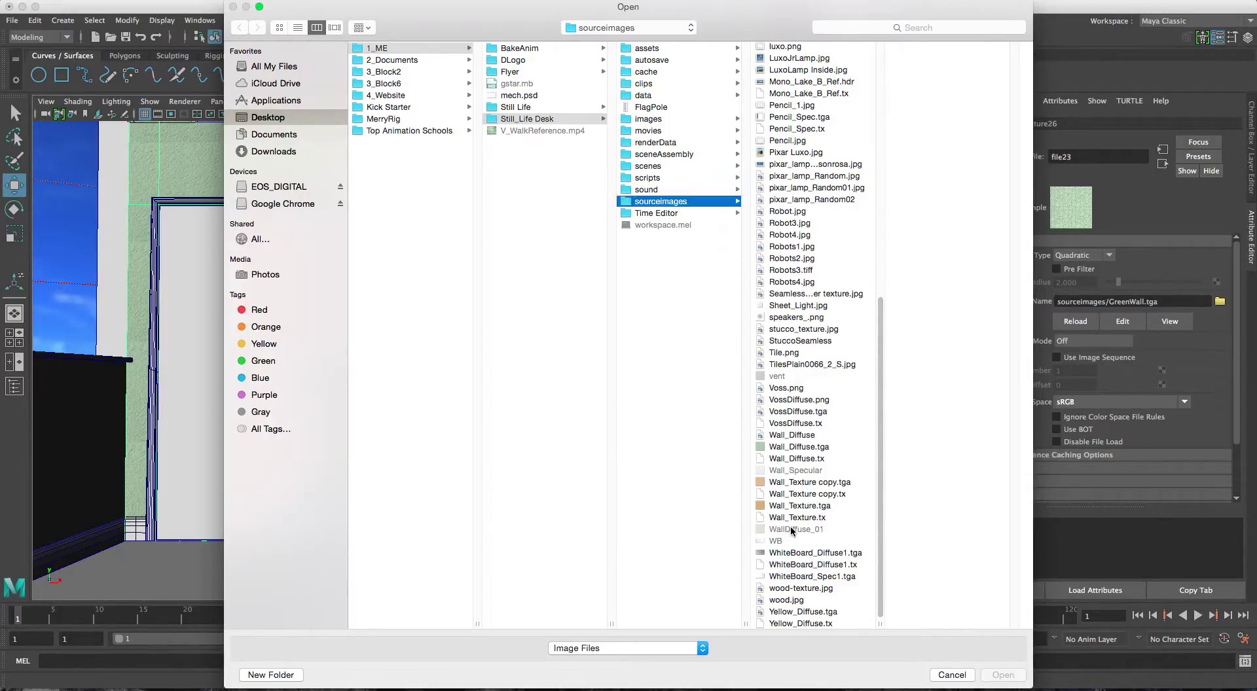
pyautogui.click(705, 654)
pyautogui.click(664, 660)
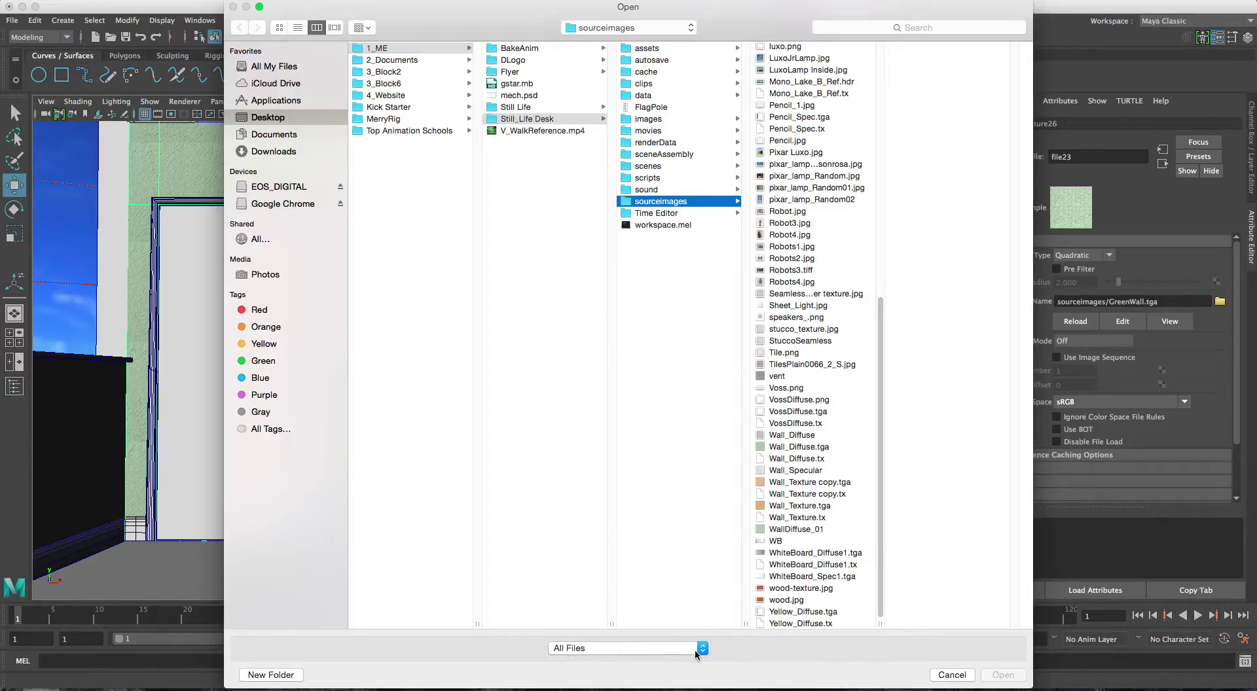
pyautogui.click(805, 530)
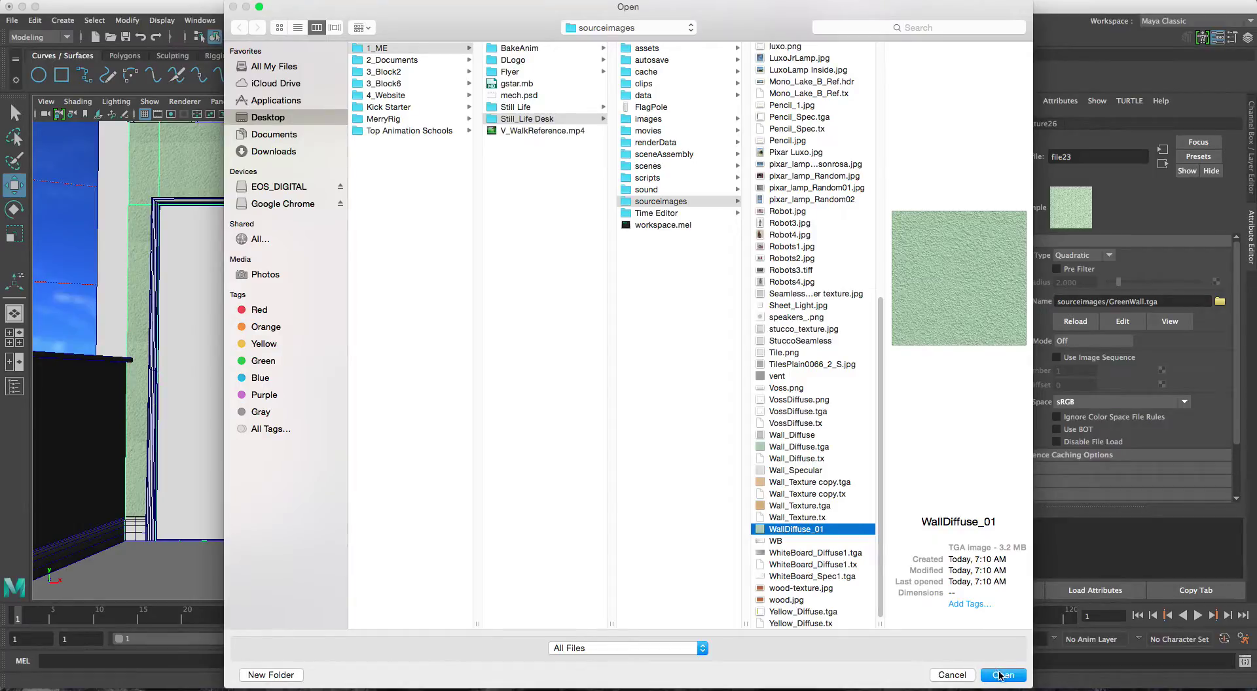
pyautogui.click(1000, 675)
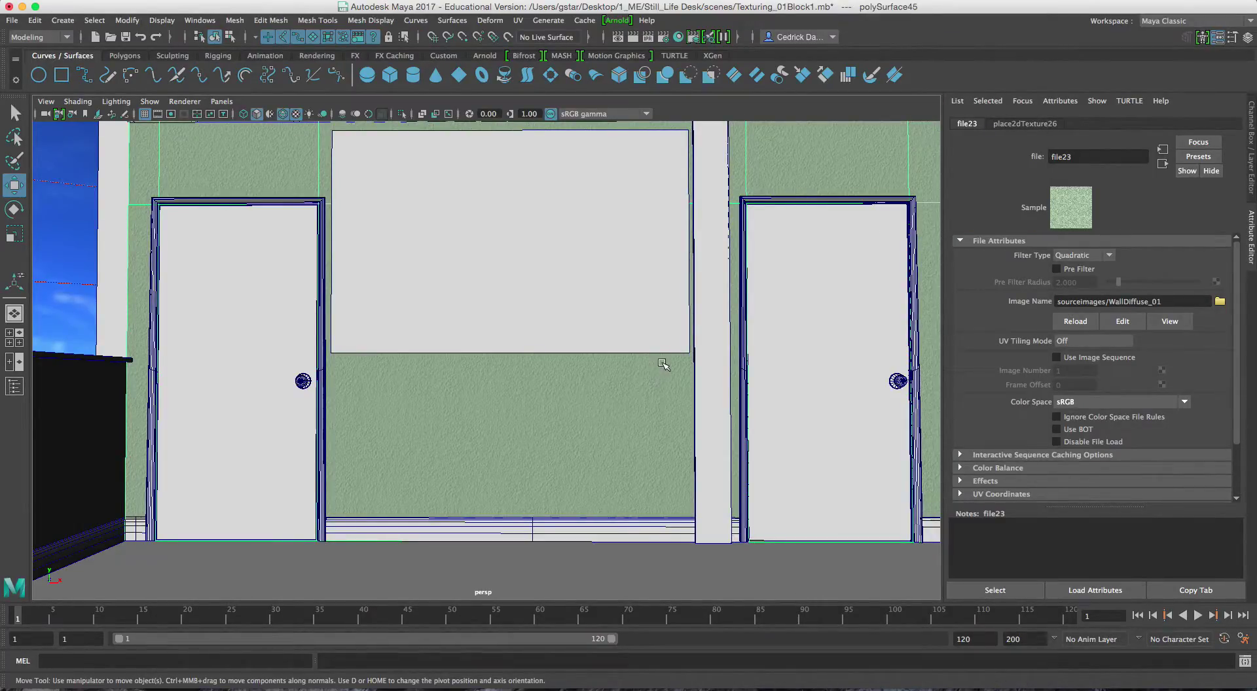
# Examine the stucco texture's scale and tiling on the door wall, from close up and from farther away.
pyautogui.keyDown('alt'); pyautogui.moveTo(623, 359); pyautogui.dragTo(483, 464, button='middle'); pyautogui.keyUp('alt')
pyautogui.keyDown('alt'); pyautogui.moveTo(633, 431); pyautogui.dragTo(474, 441, button='middle'); pyautogui.keyUp('alt')
pyautogui.scroll(4, 619, 428)
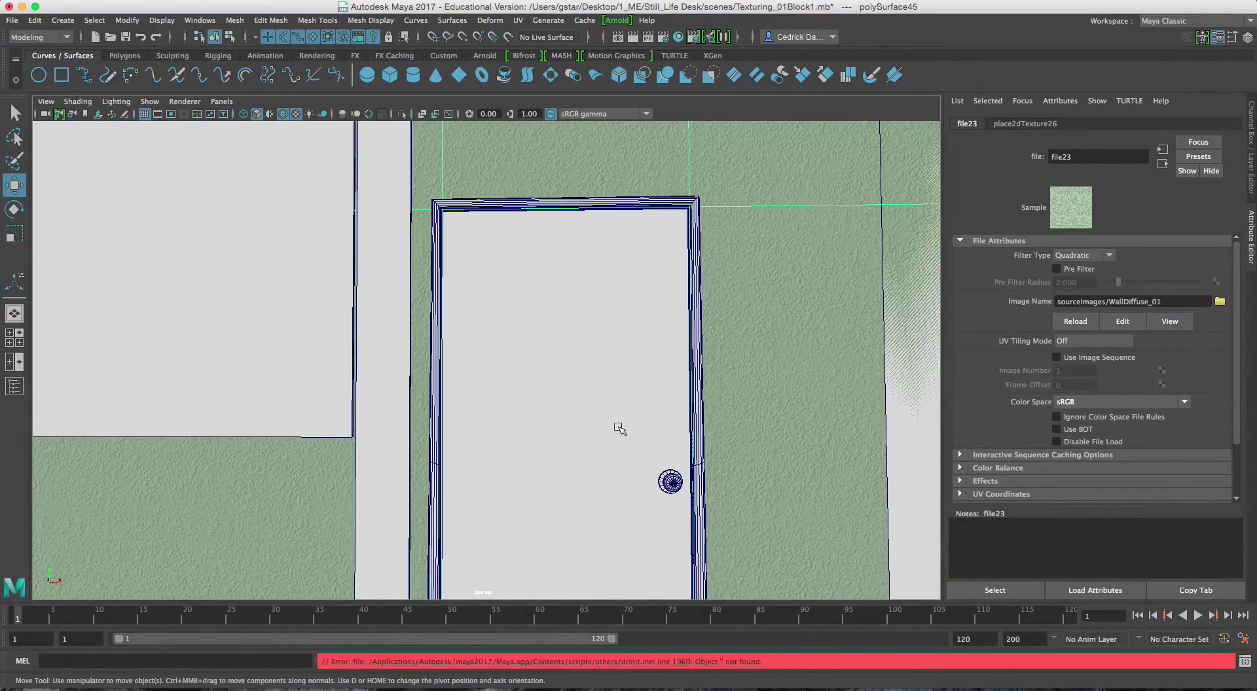
pyautogui.scroll(3, 621, 429)
pyautogui.scroll(-3, 602, 413)
pyautogui.keyDown('alt'); pyautogui.moveTo(621, 429); pyautogui.dragTo(590, 401, button='middle'); pyautogui.keyUp('alt')
pyautogui.scroll(4, 613, 409)
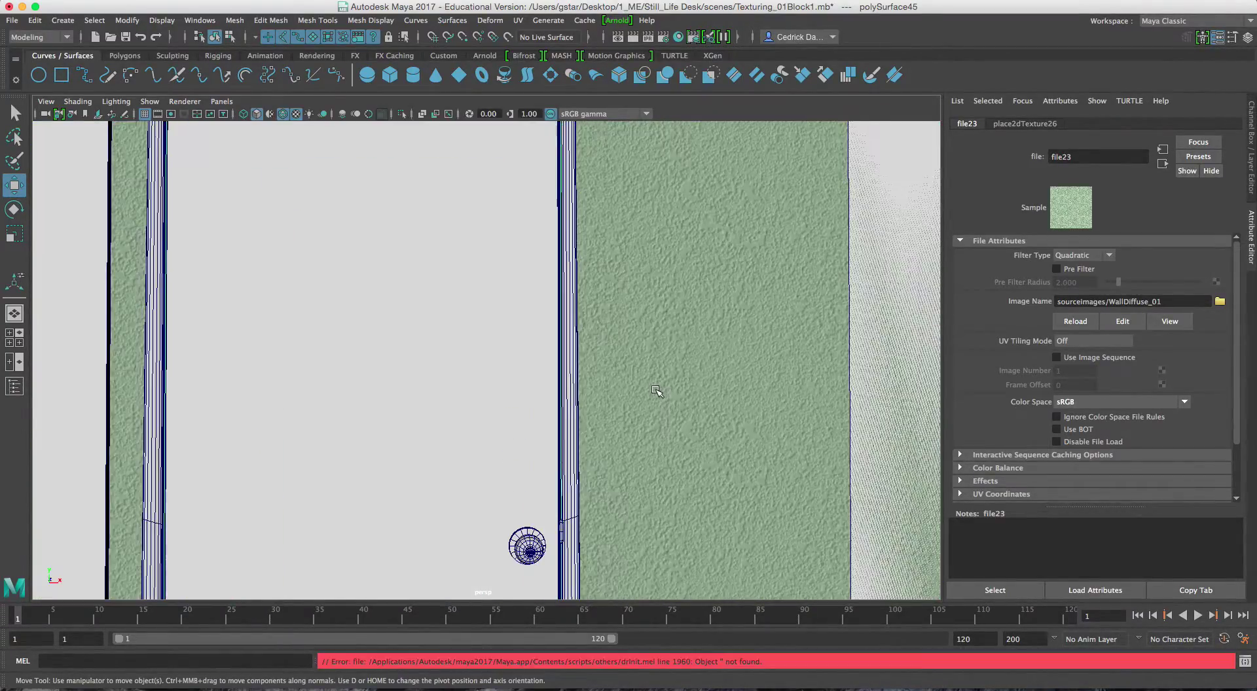
pyautogui.scroll(-3, 714, 370)
pyautogui.scroll(6, 702, 368)
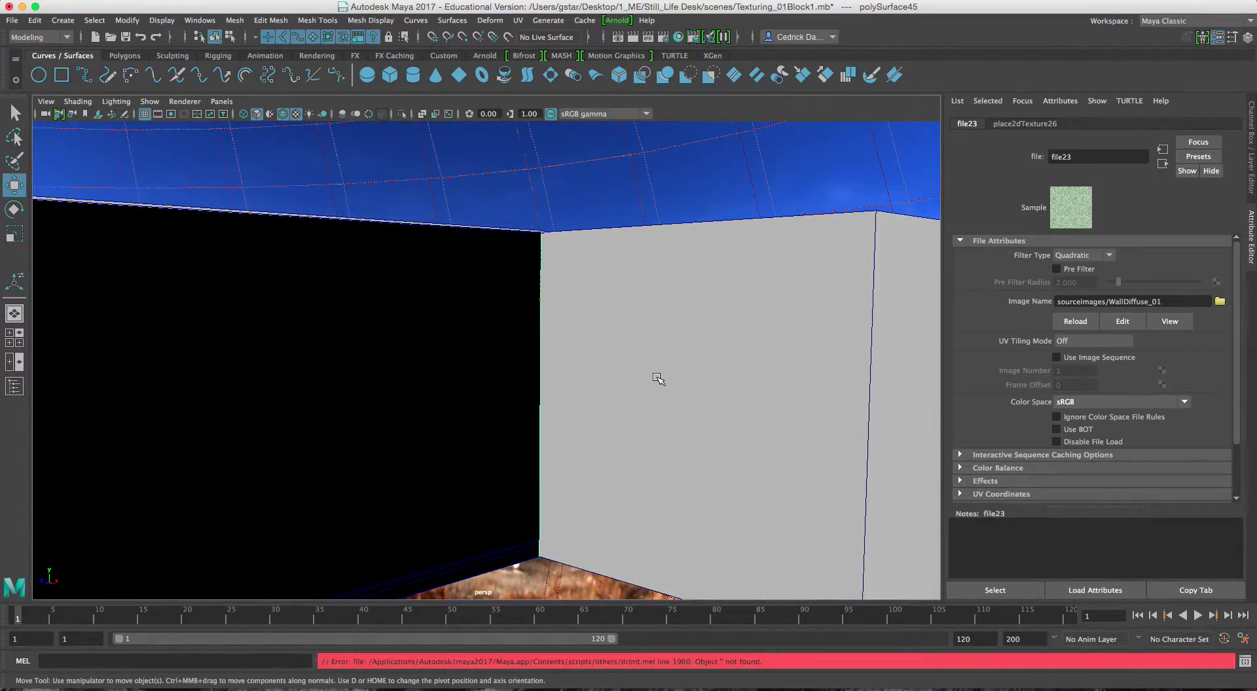
pyautogui.click(655, 376)
pyautogui.scroll(-1, 641, 386)
pyautogui.keyDown('alt'); pyautogui.moveTo(610, 380); pyautogui.dragTo(549, 381); pyautogui.keyUp('alt')
pyautogui.keyDown('alt'); pyautogui.moveTo(548, 381); pyautogui.dragTo(570, 378, button='right'); pyautogui.keyUp('alt')
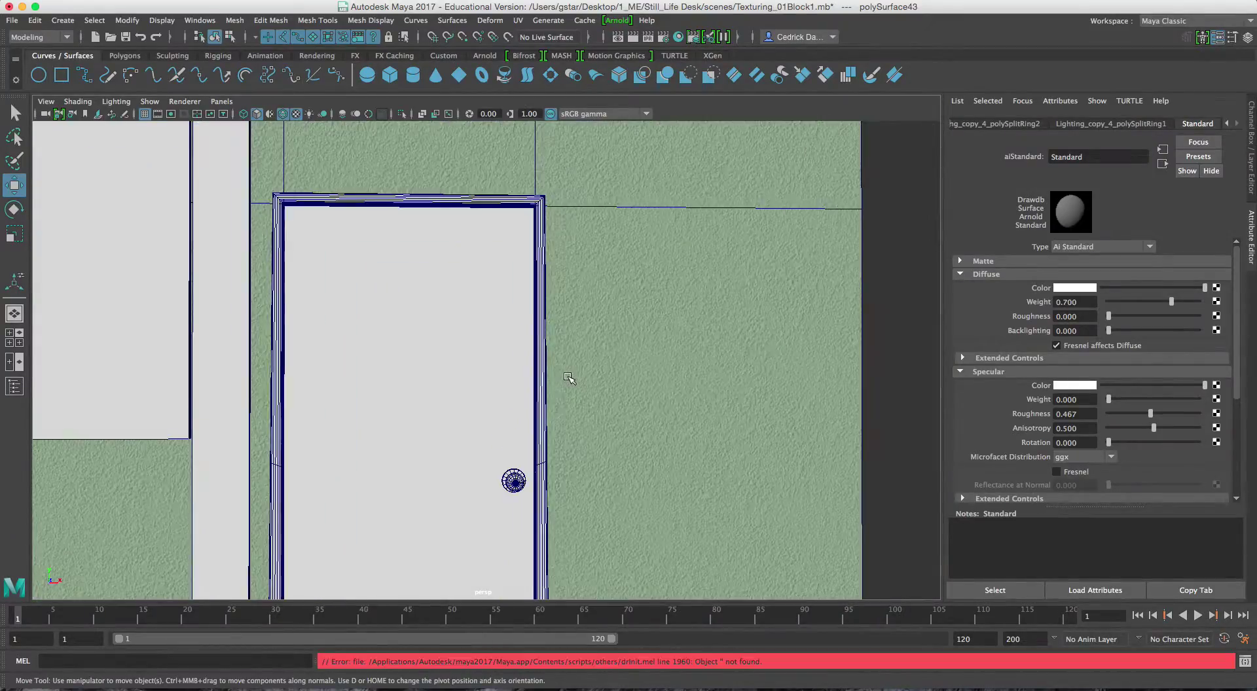
pyautogui.keyDown('alt'); pyautogui.moveTo(625, 355); pyautogui.dragTo(611, 310, button='middle'); pyautogui.keyUp('alt')
pyautogui.keyDown('alt'); pyautogui.moveTo(611, 312); pyautogui.dragTo(618, 331); pyautogui.keyUp('alt')
pyautogui.scroll(-2, 617, 331)
pyautogui.keyDown('alt'); pyautogui.moveTo(614, 328); pyautogui.dragTo(619, 319, button='middle'); pyautogui.keyUp('alt')
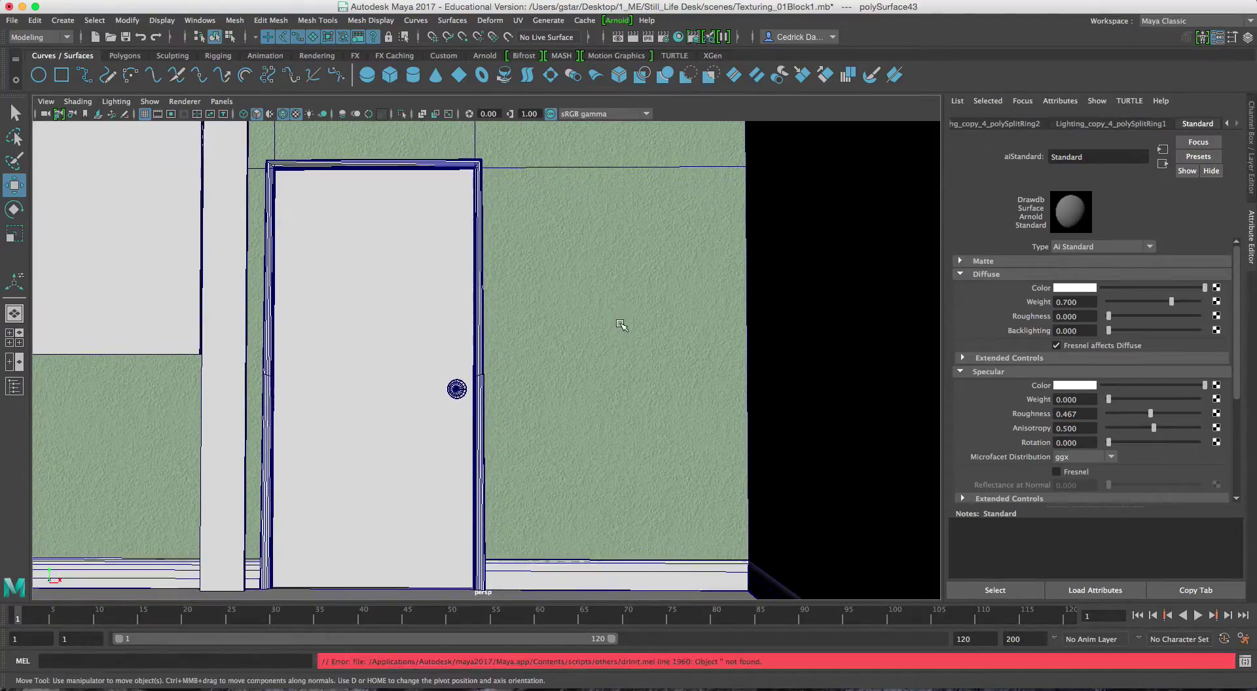
# Set Repeat UV to 30 by 30 in the 2D placement of the door wall's diffuse File texture.
pyautogui.click(573, 334)
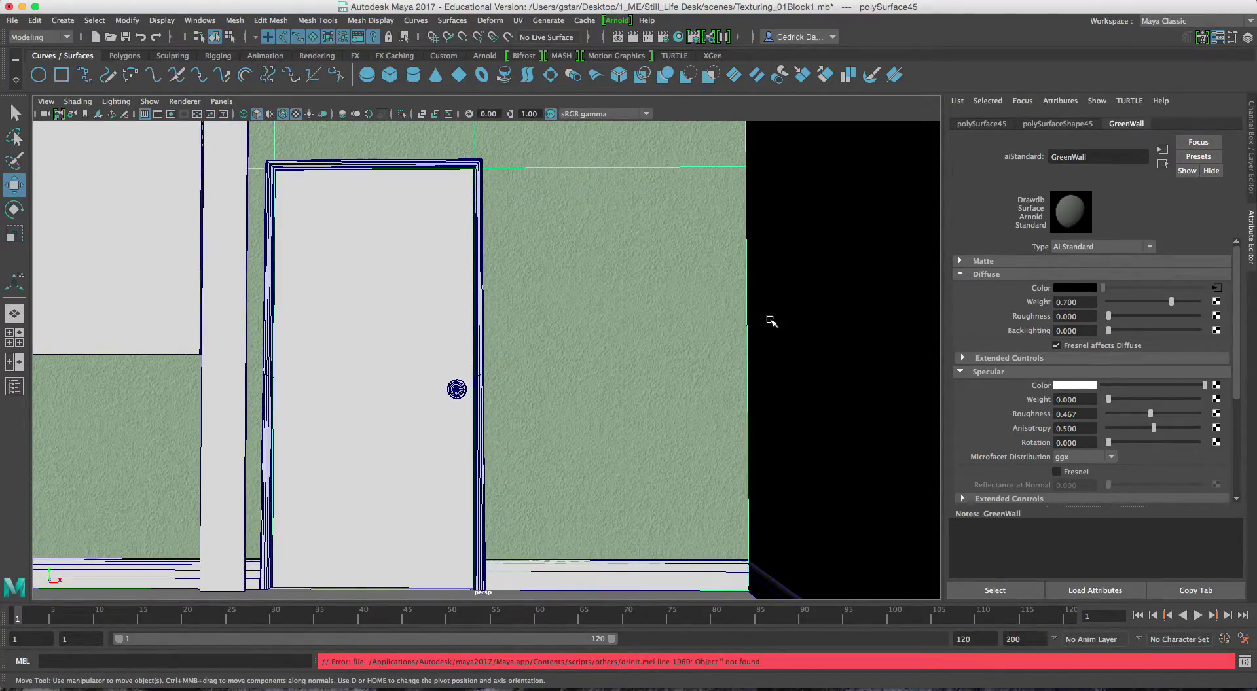
pyautogui.click(1217, 289)
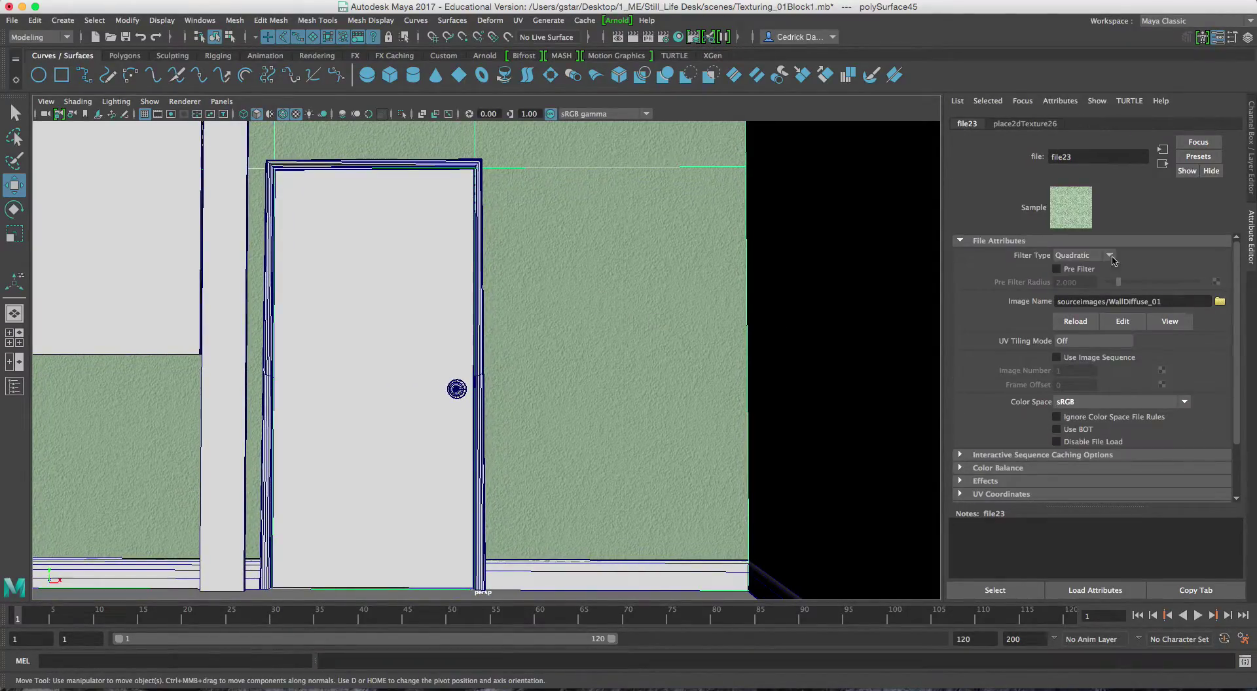
pyautogui.click(1012, 124)
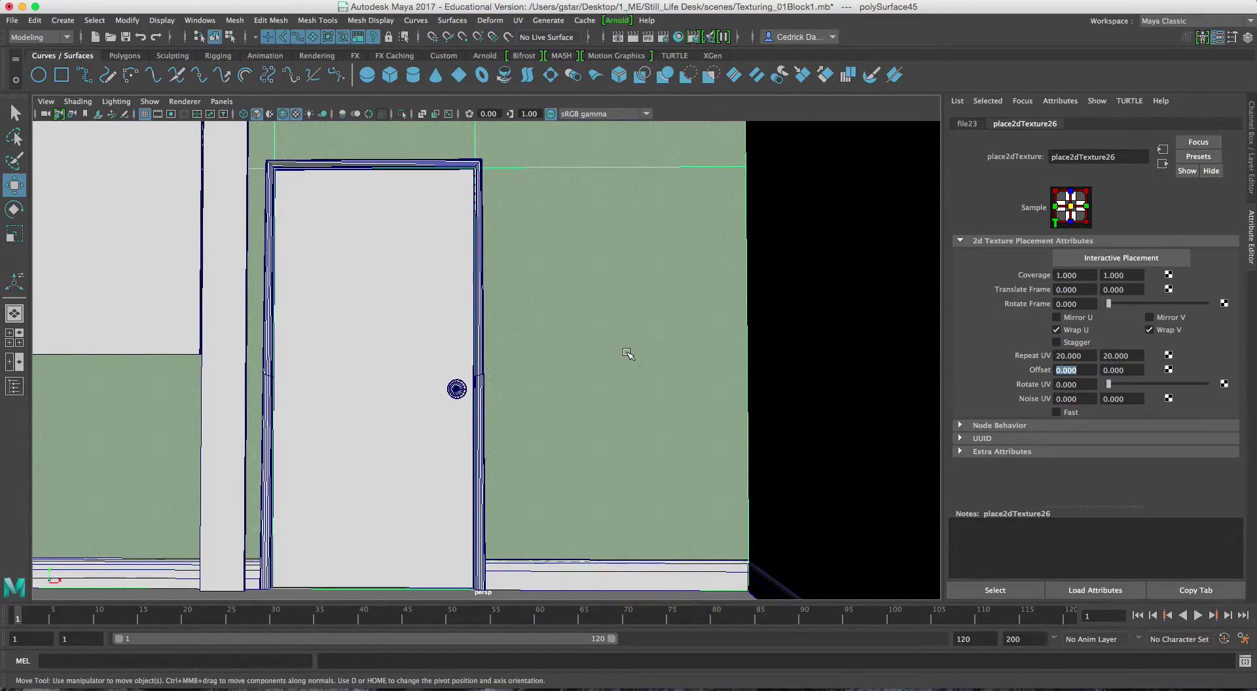
pyautogui.scroll(3, 629, 354)
pyautogui.scroll(5, 648, 354)
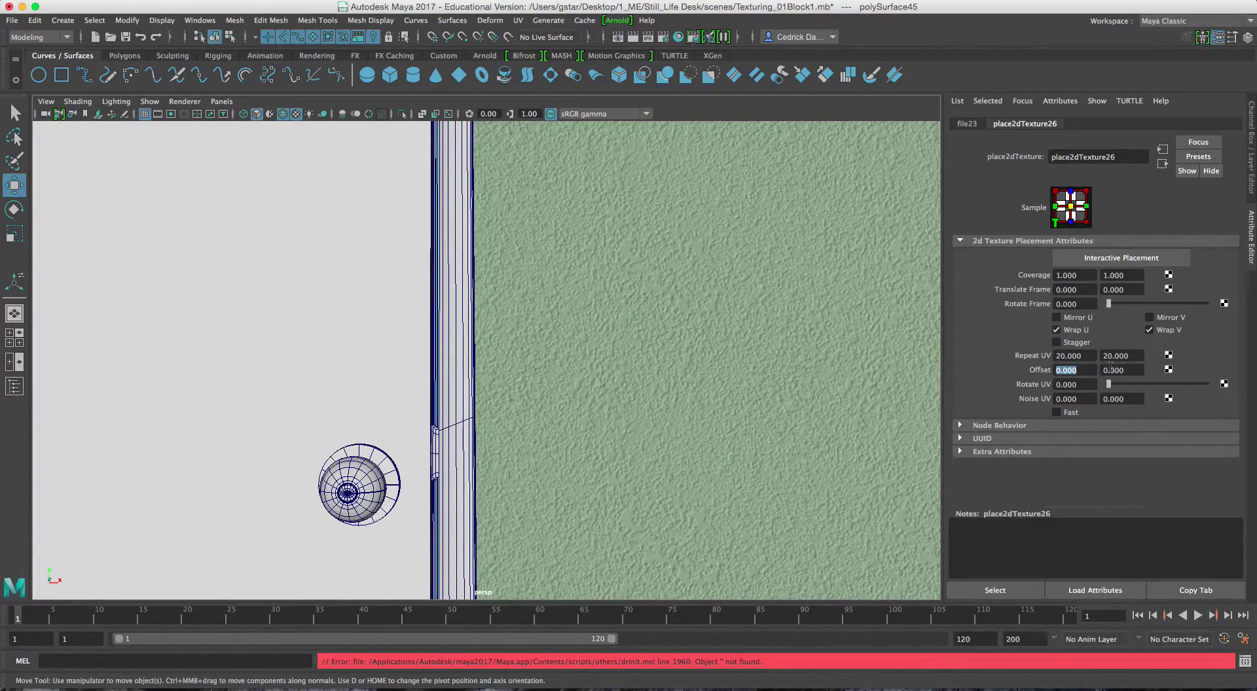
pyautogui.write('0')
pyautogui.press('Tab')
pyautogui.write('30')
pyautogui.press('Tab')
pyautogui.scroll(-5, 884, 373)
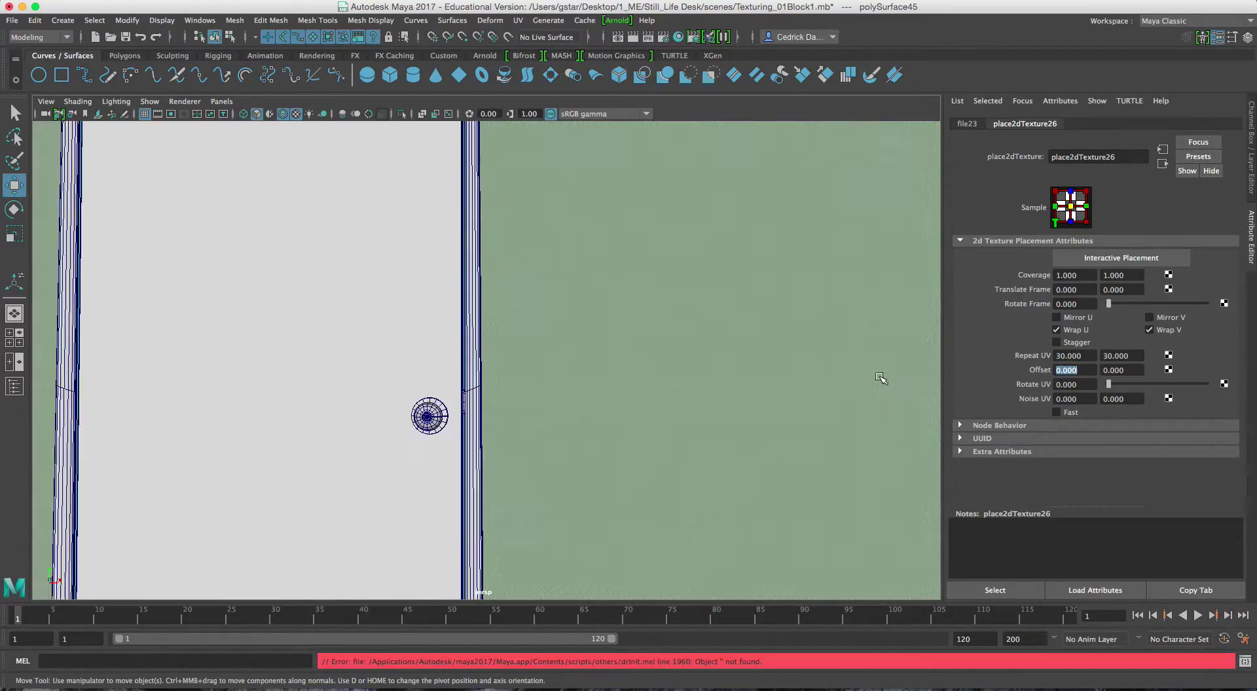
pyautogui.scroll(-5, 714, 385)
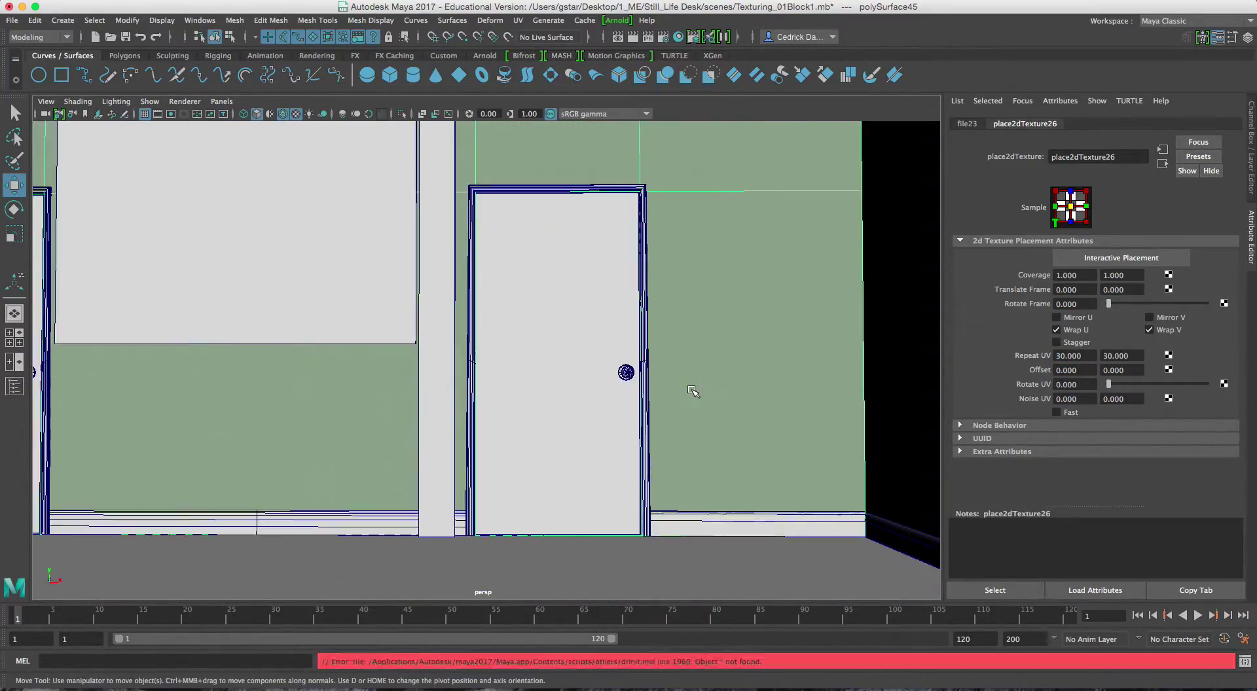
# Select the untextured window wall sections together with the bare side wall beyond the second door.
pyautogui.keyDown('alt'); pyautogui.moveTo(766, 373); pyautogui.dragTo(720, 391); pyautogui.keyUp('alt')
pyautogui.keyDown('alt'); pyautogui.moveTo(645, 392); pyautogui.dragTo(757, 395, button='middle'); pyautogui.keyUp('alt')
pyautogui.keyDown('alt'); pyautogui.moveTo(758, 395); pyautogui.dragTo(745, 401); pyautogui.keyUp('alt')
pyautogui.keyDown('alt'); pyautogui.moveTo(632, 405); pyautogui.dragTo(705, 390, button='middle'); pyautogui.keyUp('alt')
pyautogui.click(67, 443)
pyautogui.click(304, 409)
pyautogui.click(254, 429)
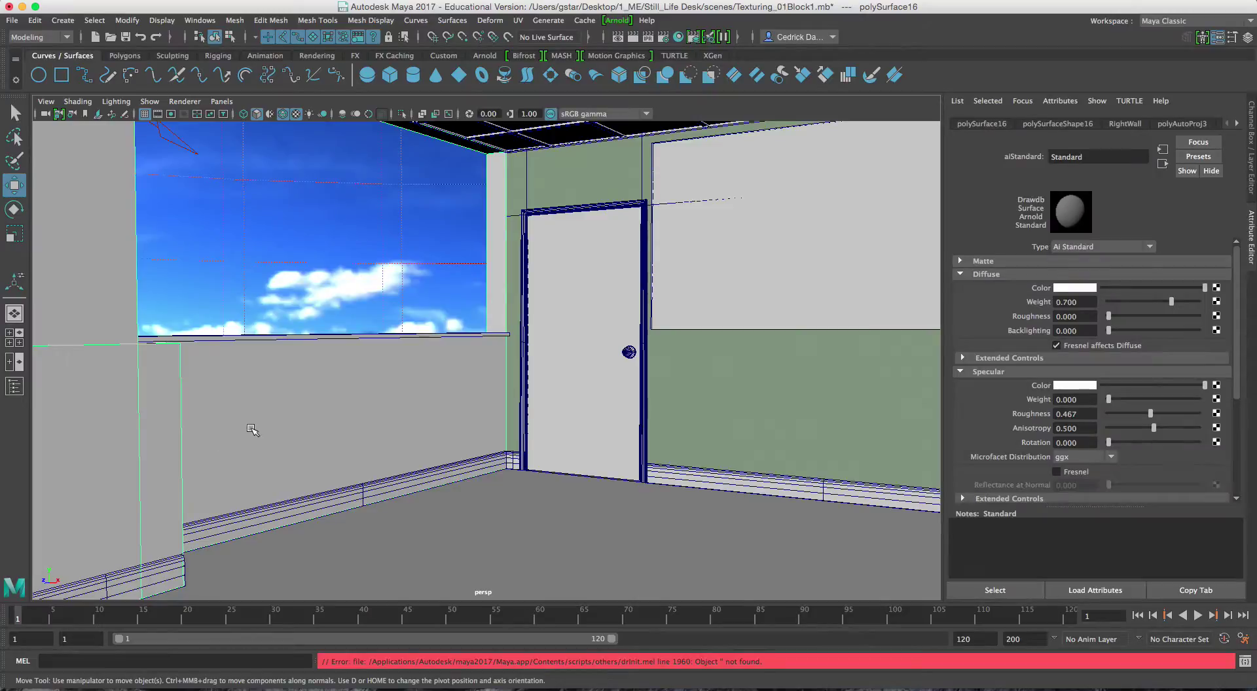
pyautogui.keyDown('alt'); pyautogui.moveTo(318, 416); pyautogui.dragTo(216, 415, button='middle'); pyautogui.keyUp('alt')
pyautogui.keyDown('alt'); pyautogui.moveTo(217, 415); pyautogui.dragTo(378, 410); pyautogui.keyUp('alt')
pyautogui.keyDown('alt'); pyautogui.moveTo(655, 401); pyautogui.dragTo(337, 412, button='middle'); pyautogui.keyUp('alt')
pyautogui.keyDown('alt'); pyautogui.moveTo(337, 413); pyautogui.dragTo(486, 401); pyautogui.keyUp('alt')
pyautogui.keyDown('alt'); pyautogui.moveTo(494, 404); pyautogui.dragTo(412, 418, button='middle'); pyautogui.keyUp('alt')
pyautogui.keyDown('alt'); pyautogui.moveTo(778, 380); pyautogui.dragTo(878, 364); pyautogui.keyUp('alt')
pyautogui.click(895, 359)
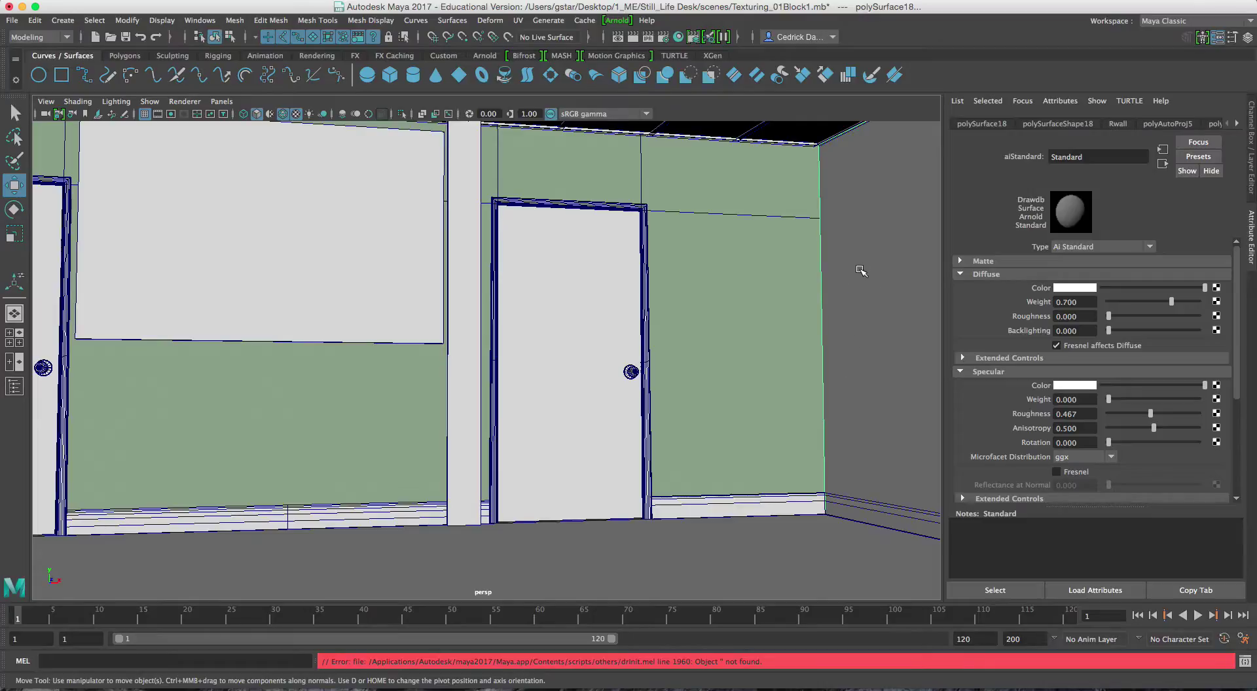
# Try the existing Wall_Texture material on the selected walls, and check which material the door wall uses.
pyautogui.rightClick(863, 259)
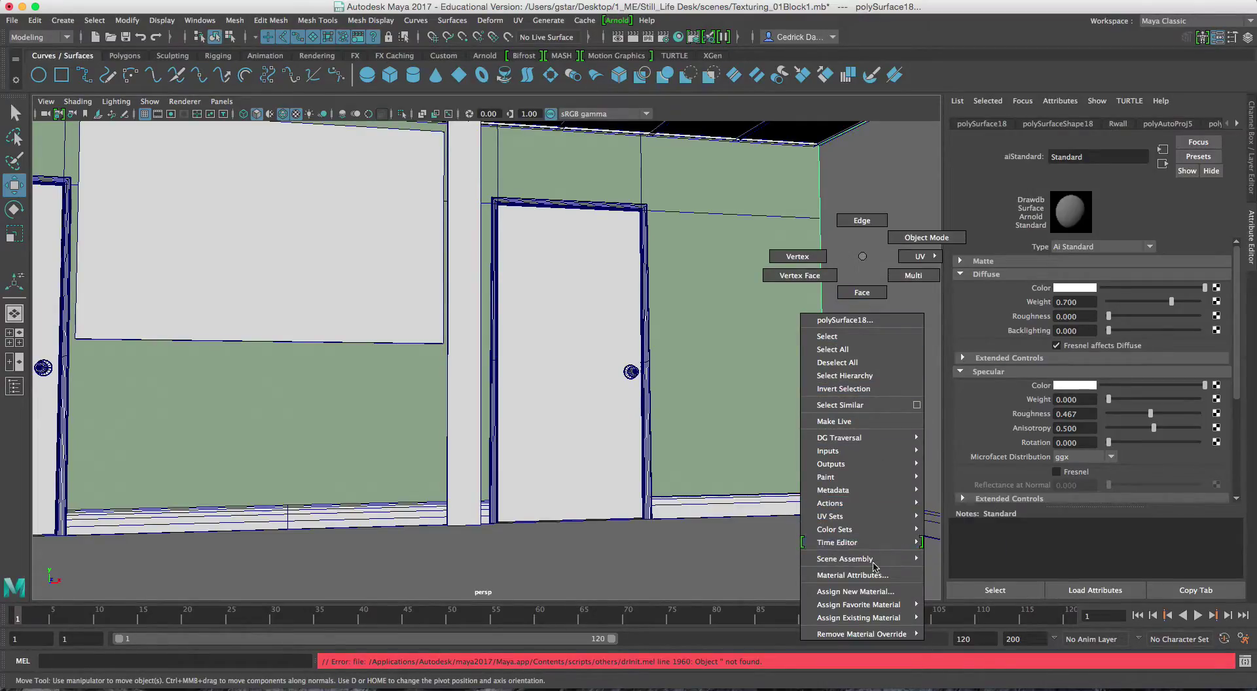
pyautogui.moveTo(873, 616)
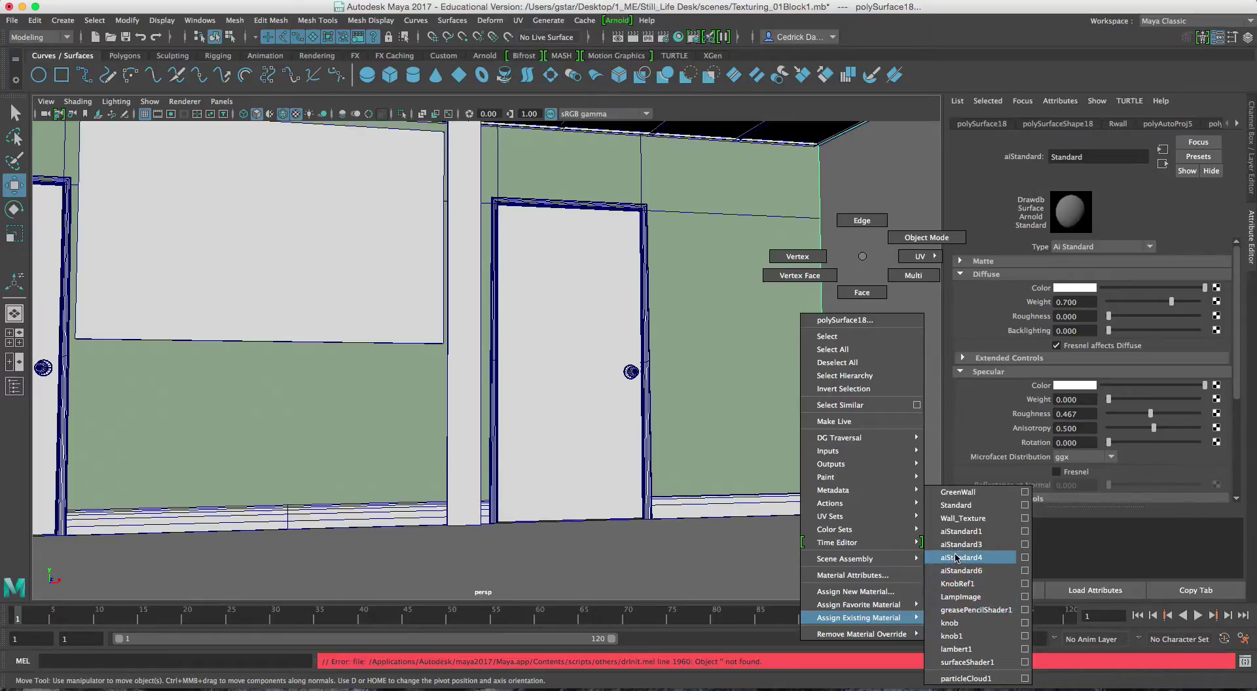
pyautogui.click(967, 519)
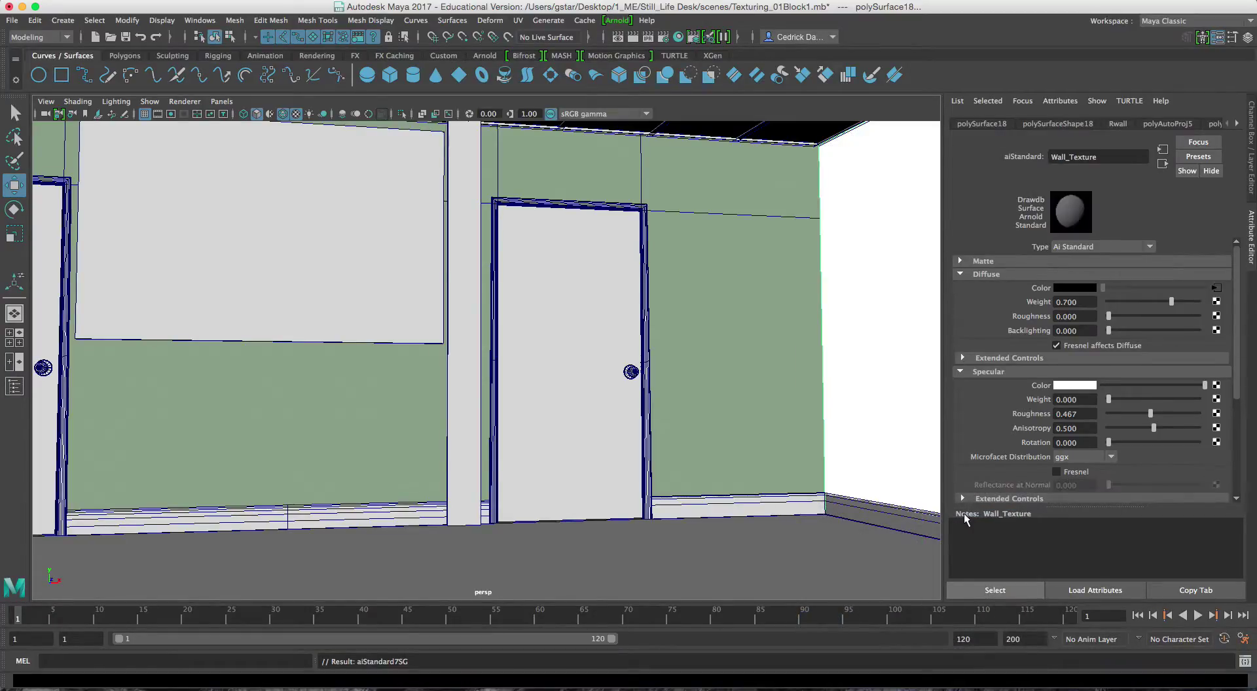
pyautogui.click(799, 266)
pyautogui.click(859, 263)
pyautogui.click(790, 275)
pyautogui.press('super+z')
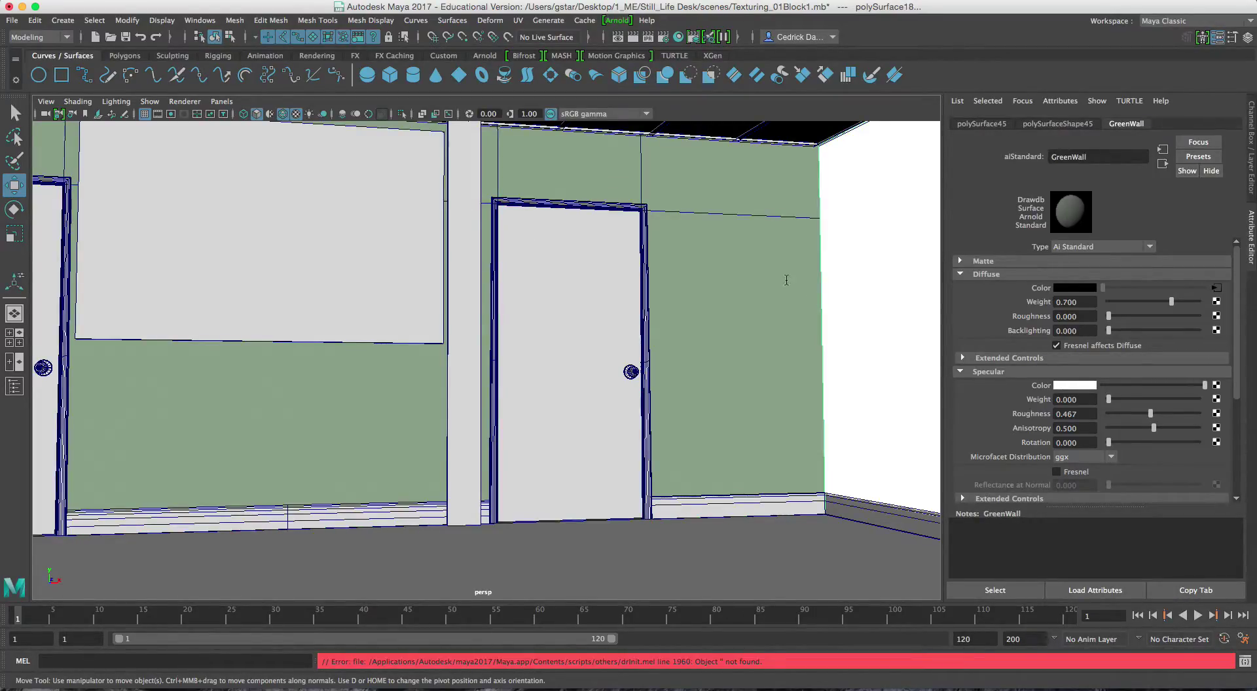
# Assign the existing GreenWall material to the selected window wall sections and side wall.
pyautogui.moveTo(866, 218); pyautogui.dragTo(970, 492, button='right')
pyautogui.click(765, 394)
pyautogui.keyDown('alt'); pyautogui.moveTo(710, 392); pyautogui.dragTo(822, 402); pyautogui.keyUp('alt')
pyautogui.moveTo(820, 400)
pyautogui.keyDown('alt'); pyautogui.mouseDown(button='middle')
pyautogui.moveTo(798, 402)
pyautogui.moveTo(801, 416)
pyautogui.mouseUp(button='middle'); pyautogui.keyUp('alt')
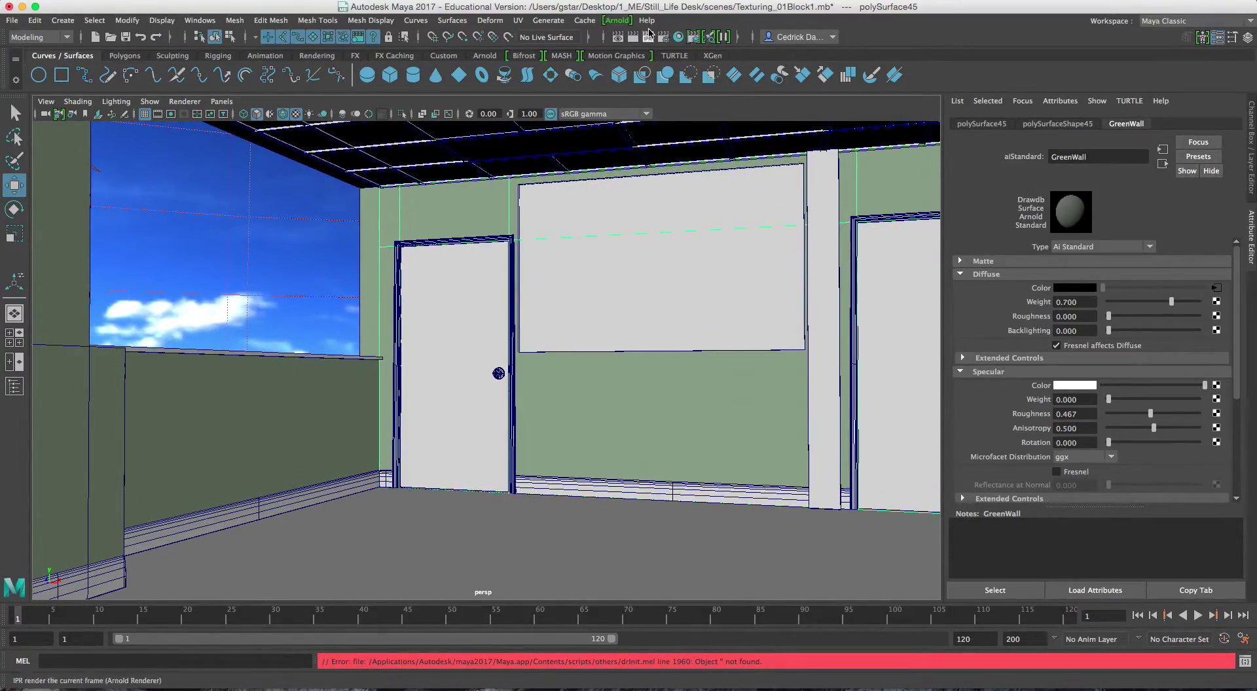
# Render the current perspective view of the room in the Arnold Render View.
pyautogui.click(617, 20)
pyautogui.click(632, 44)
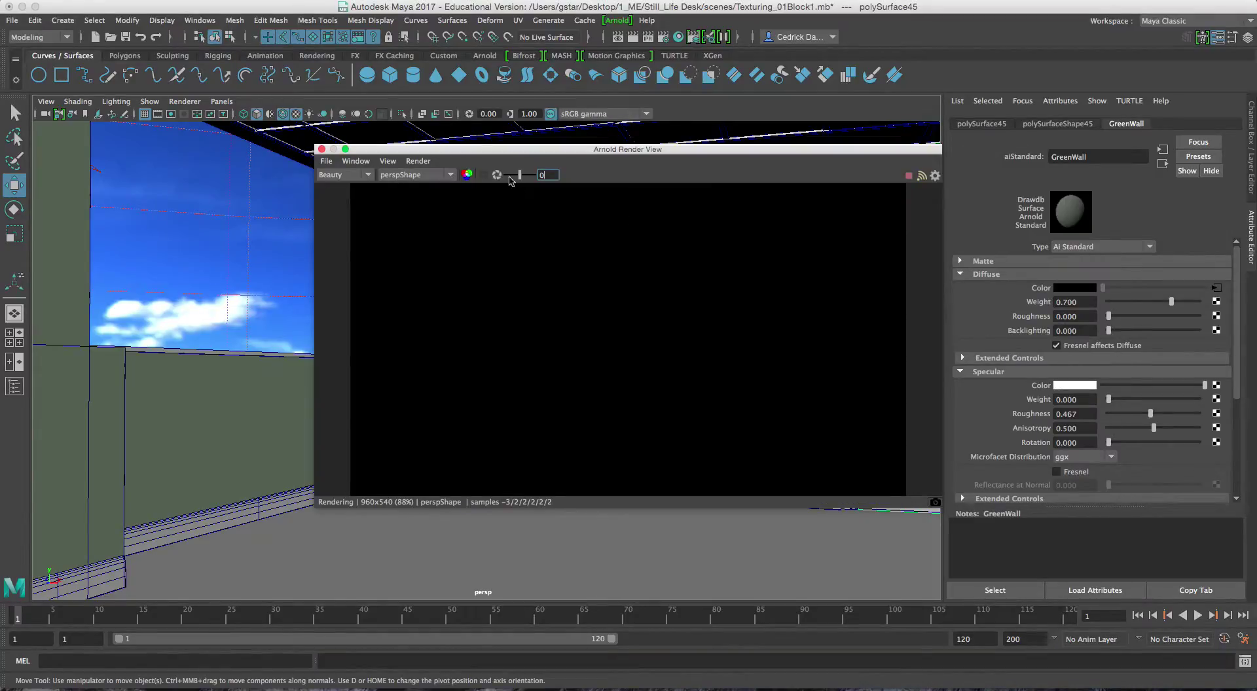
pyautogui.moveTo(435, 153); pyautogui.dragTo(438, 114)
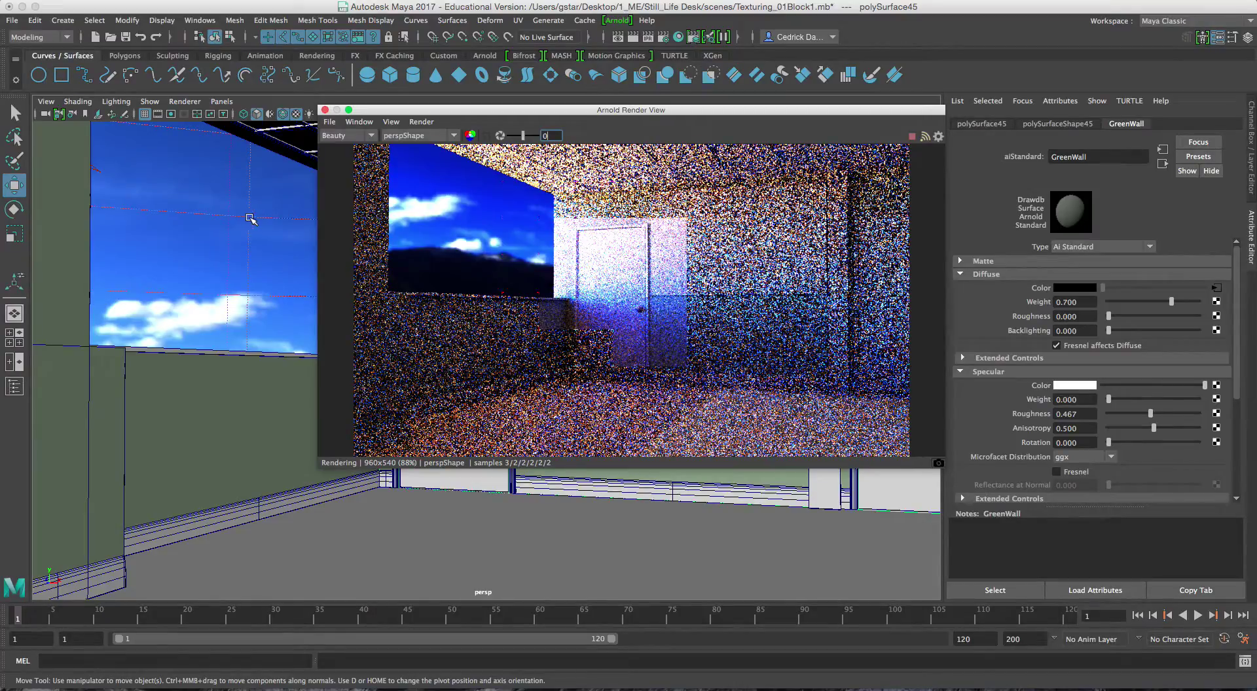
# Try exposures of 1 and 2 on the sky dome light, settle on 3, and close the render view.
pyautogui.click(244, 219)
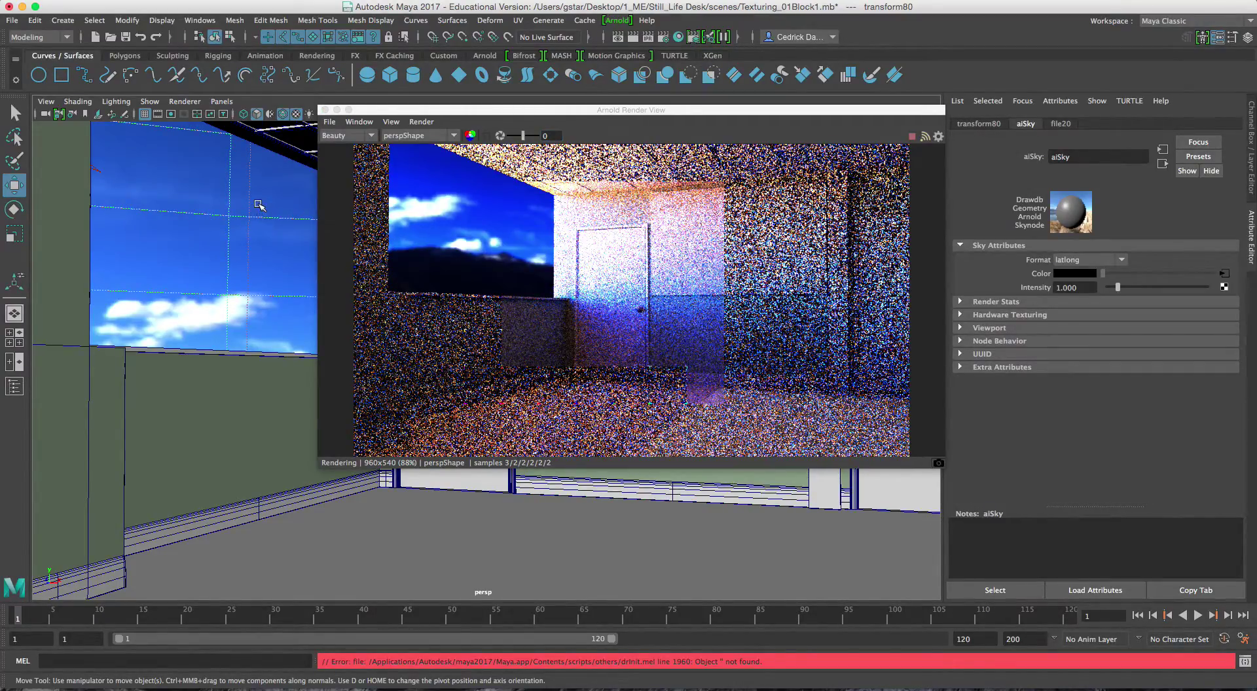
pyautogui.click(232, 191)
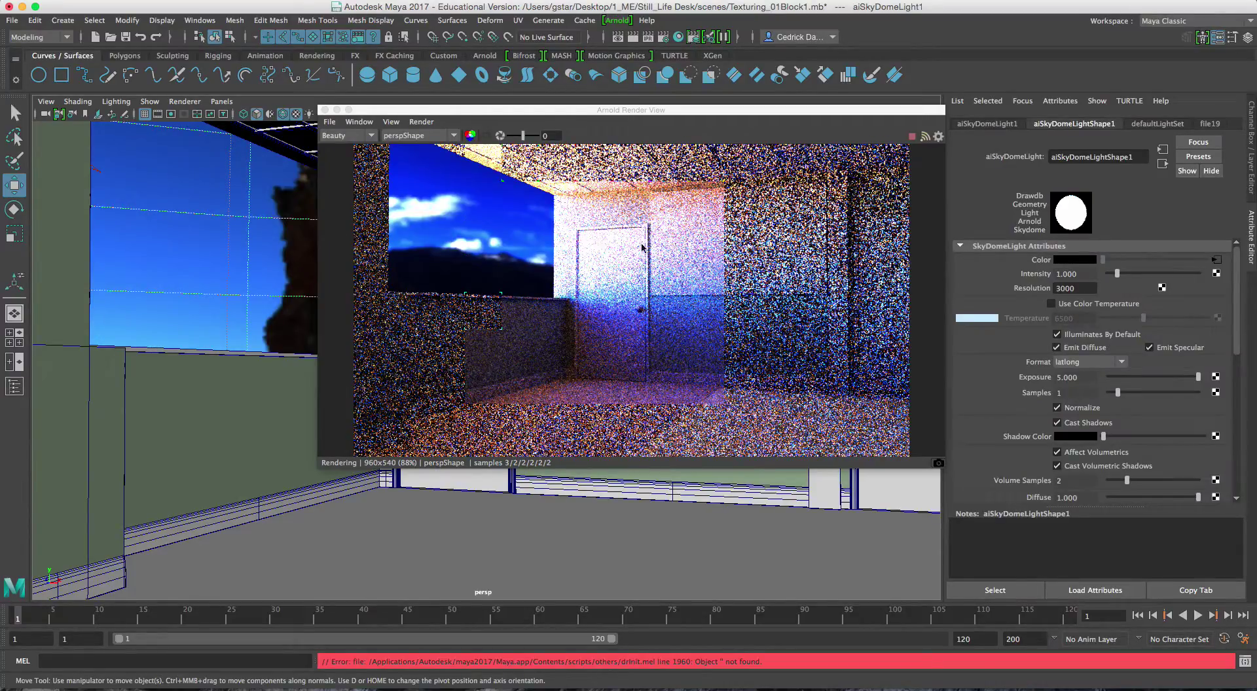
pyautogui.click(1095, 380)
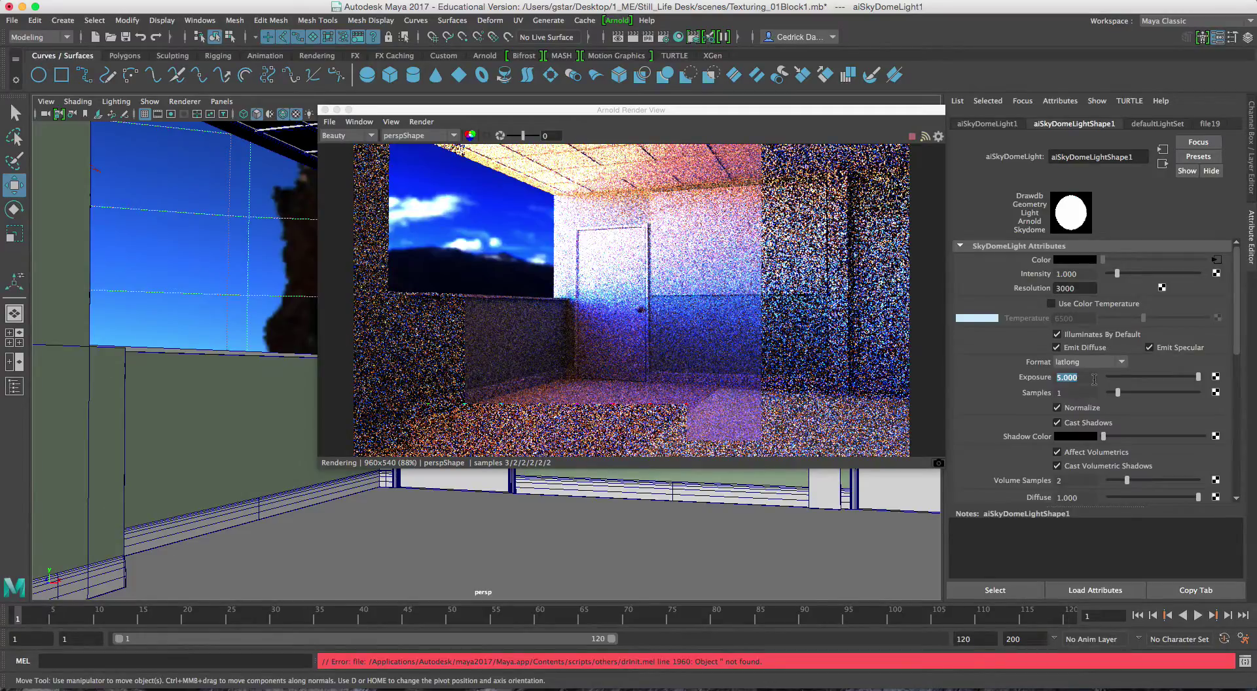
pyautogui.write('1')
pyautogui.press('Return')
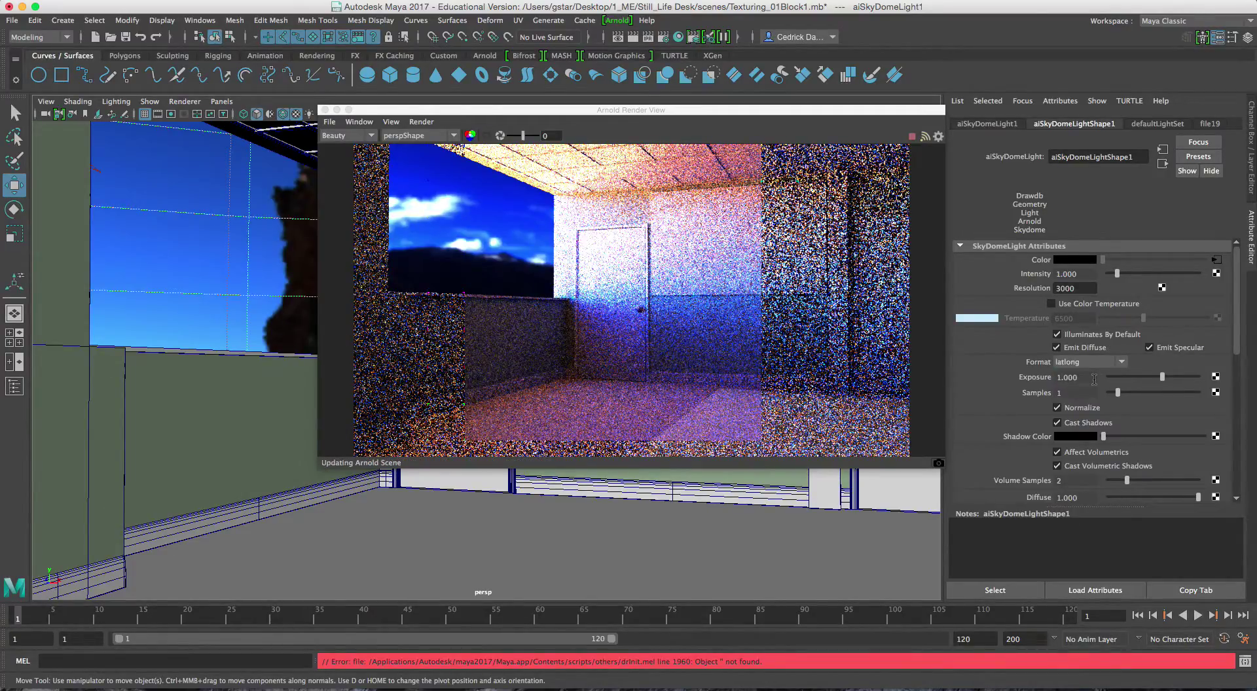
pyautogui.click(1087, 378)
pyautogui.write('2')
pyautogui.press('Return')
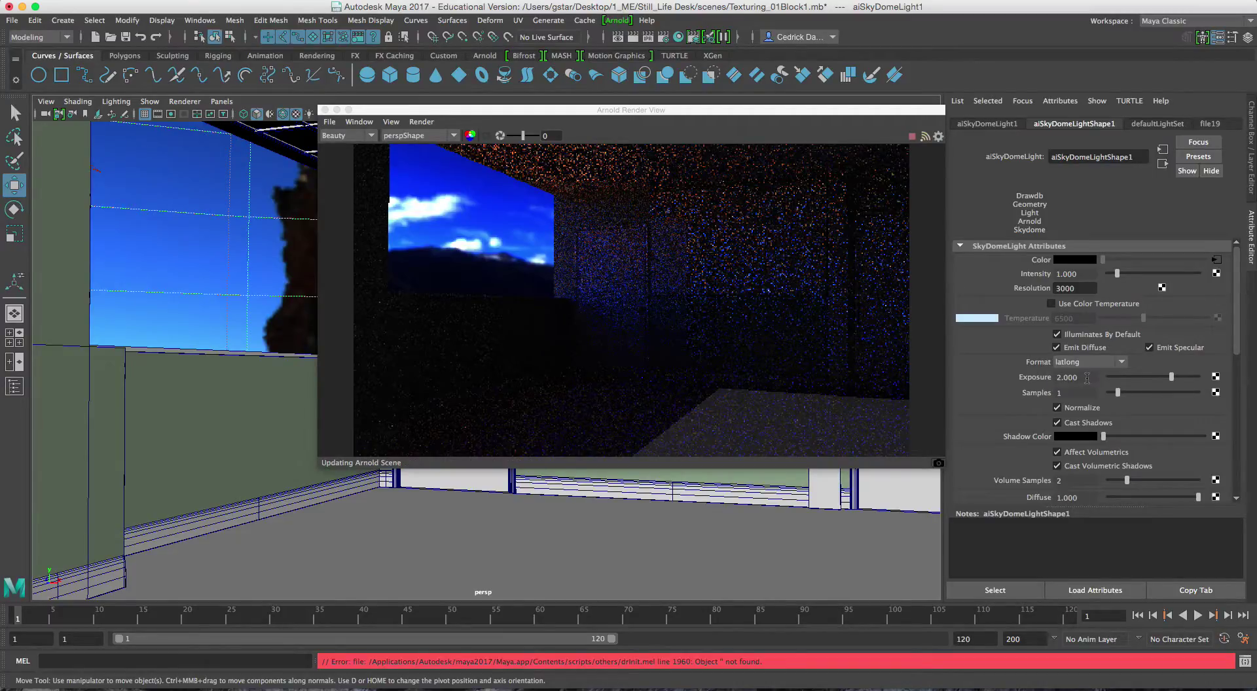
pyautogui.click(1087, 378)
pyautogui.write('3')
pyautogui.press('Return')
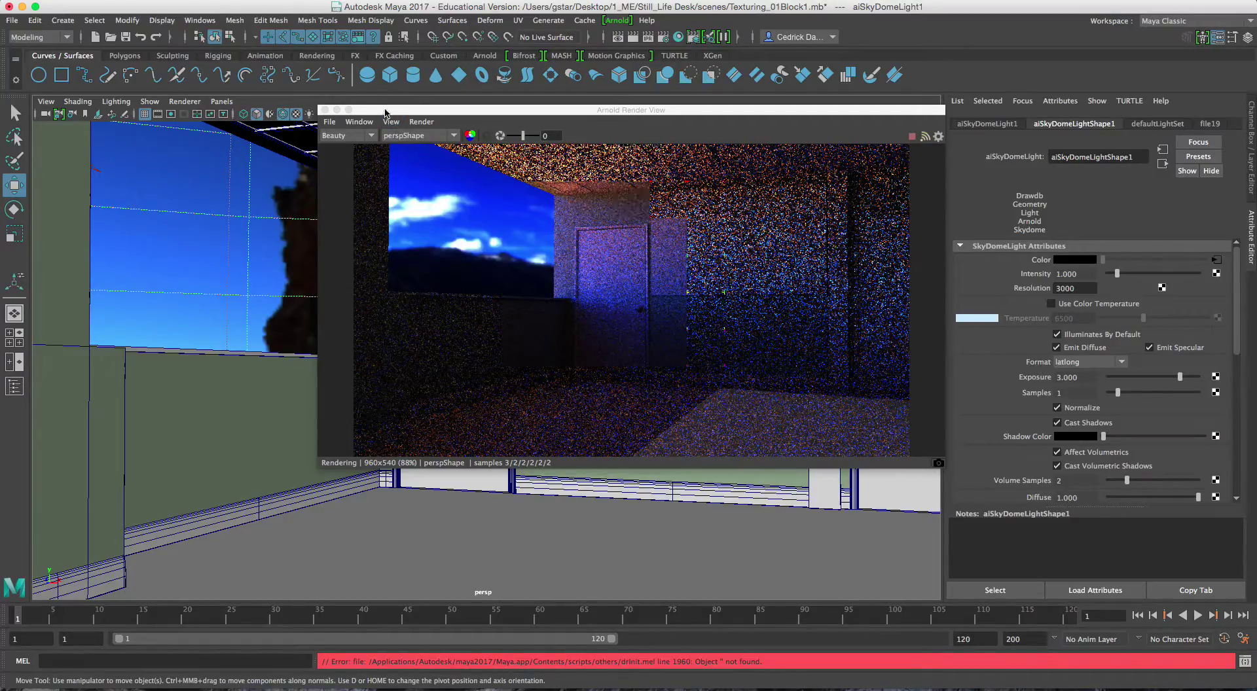
pyautogui.click(325, 110)
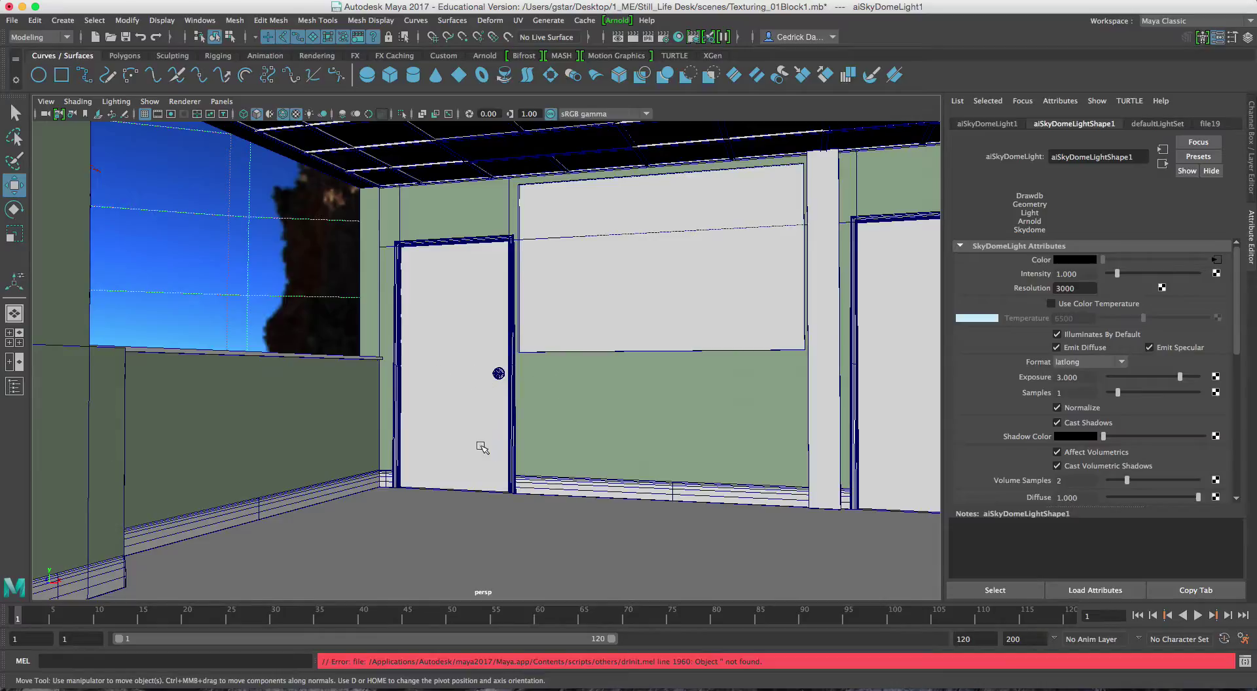
# Create a Maya area light for the room.
pyautogui.keyDown('alt'); pyautogui.moveTo(572, 461); pyautogui.dragTo(619, 458); pyautogui.keyUp('alt')
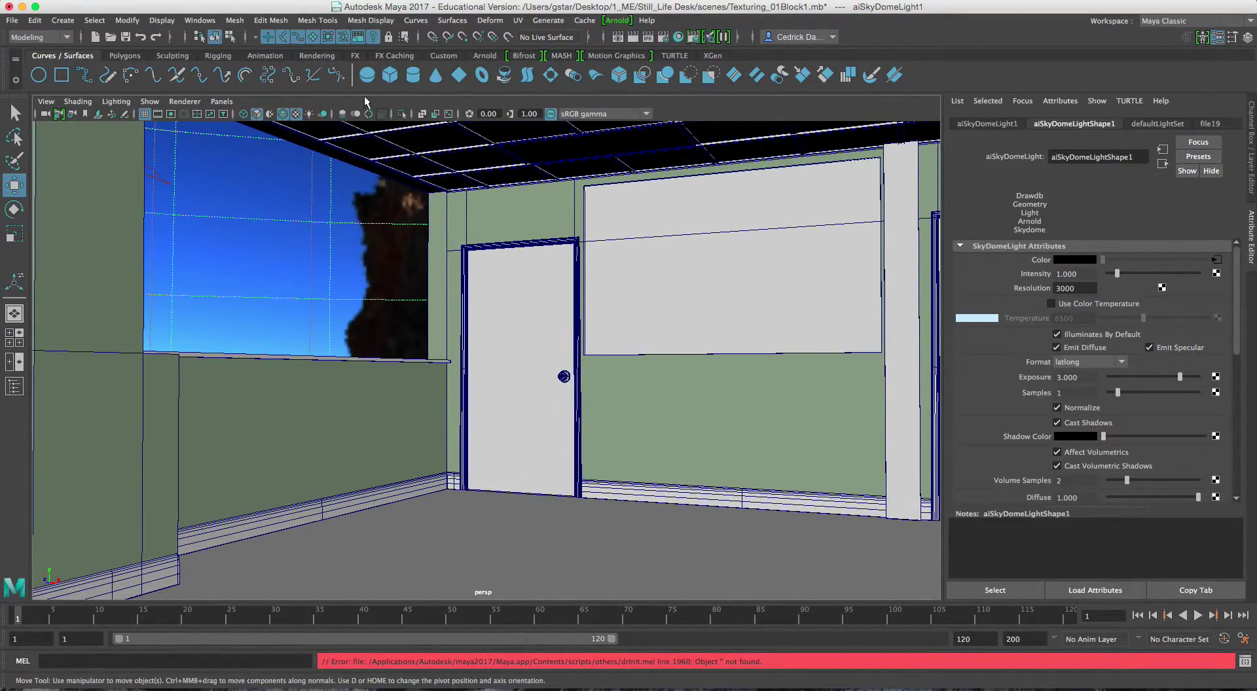
pyautogui.click(66, 23)
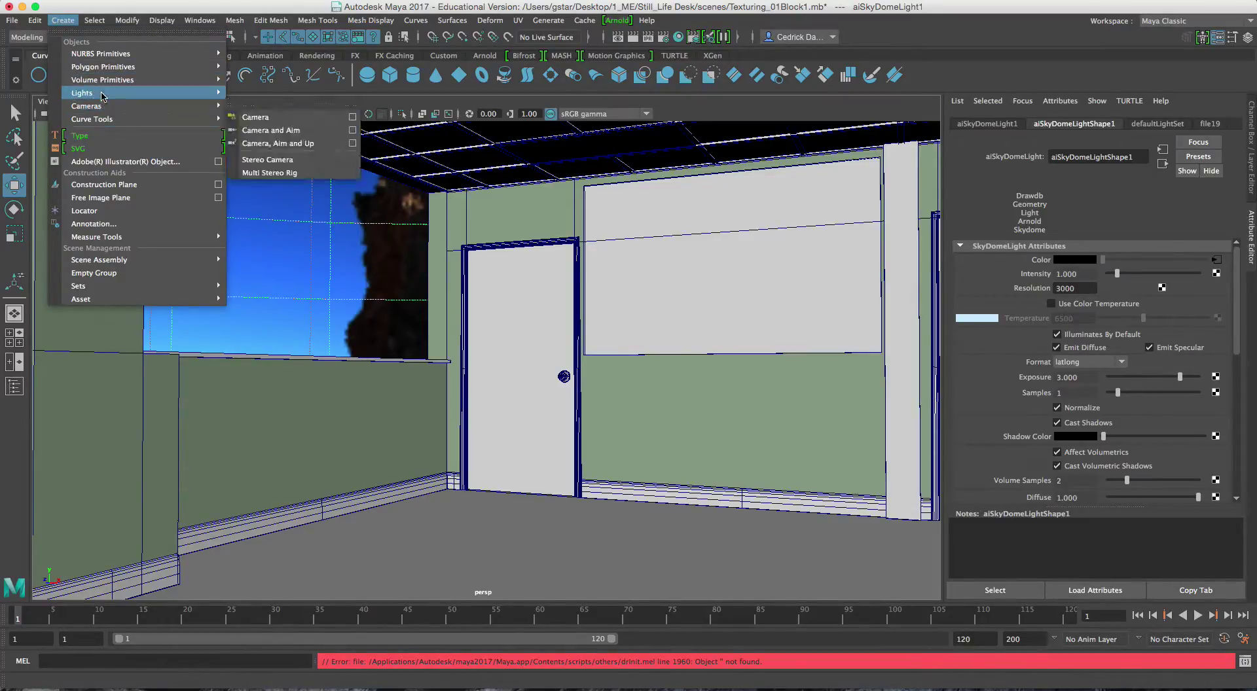
pyautogui.moveTo(217, 112)
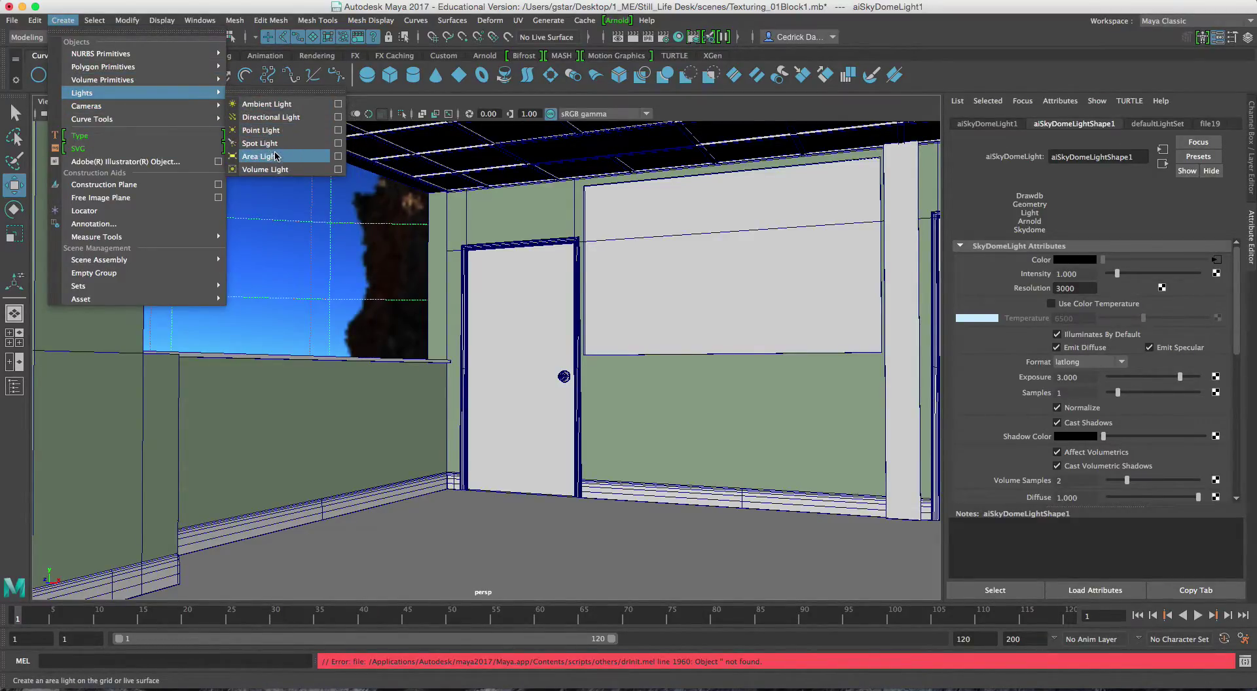
pyautogui.click(275, 156)
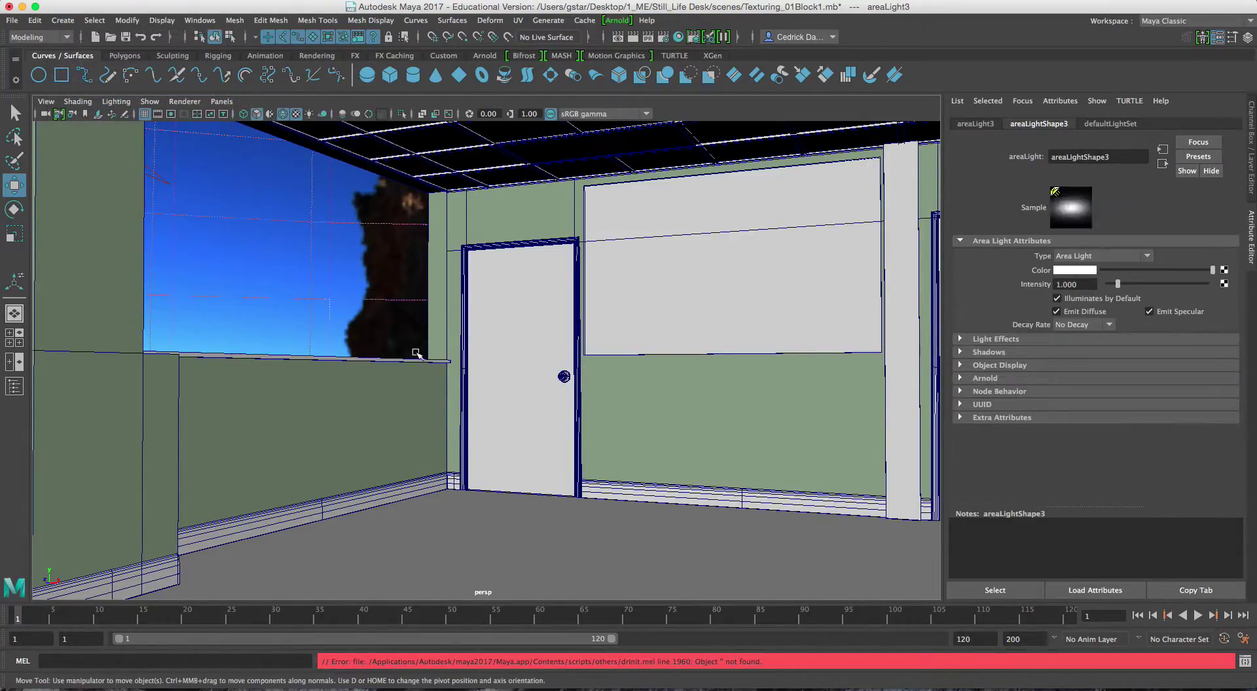
pyautogui.scroll(-3, 419, 349)
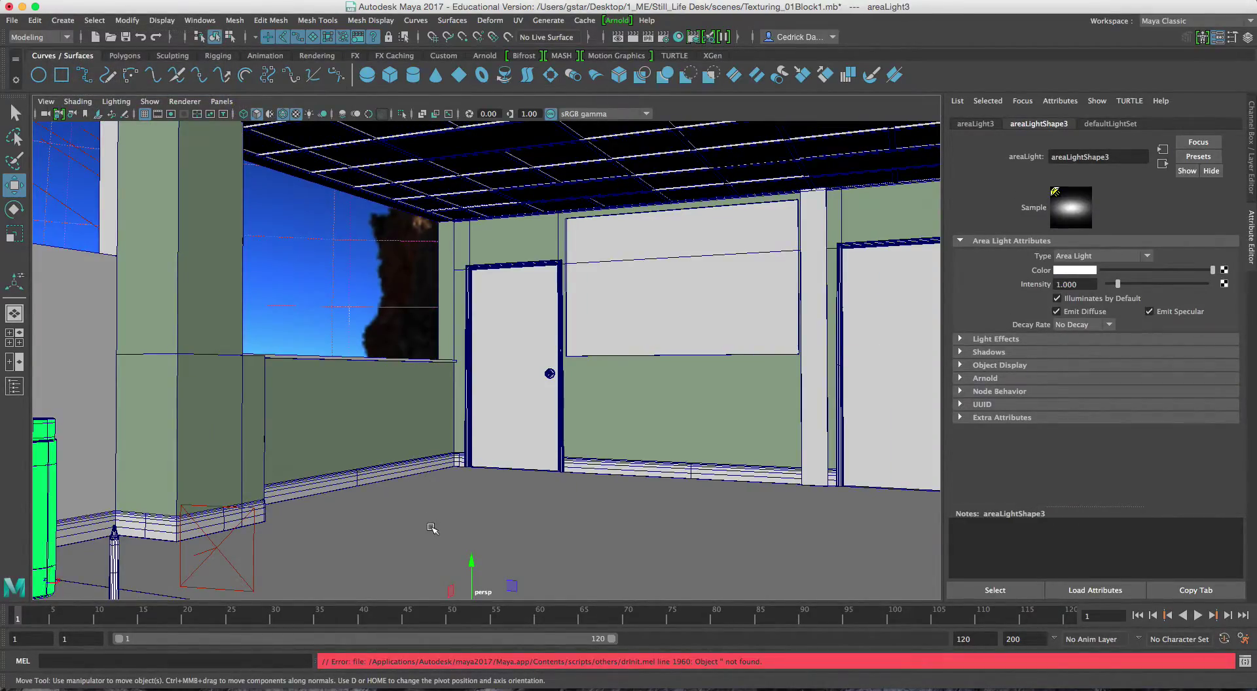
# Raise the new area light off the room floor and scale it up.
pyautogui.moveTo(466, 558); pyautogui.dragTo(478, 470)
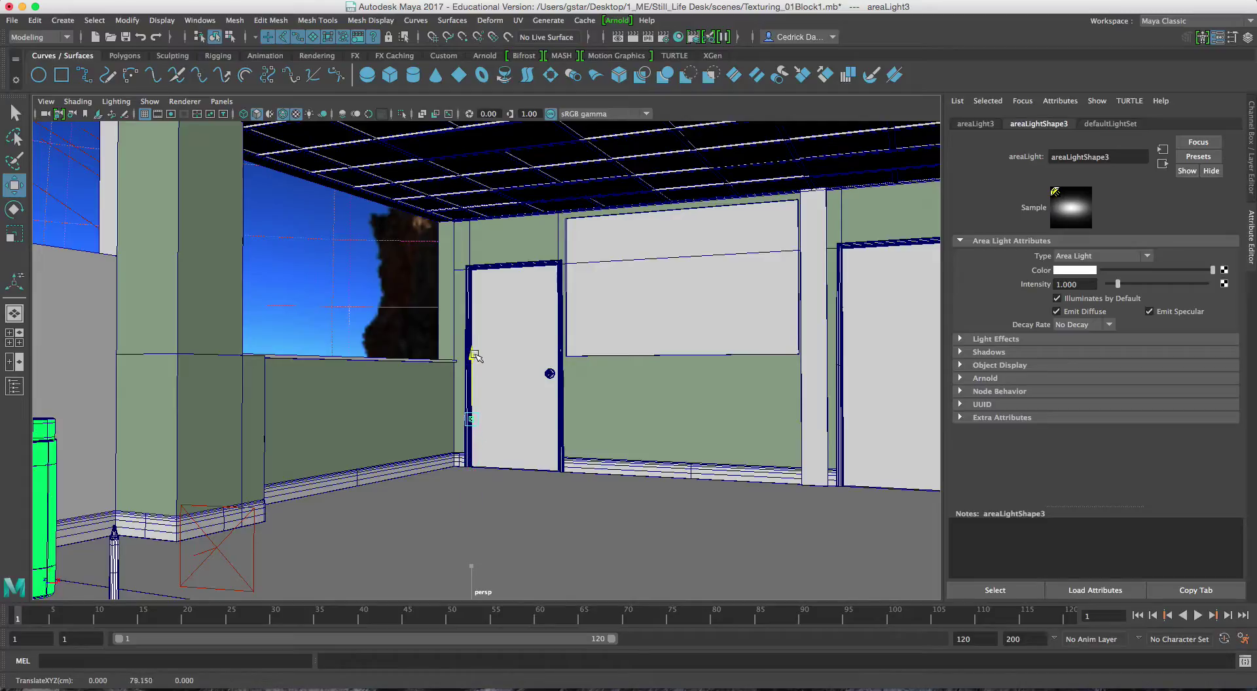
pyautogui.press('r')
pyautogui.moveTo(472, 396); pyautogui.dragTo(508, 397)
pyautogui.press('e')
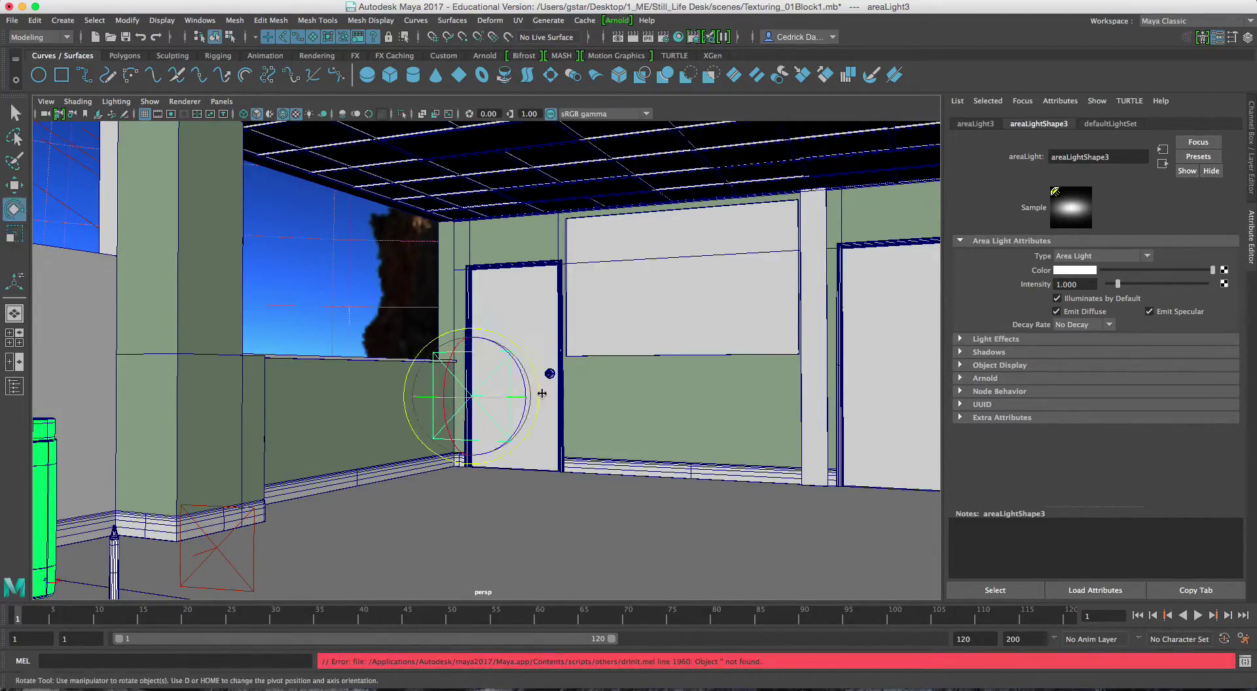
# Rotate the area light to face downward and raise it up to the ceiling.
pyautogui.moveTo(446, 379); pyautogui.dragTo(486, 59)
pyautogui.press('w')
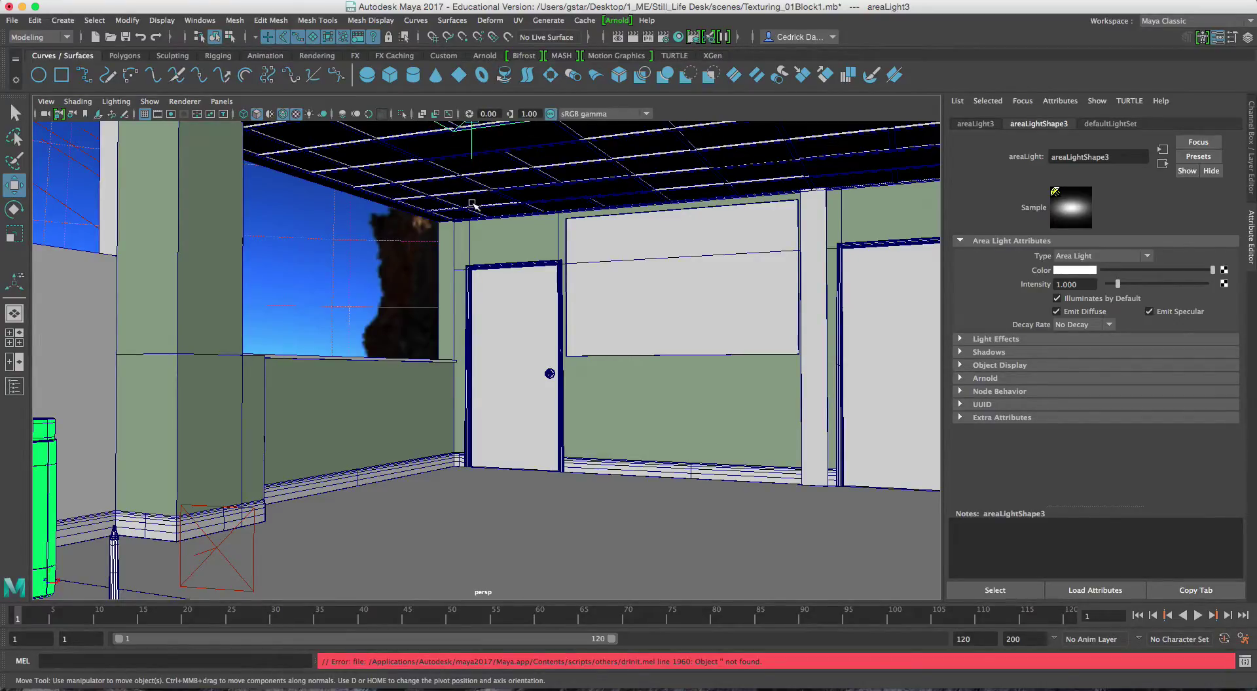
pyautogui.scroll(8, 471, 204)
pyautogui.keyDown('alt'); pyautogui.moveTo(468, 216); pyautogui.dragTo(447, 215); pyautogui.keyUp('alt')
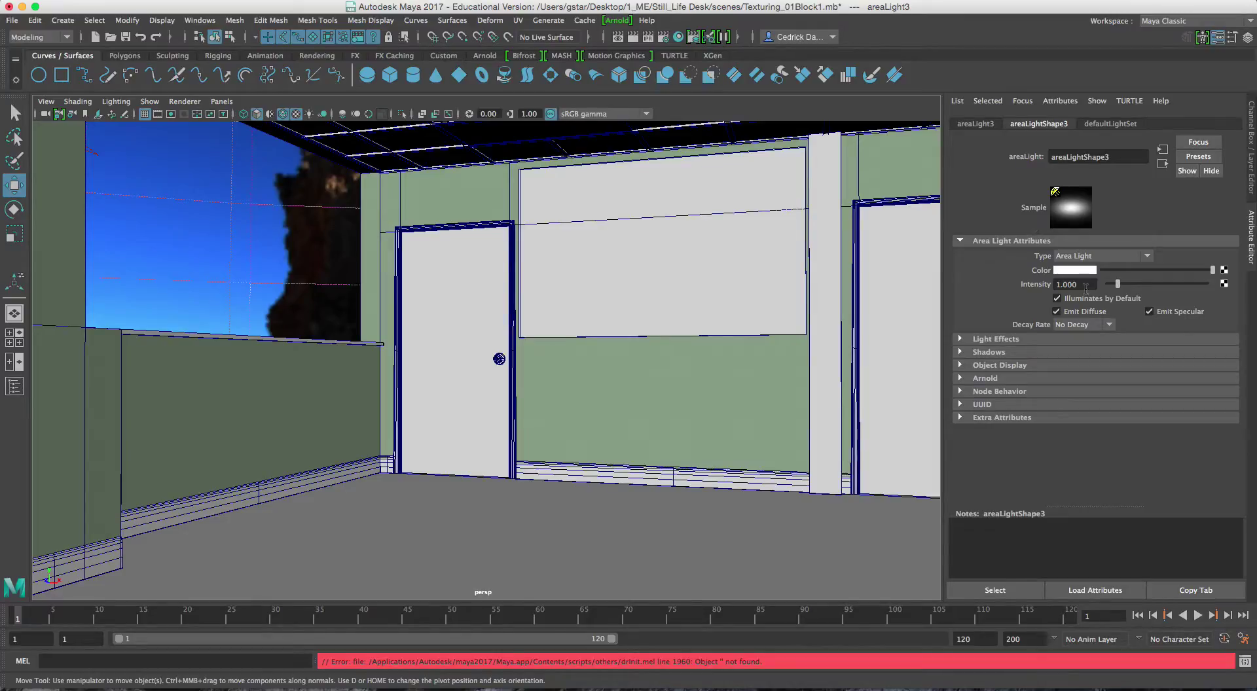
# Set the area light's Arnold exposure to 13 and render the perspective view in the Arnold Render View.
pyautogui.click(979, 379)
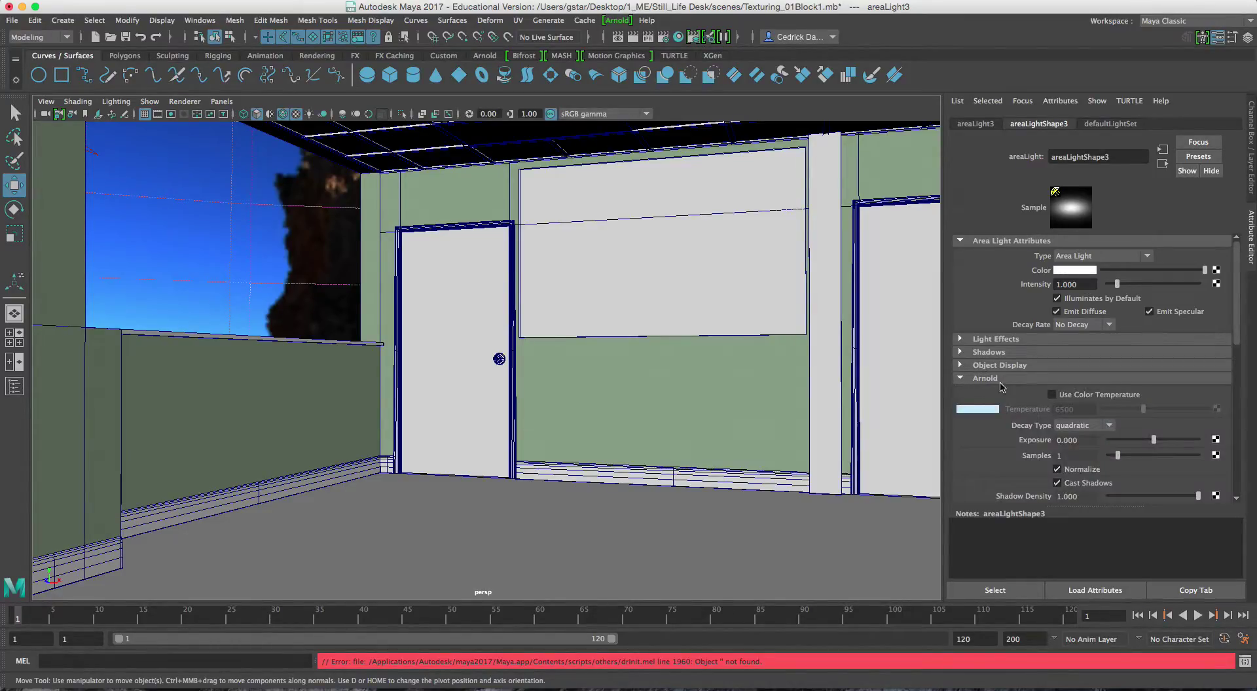
pyautogui.scroll(-3, 1120, 404)
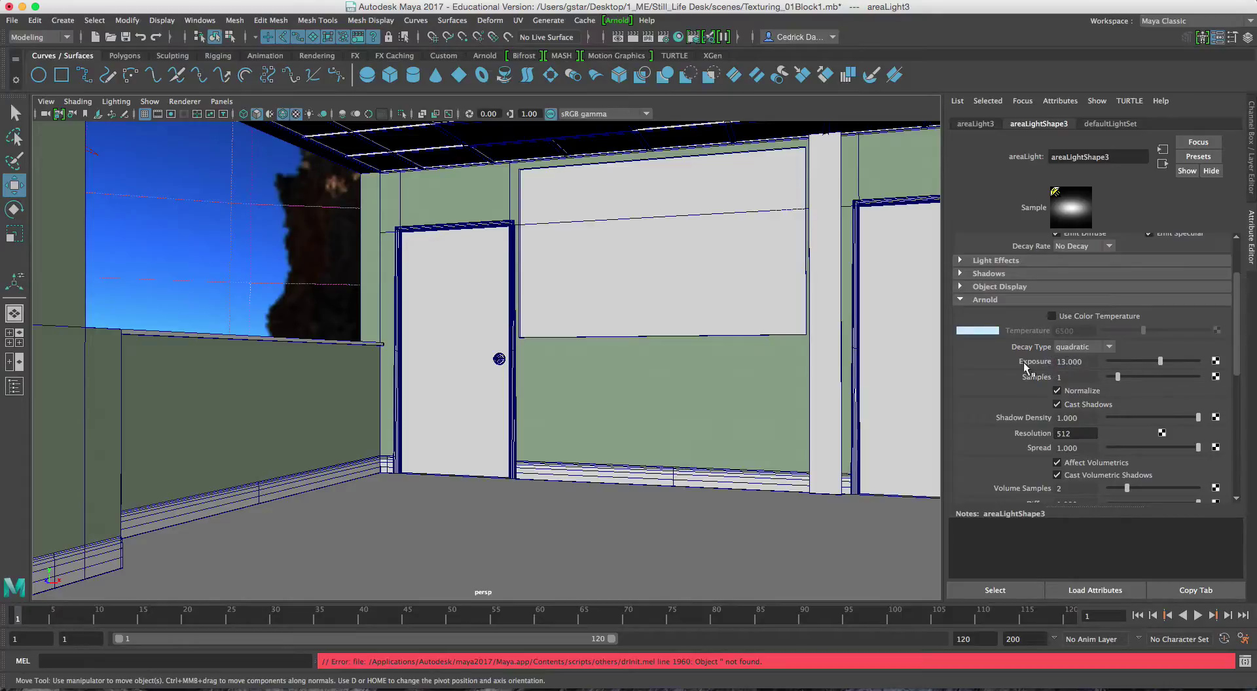
pyautogui.click(617, 20)
pyautogui.click(632, 45)
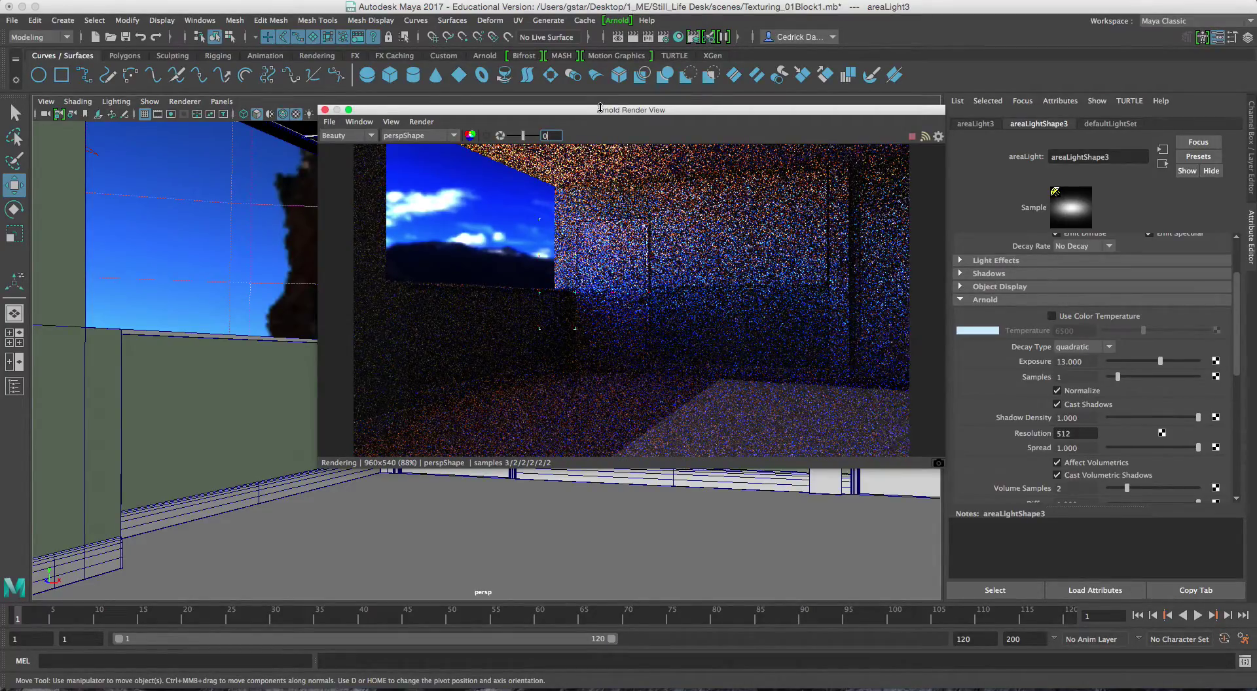
# Increase the area light's Arnold exposure to 15.
pyautogui.doubleClick(1085, 364)
pyautogui.write('15')
pyautogui.press('Return')
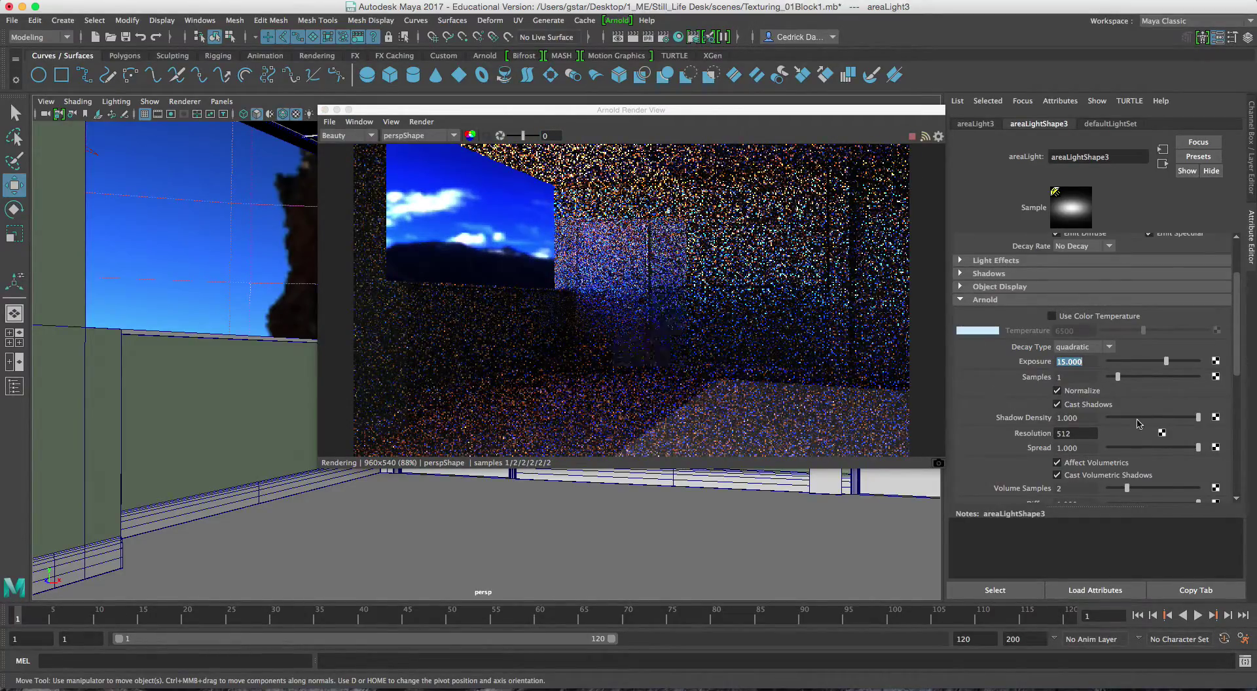
# Reposition the area light just below the ceiling toward the door wall while checking the live render, and dismiss the render view.
pyautogui.moveTo(535, 114); pyautogui.dragTo(652, 205)
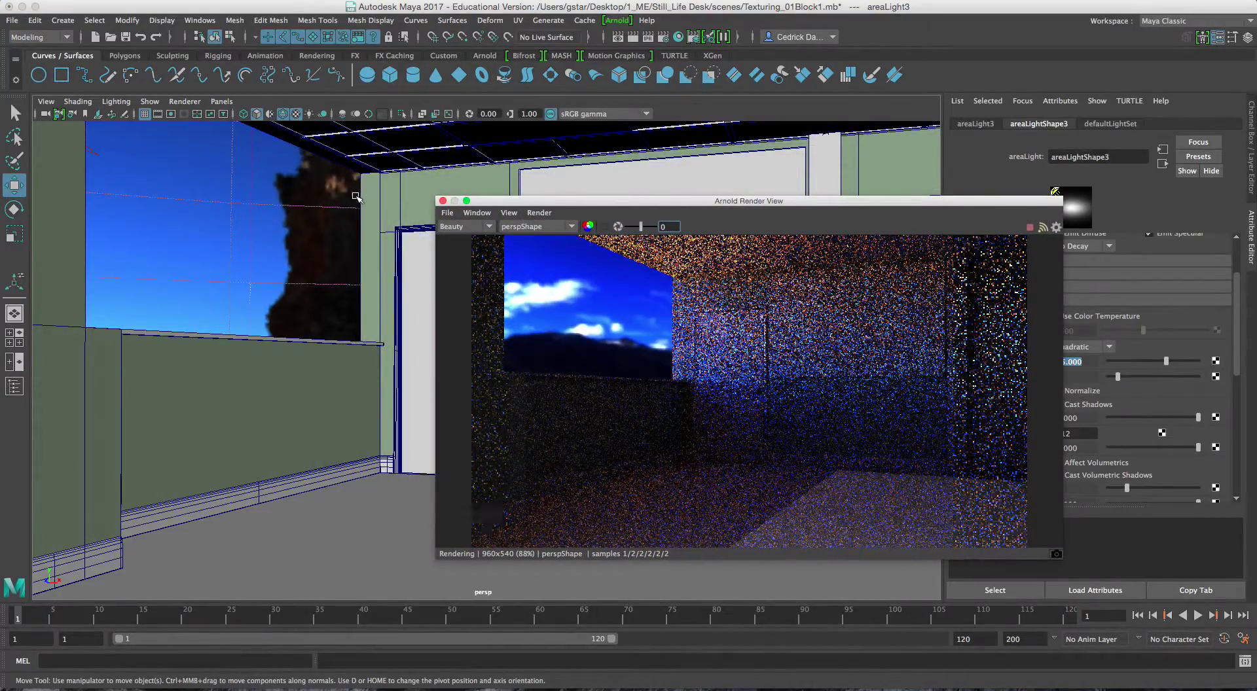
pyautogui.click(324, 226)
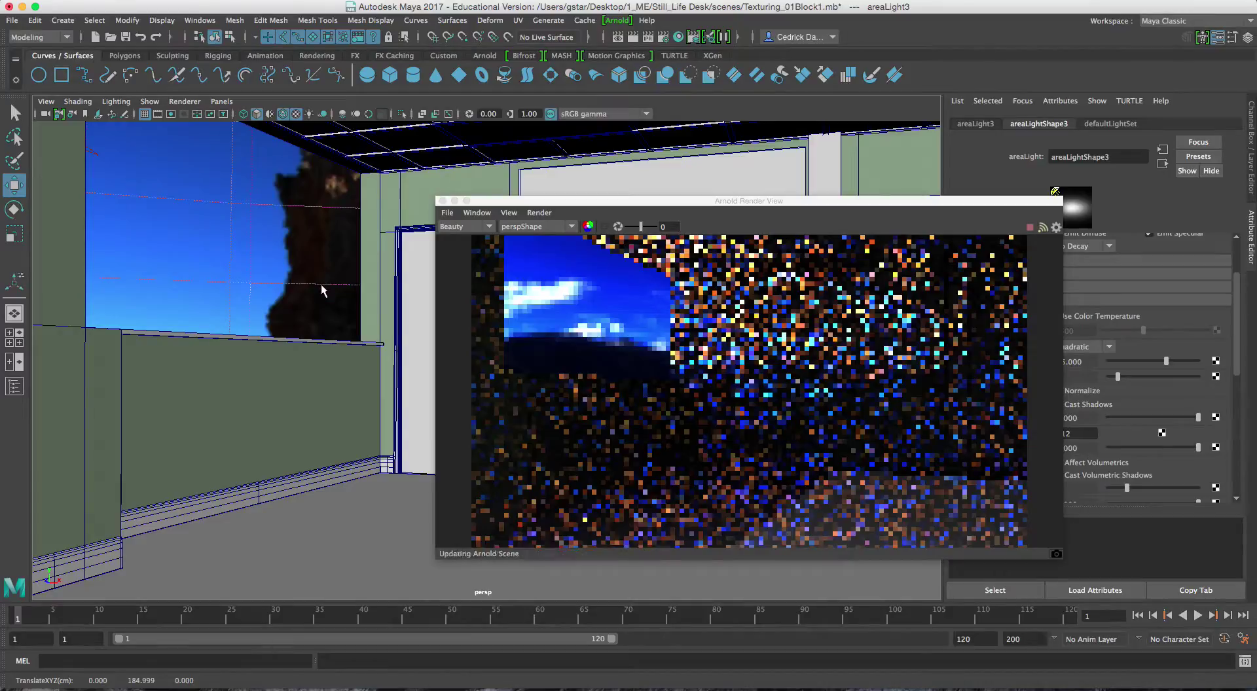
pyautogui.keyDown('alt'); pyautogui.moveTo(320, 305); pyautogui.dragTo(273, 294); pyautogui.keyUp('alt')
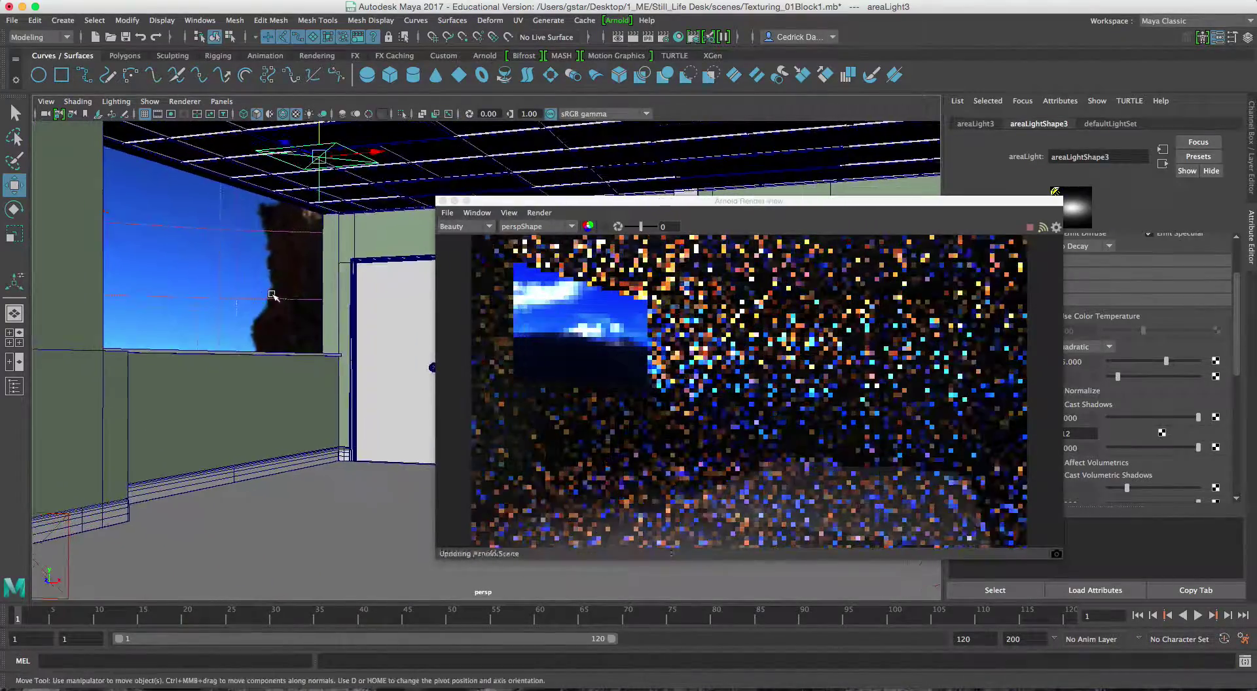
pyautogui.moveTo(311, 150); pyautogui.dragTo(534, 177)
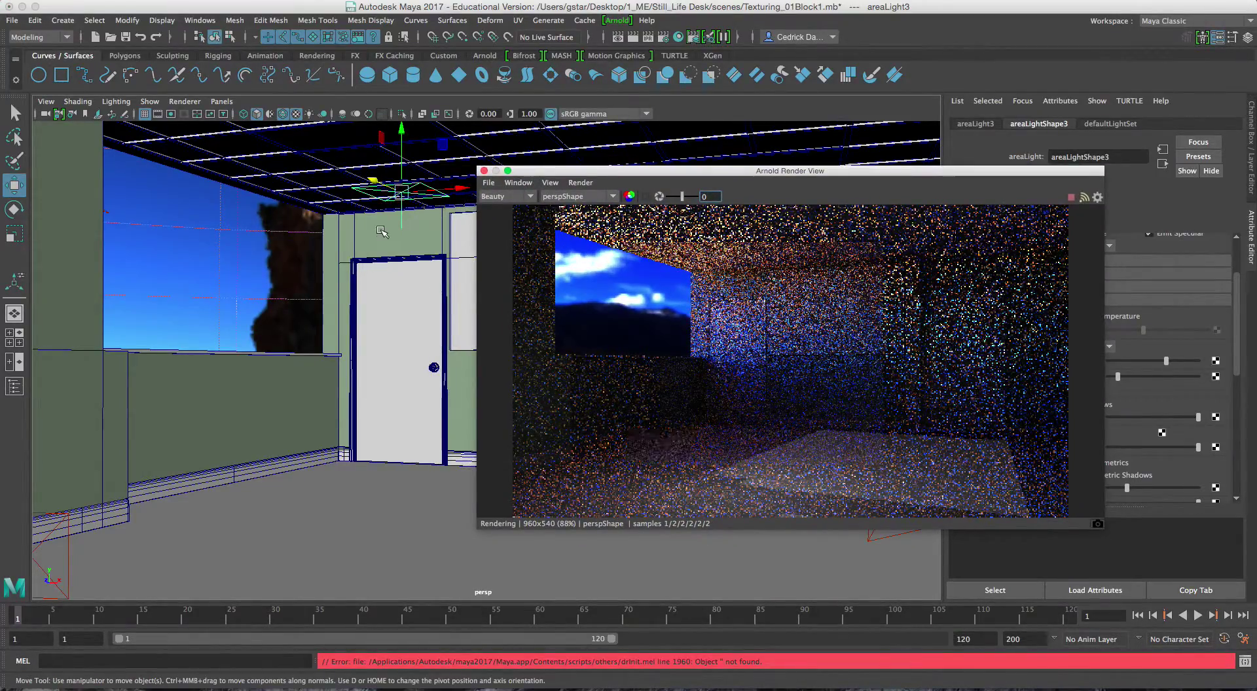
pyautogui.moveTo(374, 181); pyautogui.dragTo(371, 243)
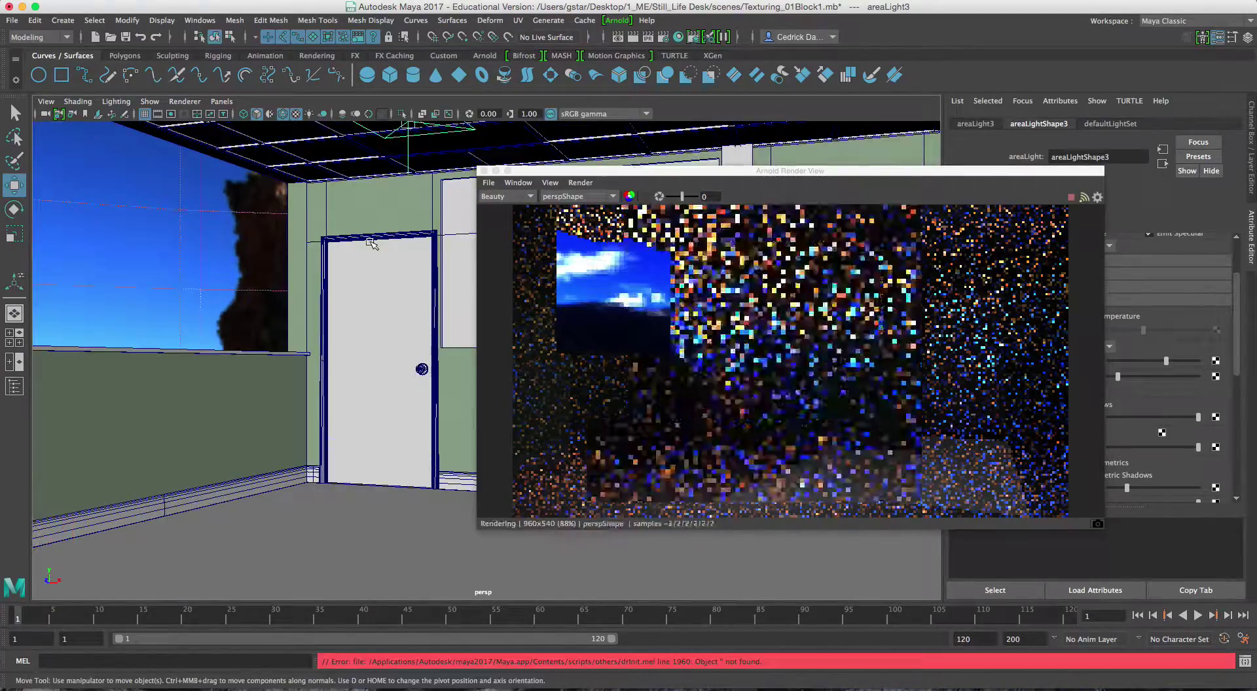
pyautogui.scroll(3, 354, 255)
pyautogui.moveTo(342, 264); pyautogui.dragTo(334, 123, button='middle')
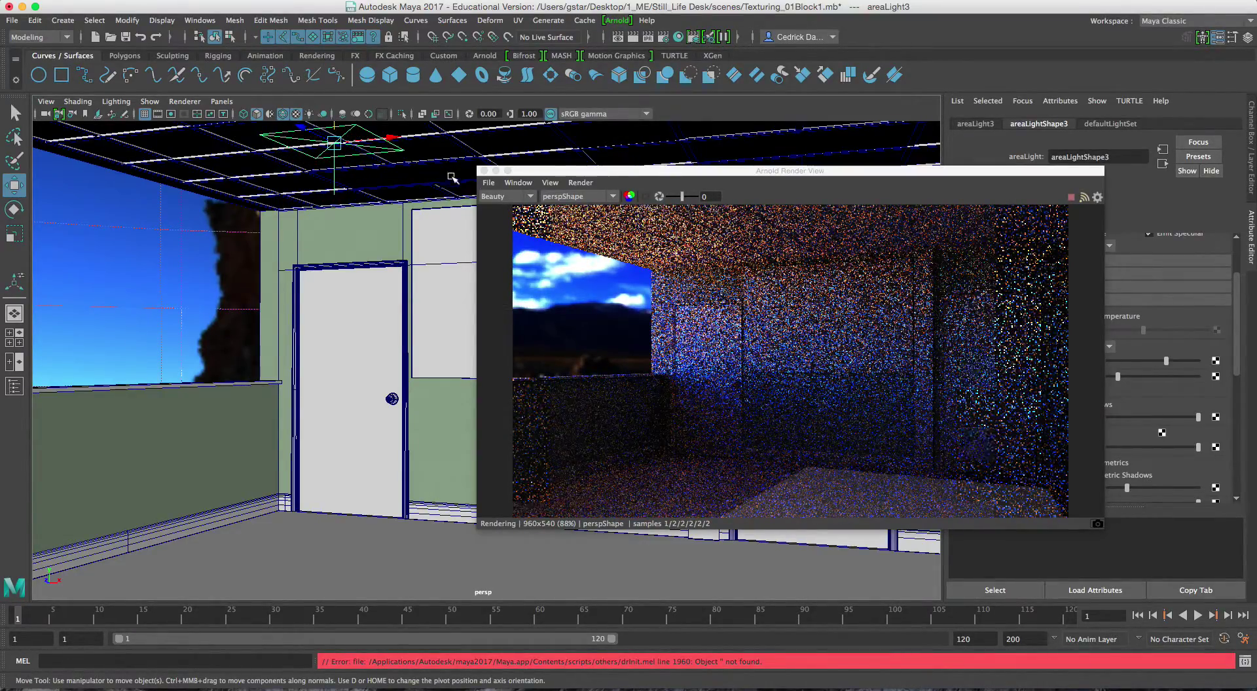
pyautogui.click(461, 251)
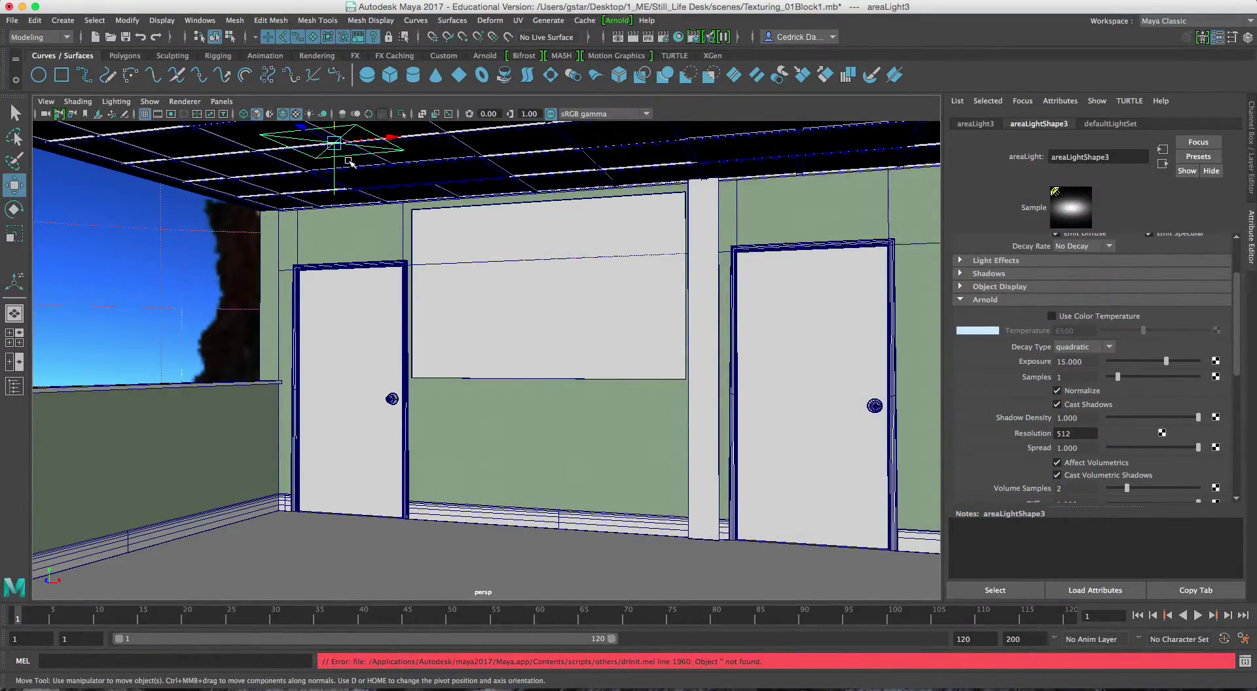